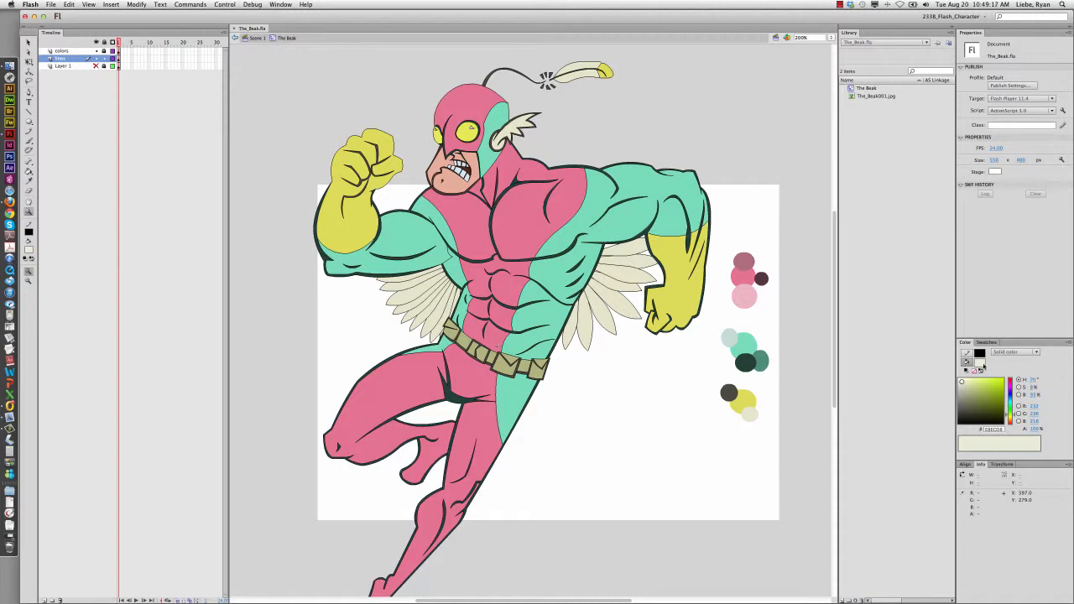
Set the fill colour to grey C9C9C9 and display the colour field by saturation, brightness, red, green and finally blue.
left_click(984, 366)
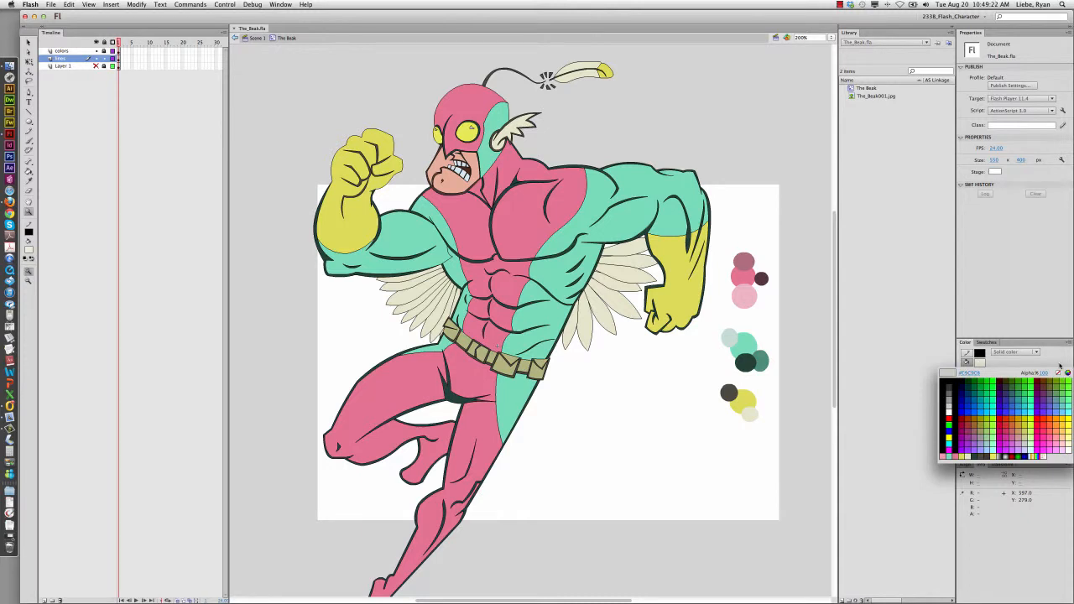
left_click(1068, 373)
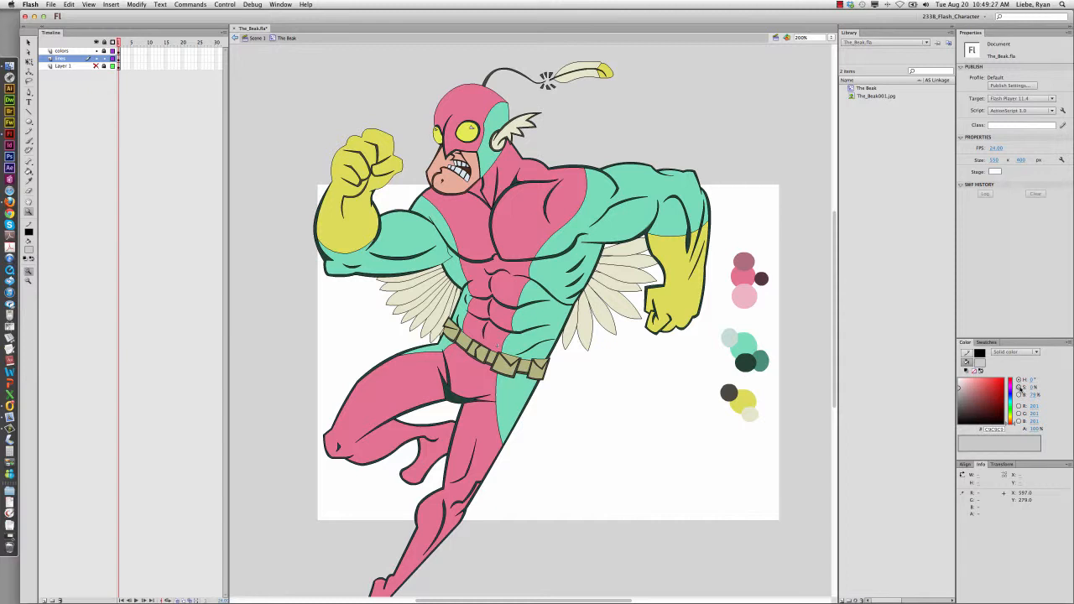
left_click(1019, 388)
left_click(1019, 395)
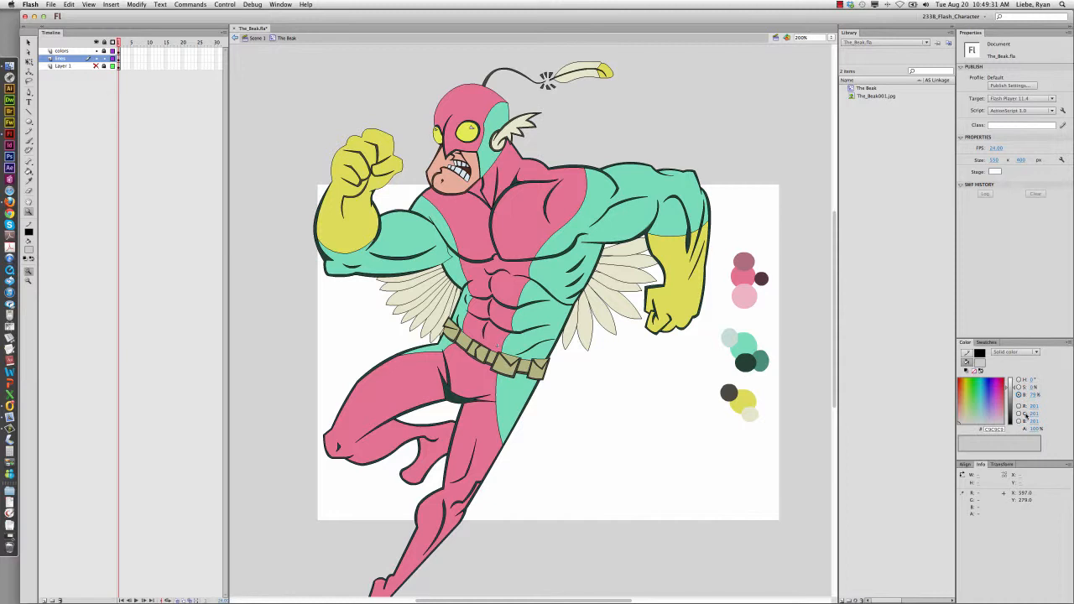
left_click(1020, 406)
left_click(1020, 413)
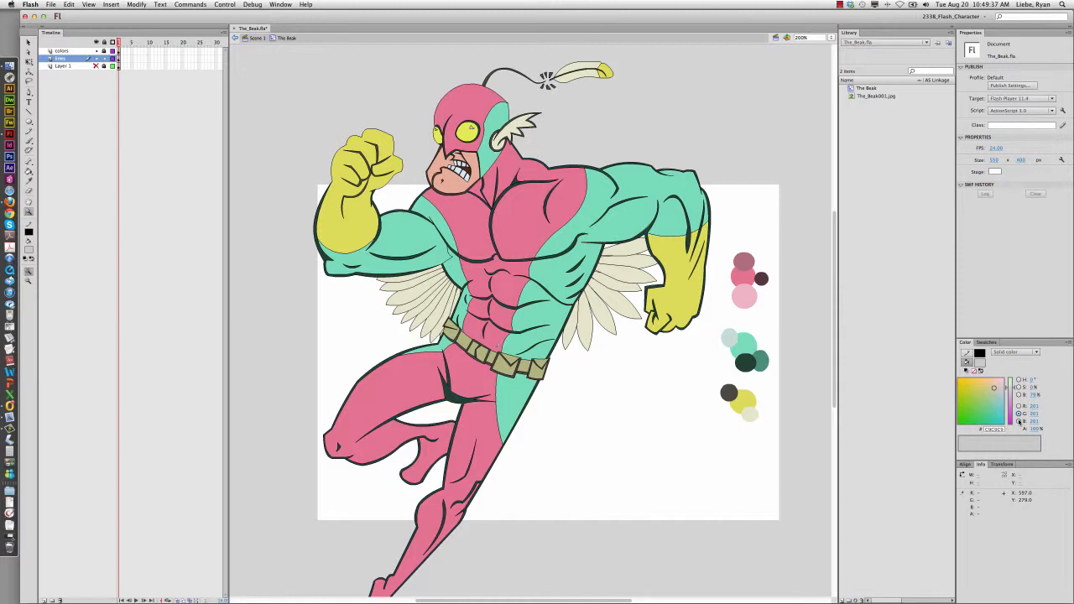
left_click(1019, 421)
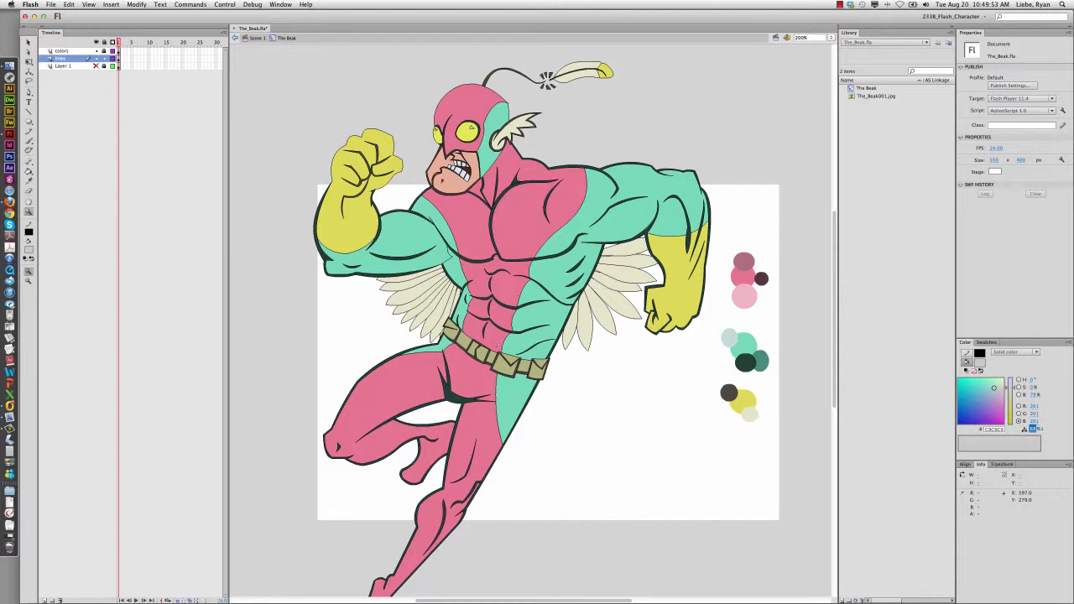
Set the fill's alpha to 58% and draw a circle about 64 px wide in the empty area beside the character's legs.
left_click(1038, 429)
key("o")
left_click_drag(581, 394, 635, 451)
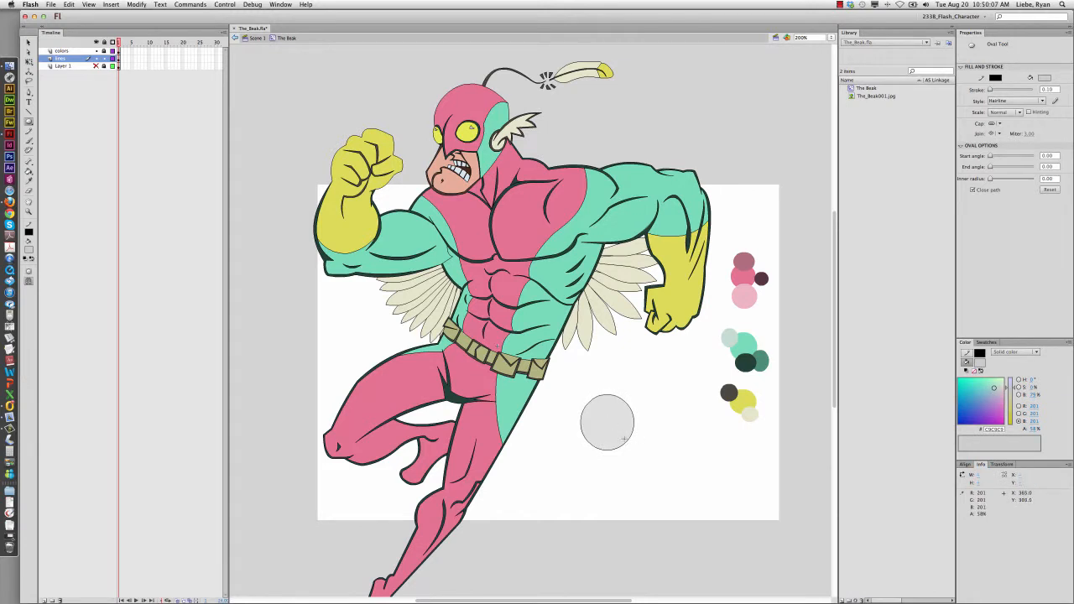
Transfer the semi-transparent circle to the colors layer and place its grey fill over the character's face.
key("v")
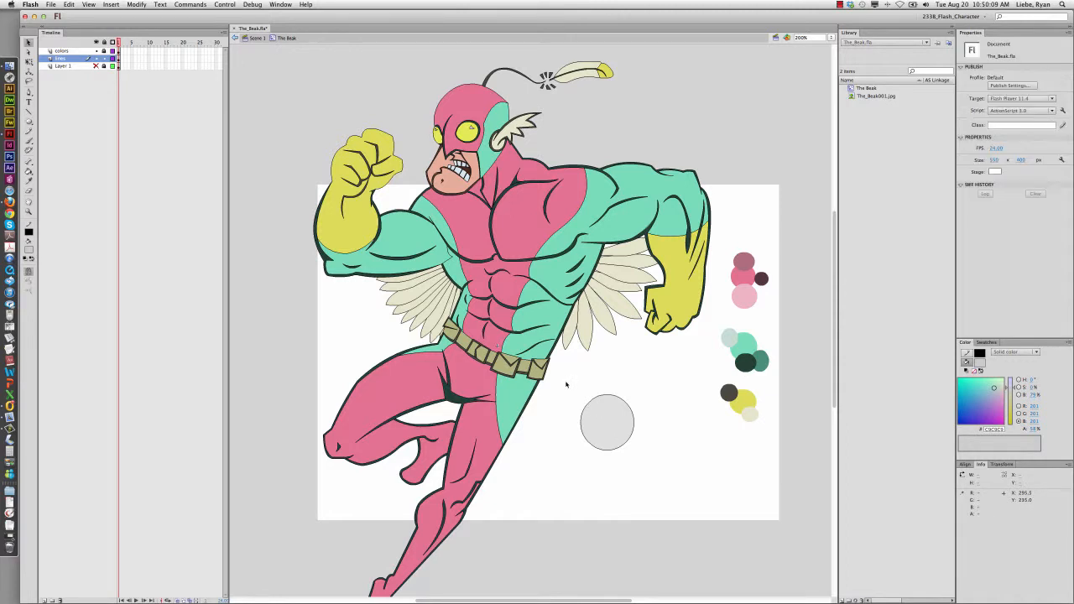
left_click_drag(564, 378, 647, 461)
key("Delete")
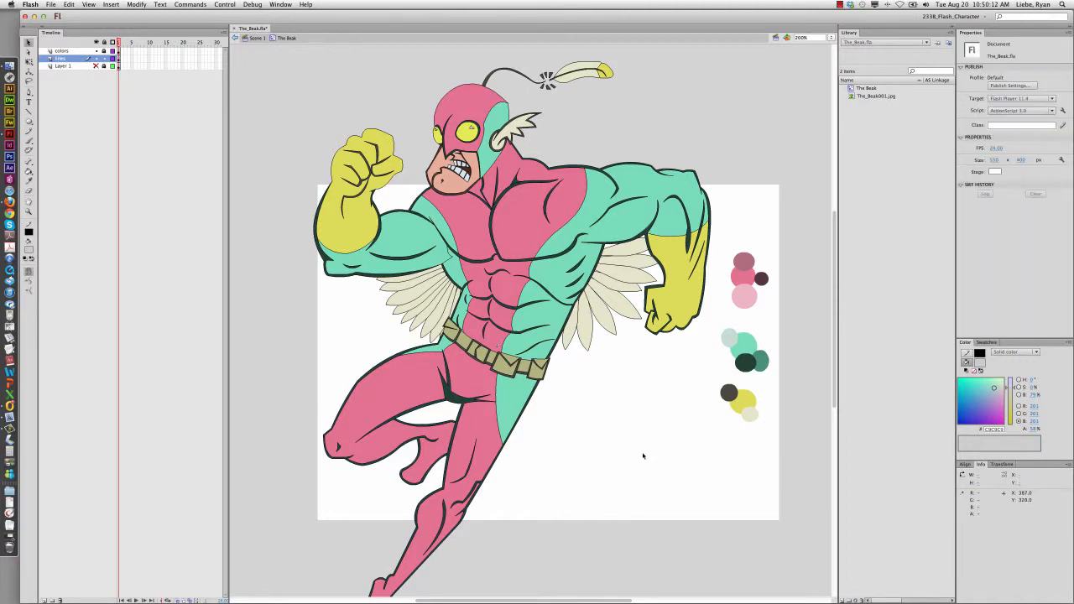
left_click(67, 51)
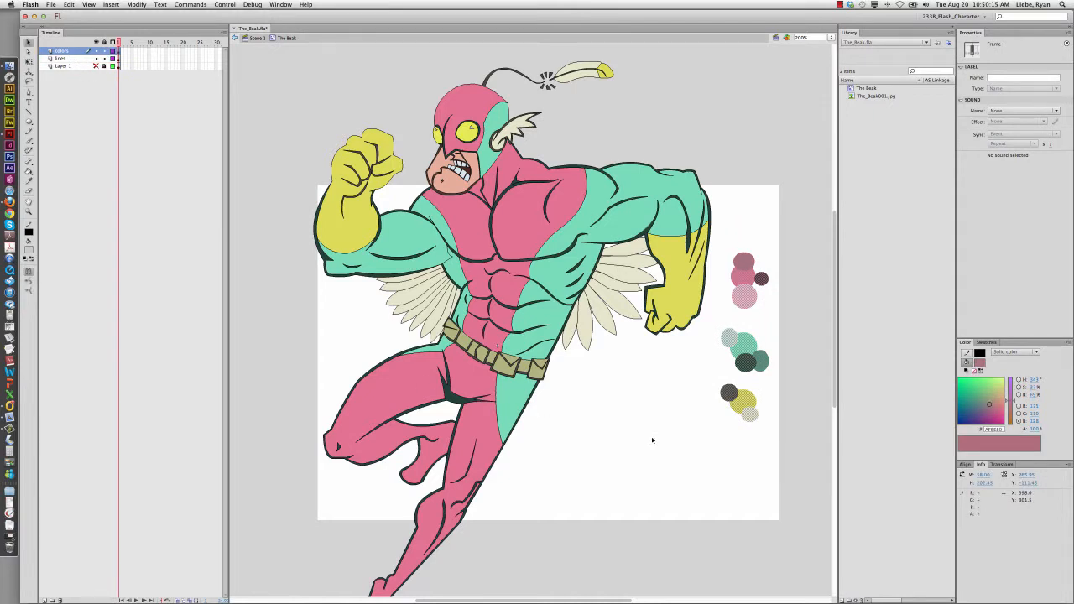
key("ctrl+v")
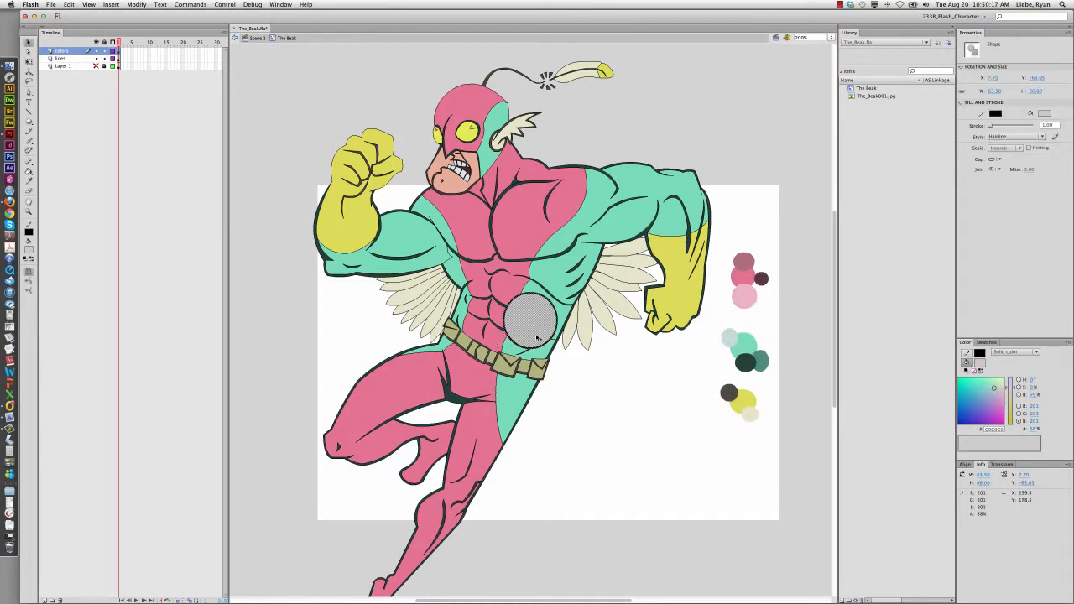
left_click_drag(539, 337, 470, 159)
left_click(695, 472)
left_click(392, 125)
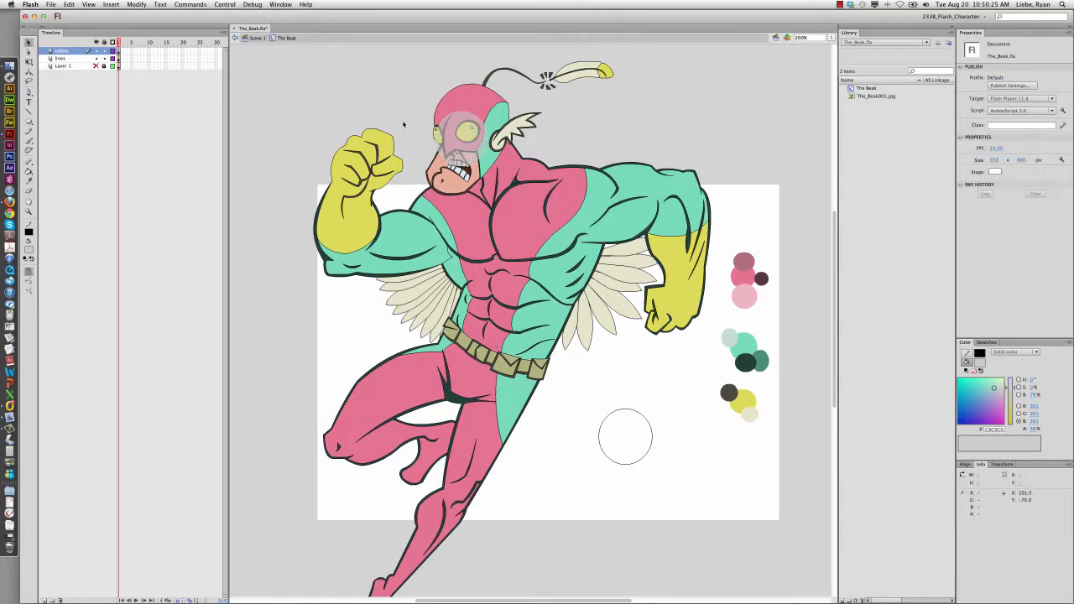
Remove the grey fill from the character's face and delete the circle's separate outline.
left_click(460, 134)
left_click_drag(460, 134, 677, 473)
key("Delete")
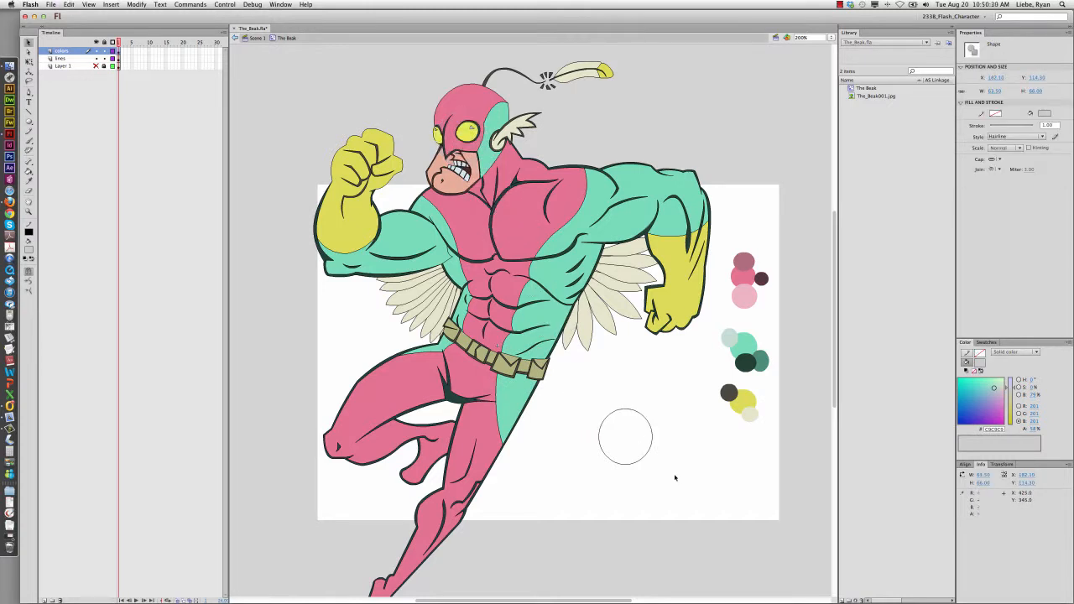
left_click_drag(562, 394, 672, 489)
key("Delete")
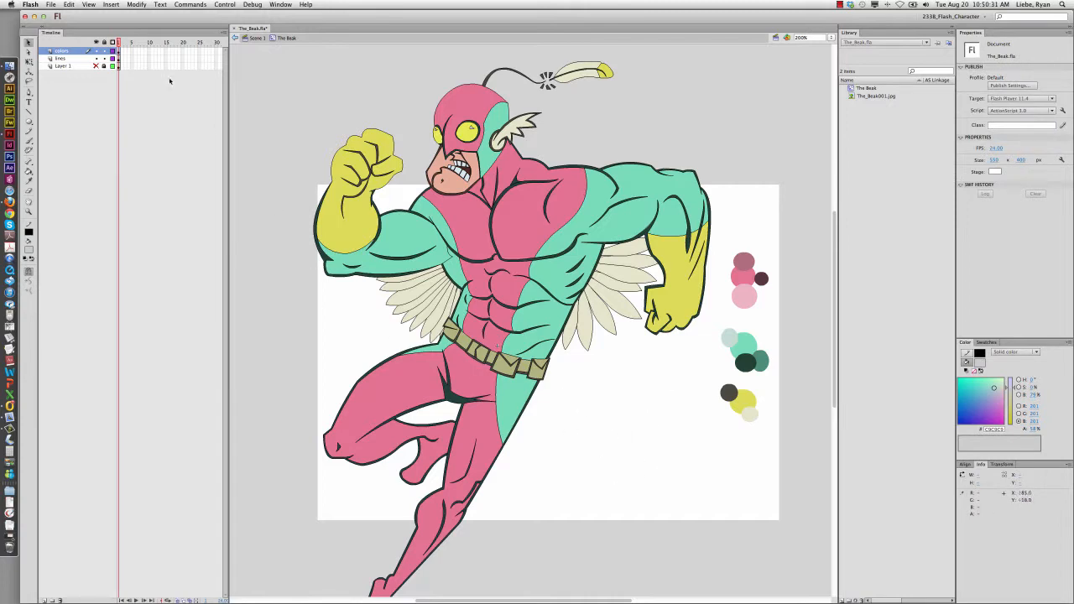
Make the lines layer active and set the fill to a radial gradient with a black start stop and a white end stop.
left_click(85, 58)
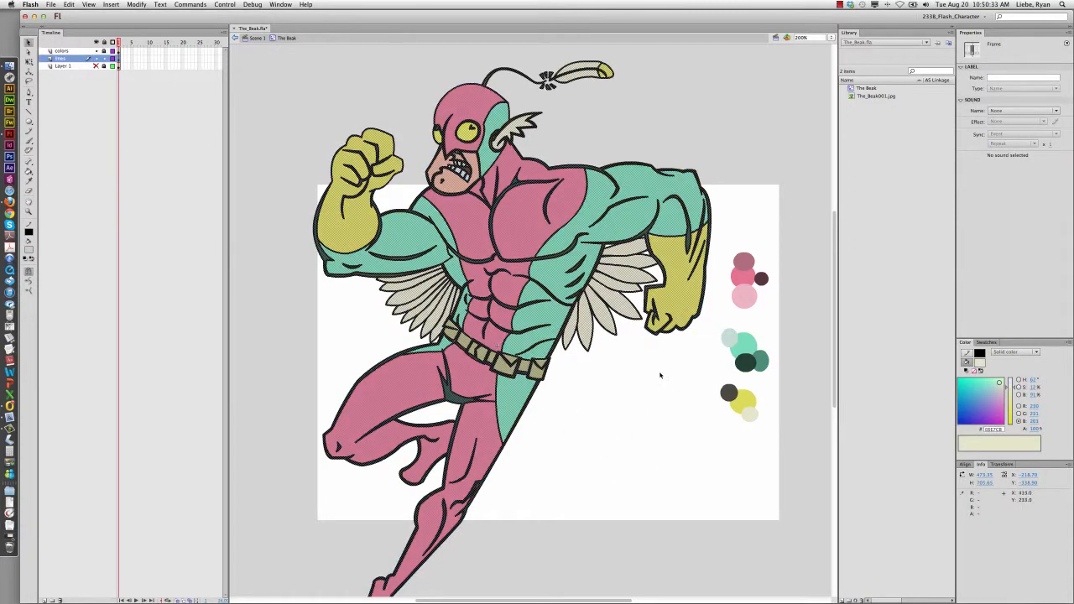
left_click(653, 384)
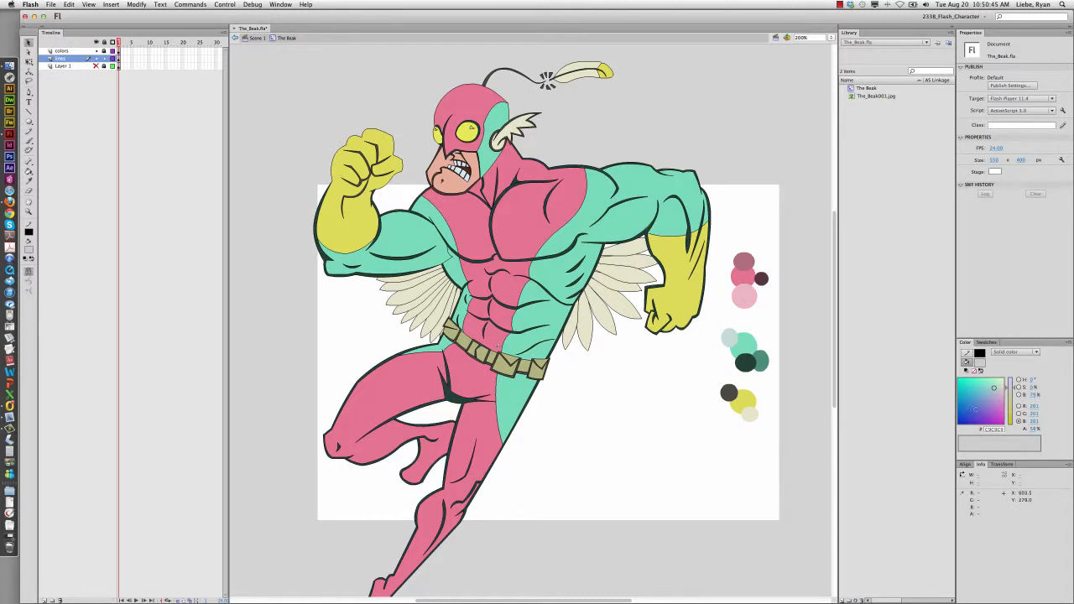
left_click(1021, 353)
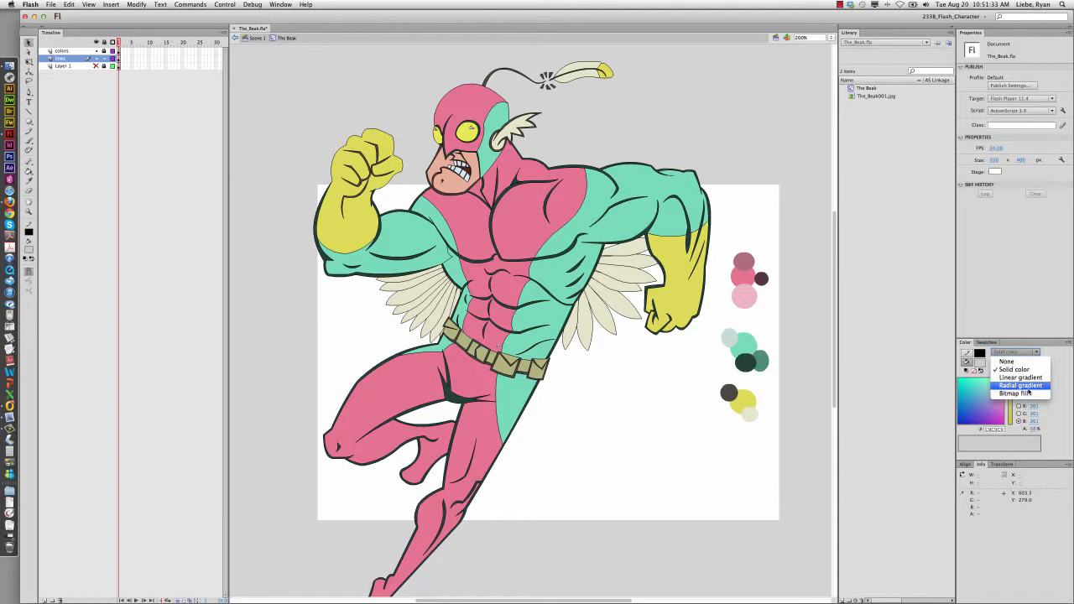
left_click(1024, 385)
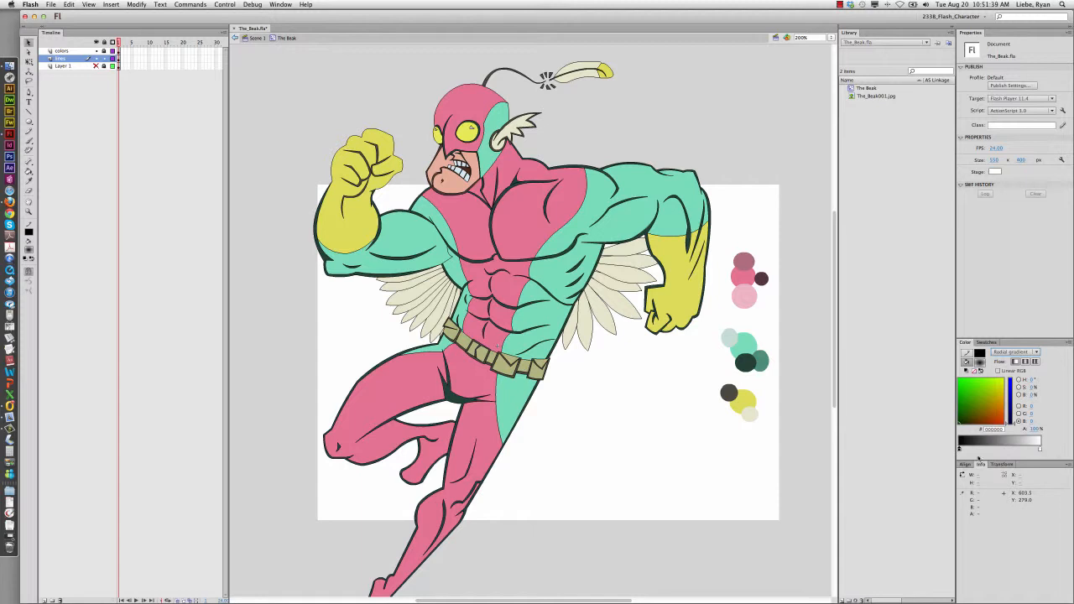
mouse_move(961, 450)
left_mouse_down()
mouse_move(1024, 450)
mouse_move(946, 458)
left_mouse_up()
mouse_move(1041, 451)
left_mouse_down()
mouse_move(994, 453)
mouse_move(1045, 452)
left_mouse_up()
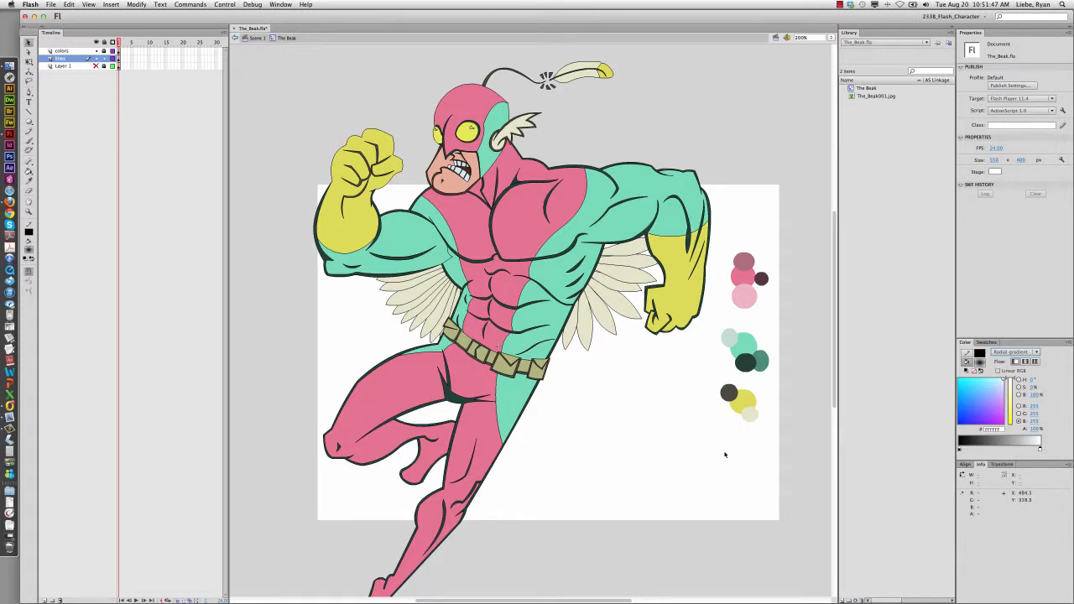
Draw a gradient-filled circle about 122 px wide beside the character's legs and delete its outline.
scroll(700, 443, "down", 1)
key("o")
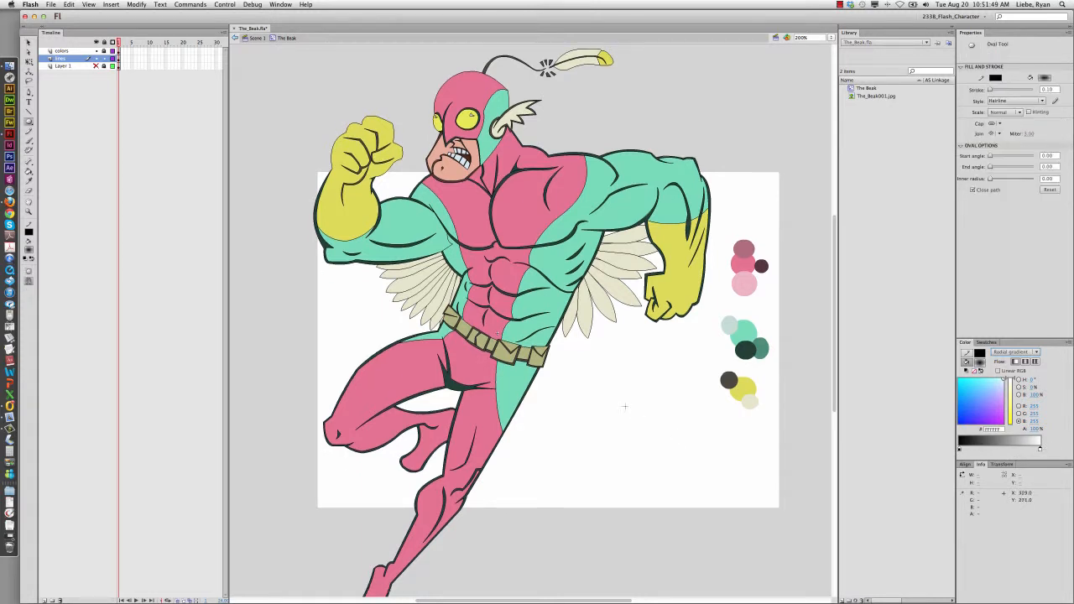
left_click_drag(573, 364, 673, 467)
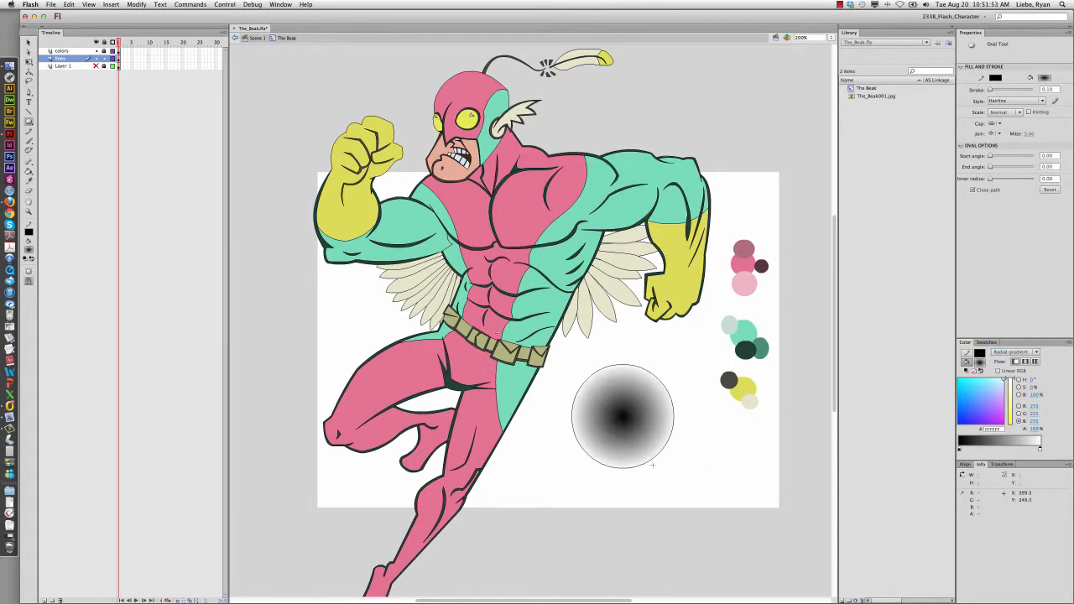
key("v")
left_click(642, 468)
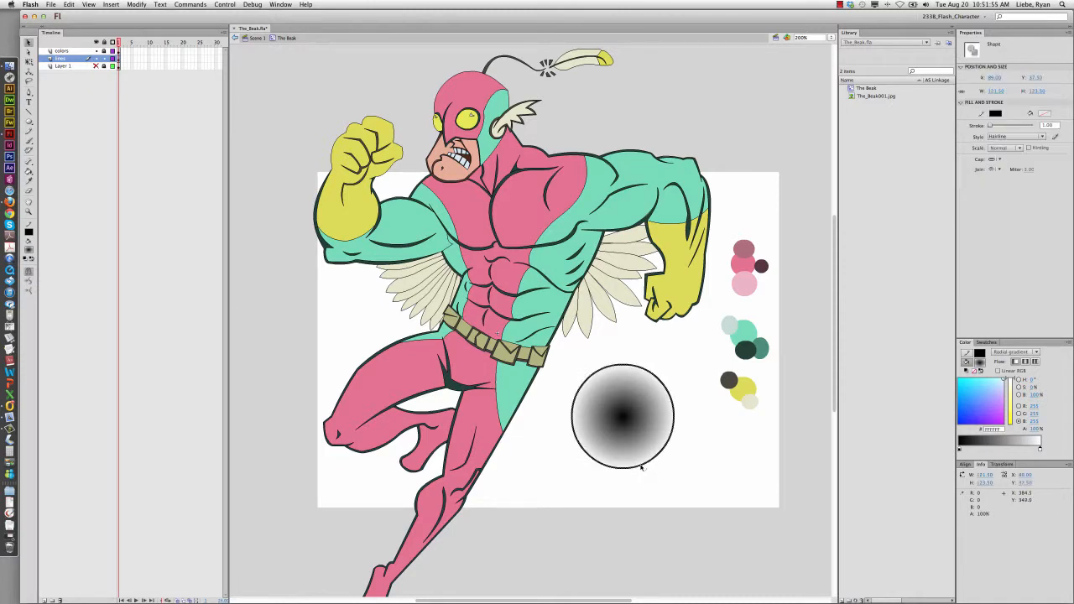
key("Delete")
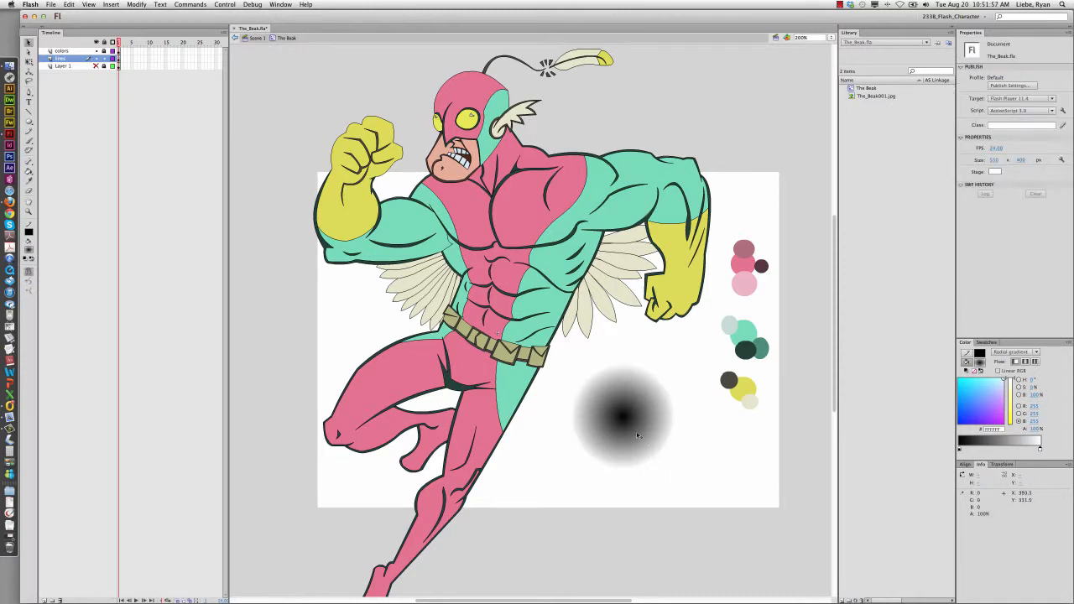
Enlarge the gradient circle with Free Transform to about 289 px wide, extending over the character's torso.
left_click(638, 435)
key("q")
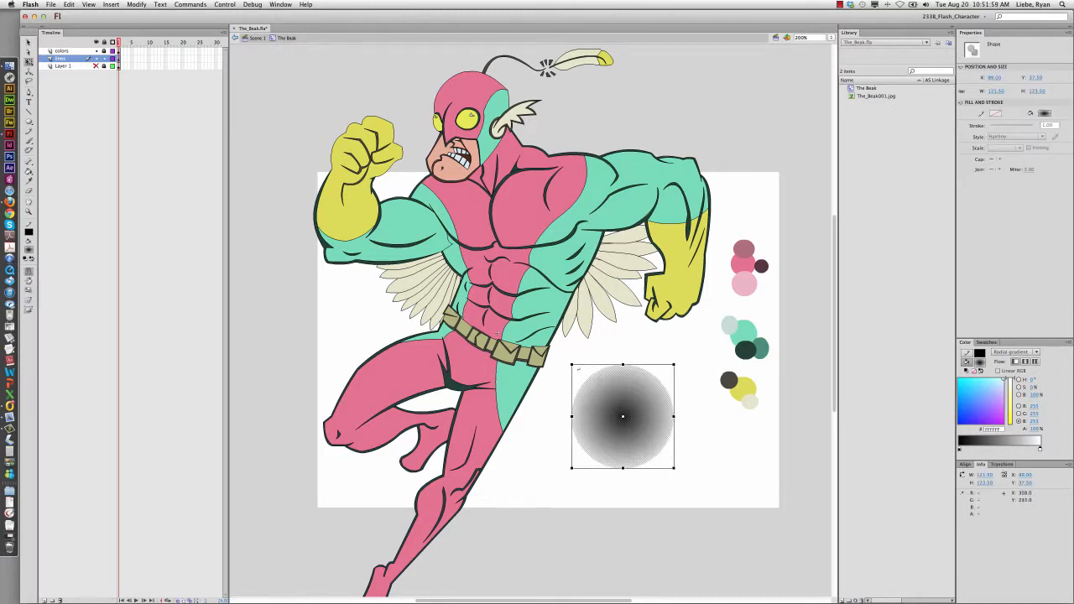
left_click_drag(571, 365, 431, 222)
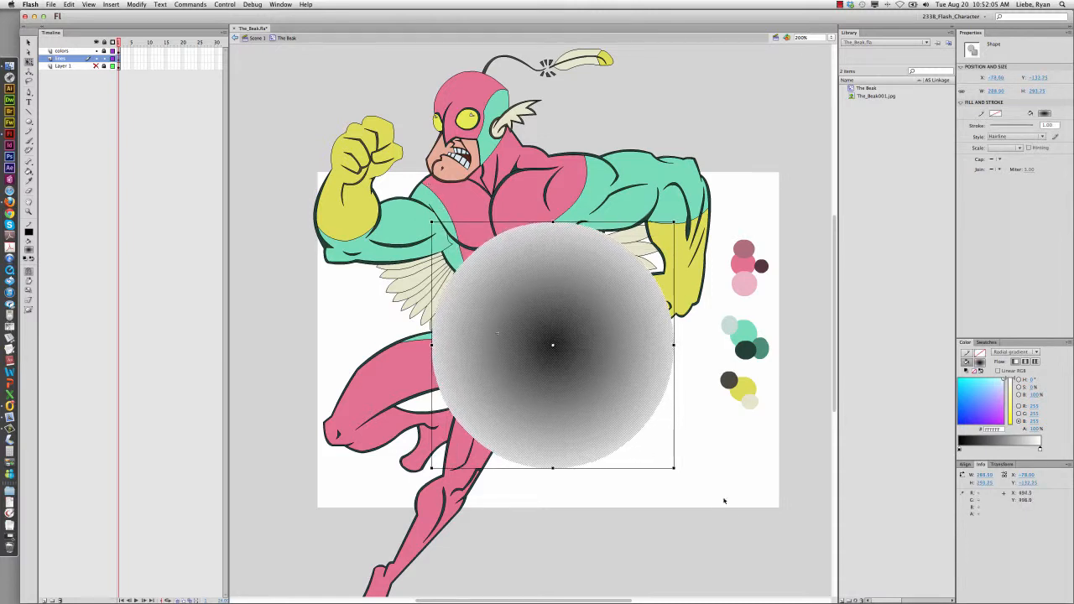
left_click(722, 471)
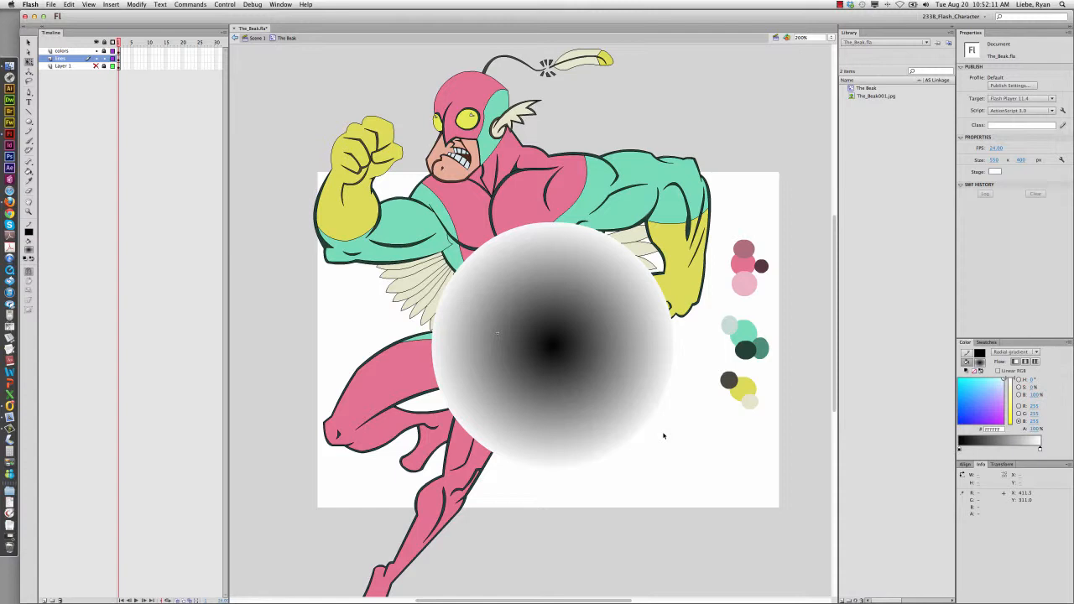
Undo the enlargement of the gradient circle and delete the circle.
key("super+z")
key("super+z")
key("super+z")
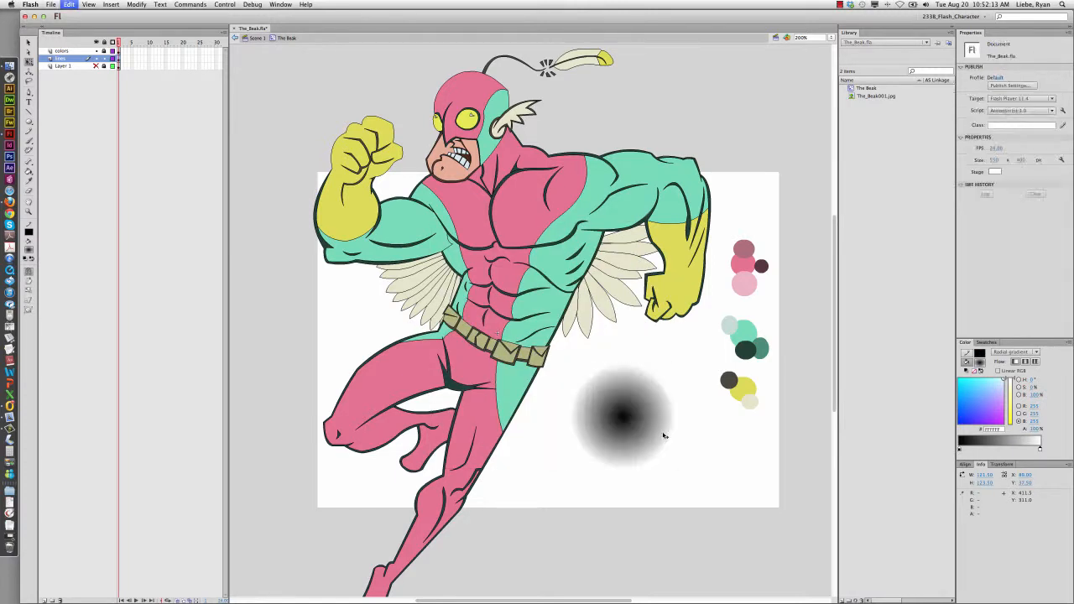
left_click(664, 436)
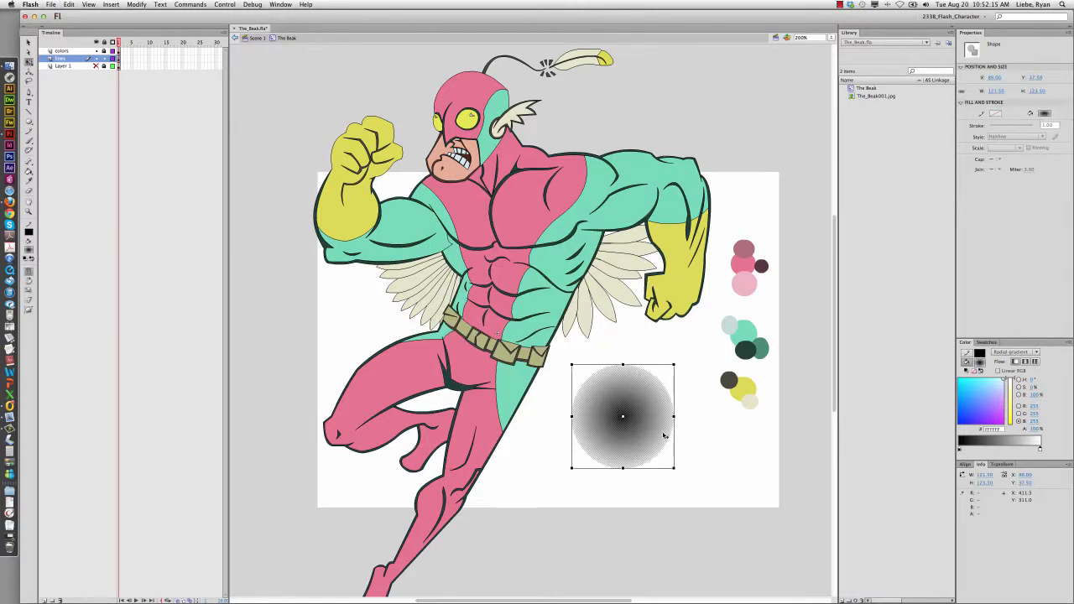
key("Delete")
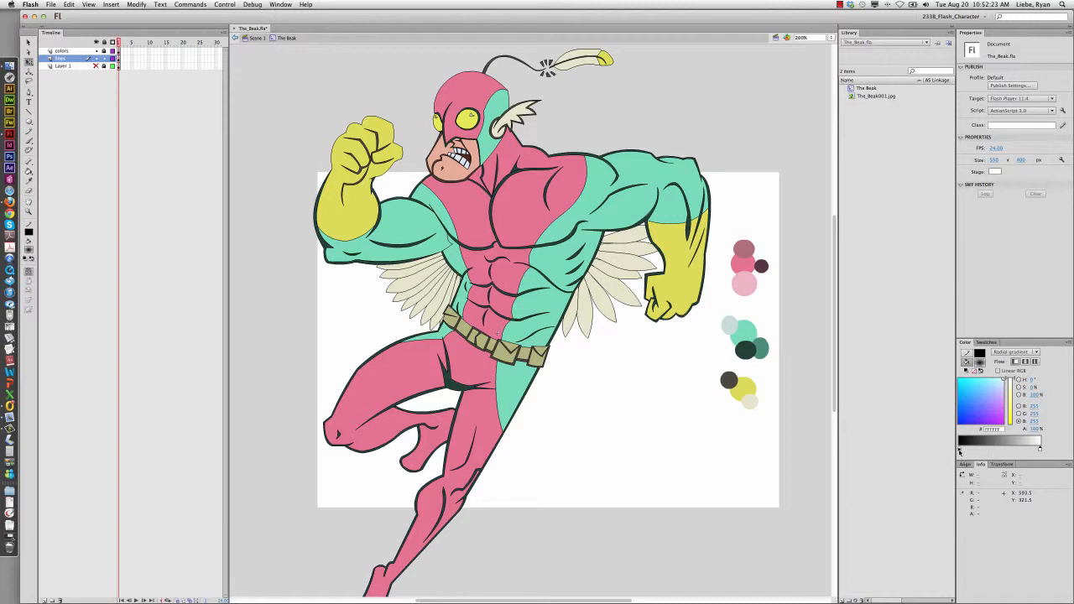
Try sharpening the radial gradient by moving its black and white stops closer together, and return both to the ends.
left_click_drag(960, 451, 1025, 454)
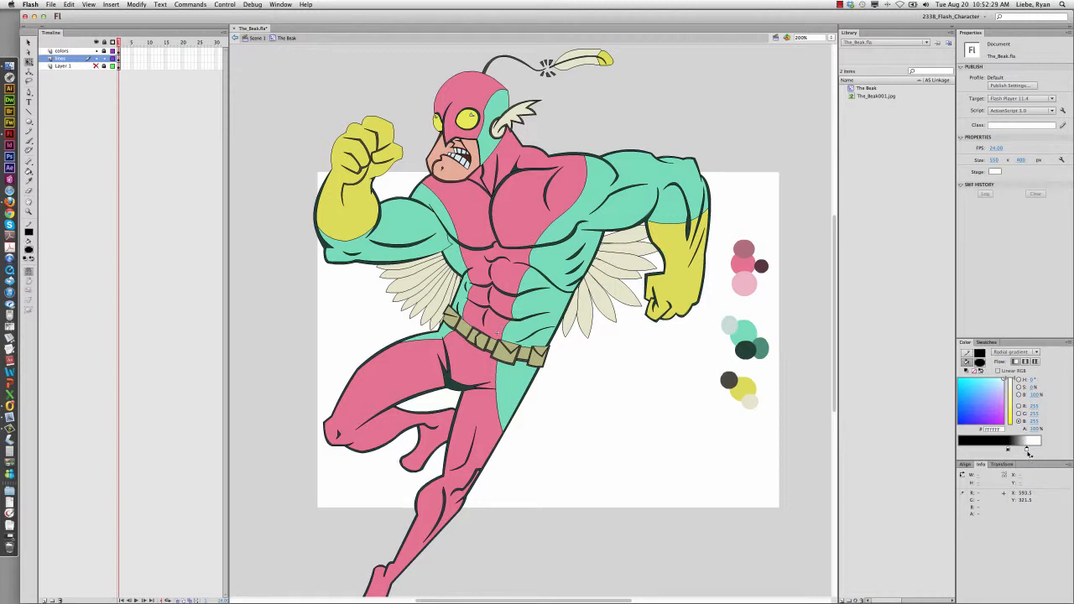
left_click_drag(1027, 451, 960, 445)
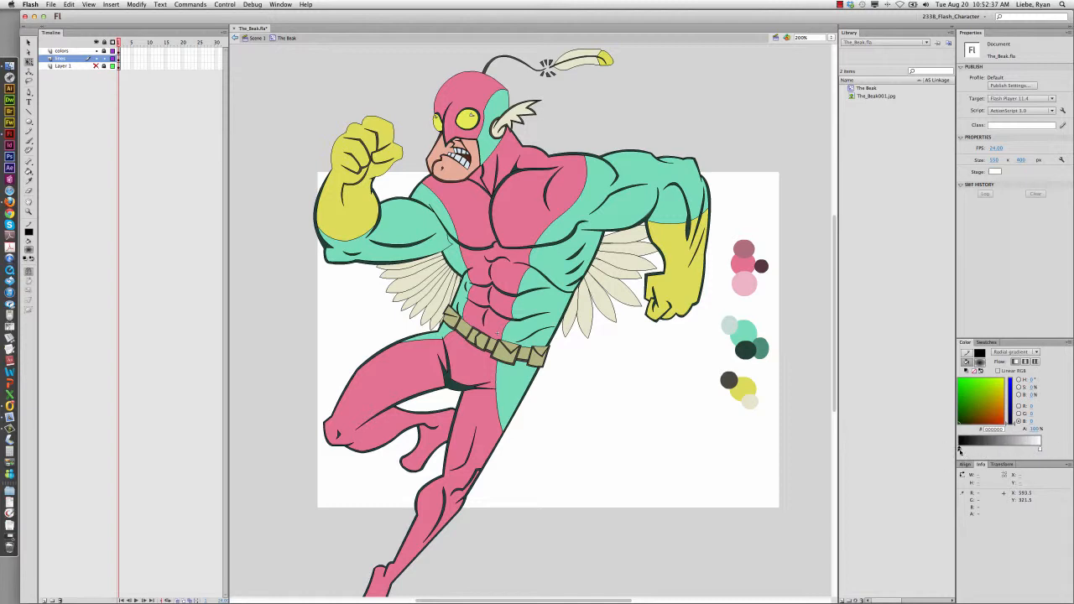
Set the gradient's start stop to the pink of the character's chest and its end stop to the light pink palette circle.
left_click(961, 451)
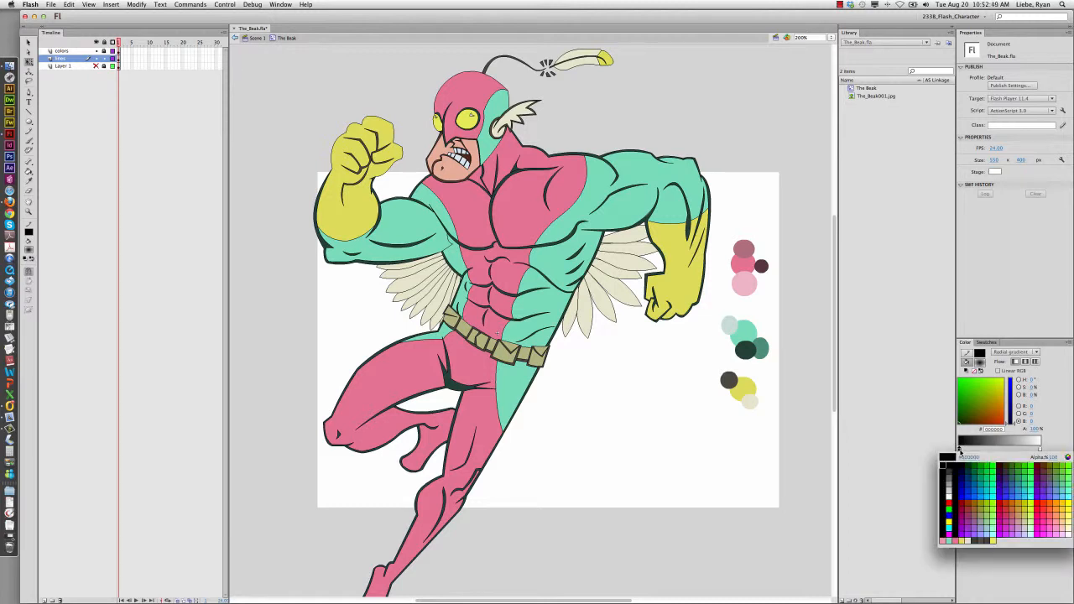
scroll(749, 320, "down", 1)
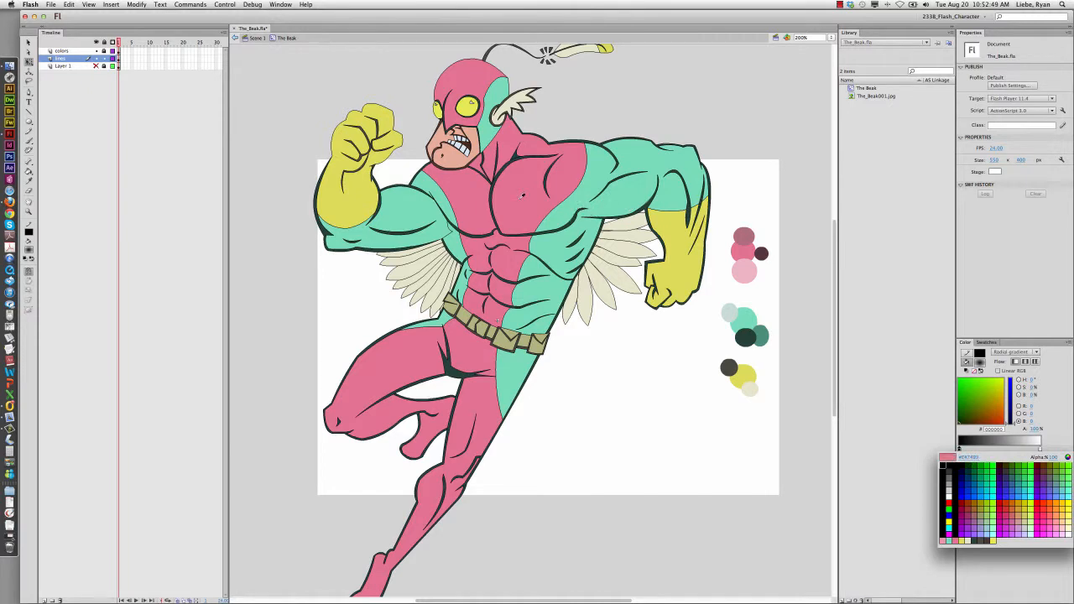
left_click(522, 196)
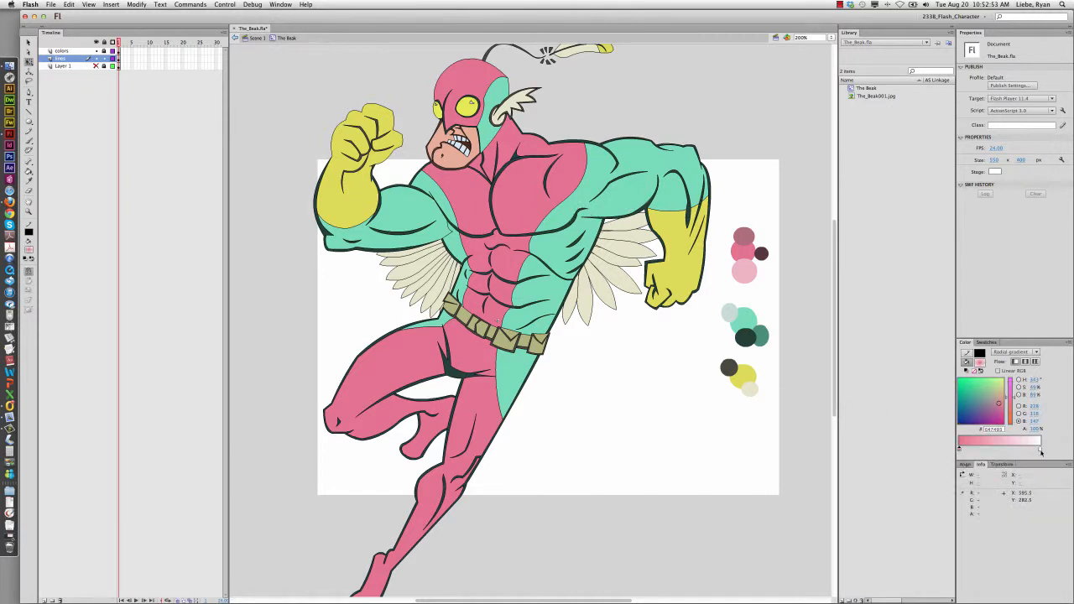
left_click(1041, 450)
left_click(1041, 450)
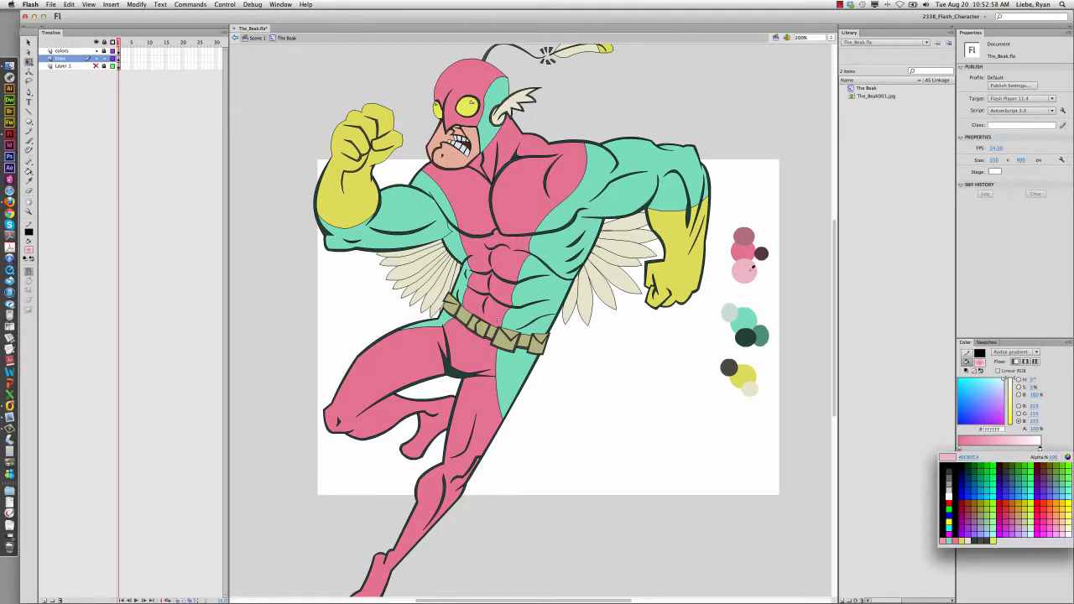
left_click(751, 268)
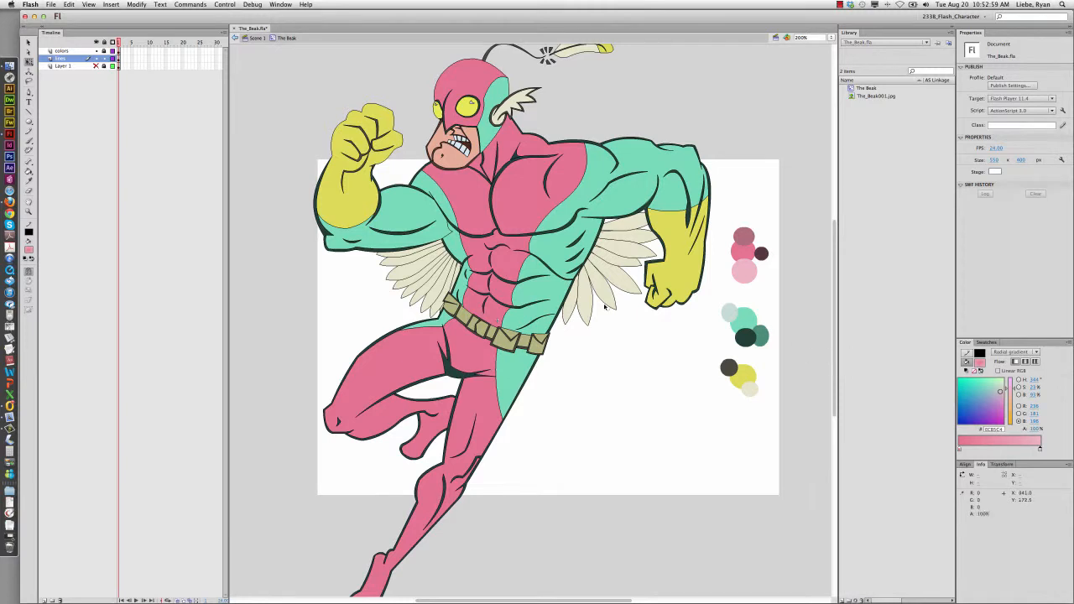
Fill the chest, the raised thigh and the mask with the pink radial gradient using the Paint Bucket.
key("k")
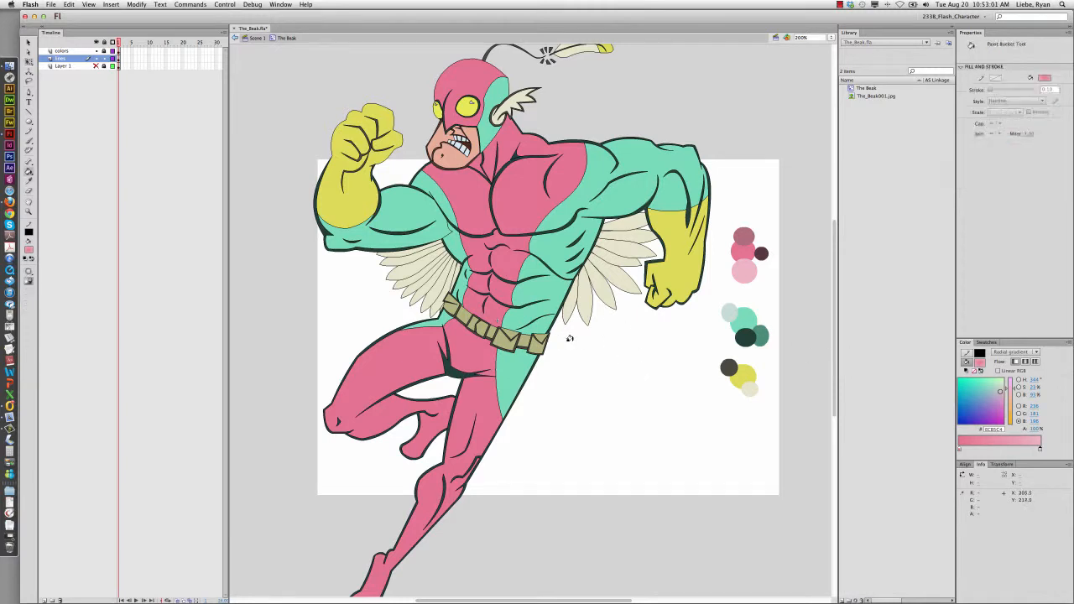
left_click(510, 211)
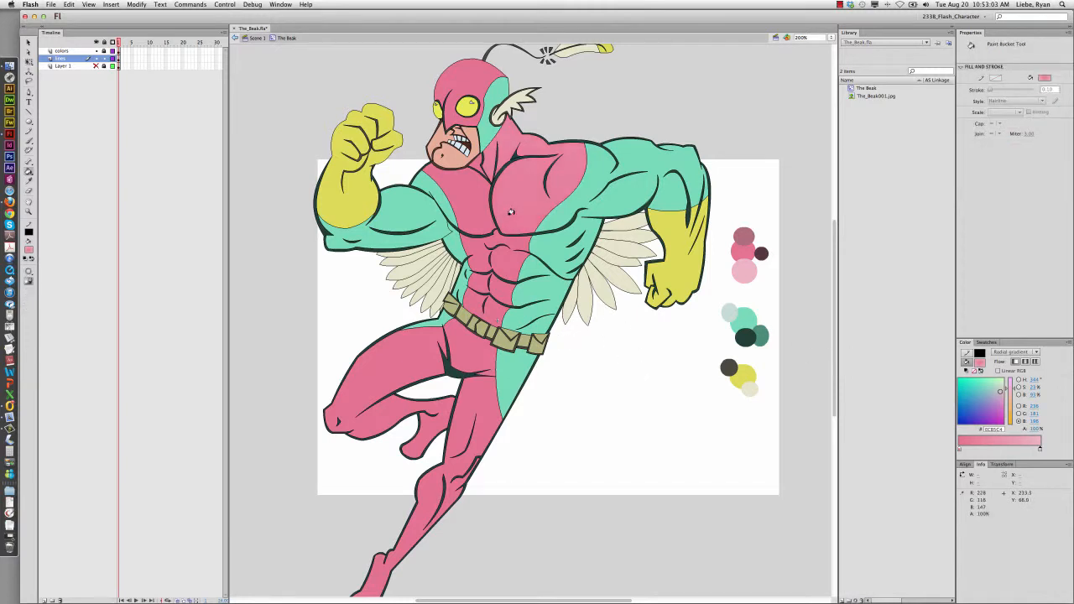
left_click(480, 208)
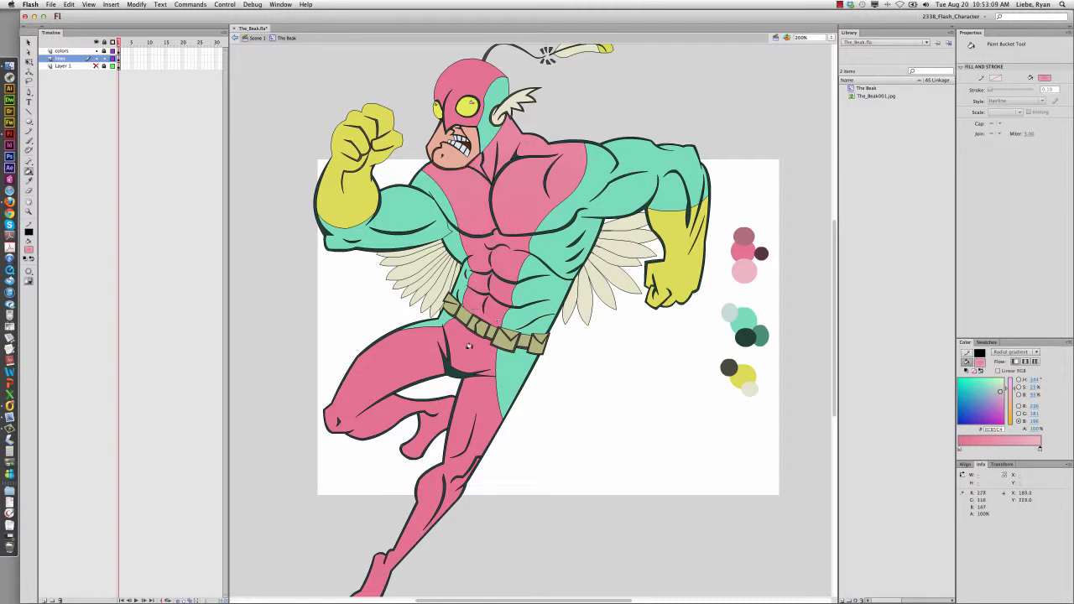
left_click(404, 360)
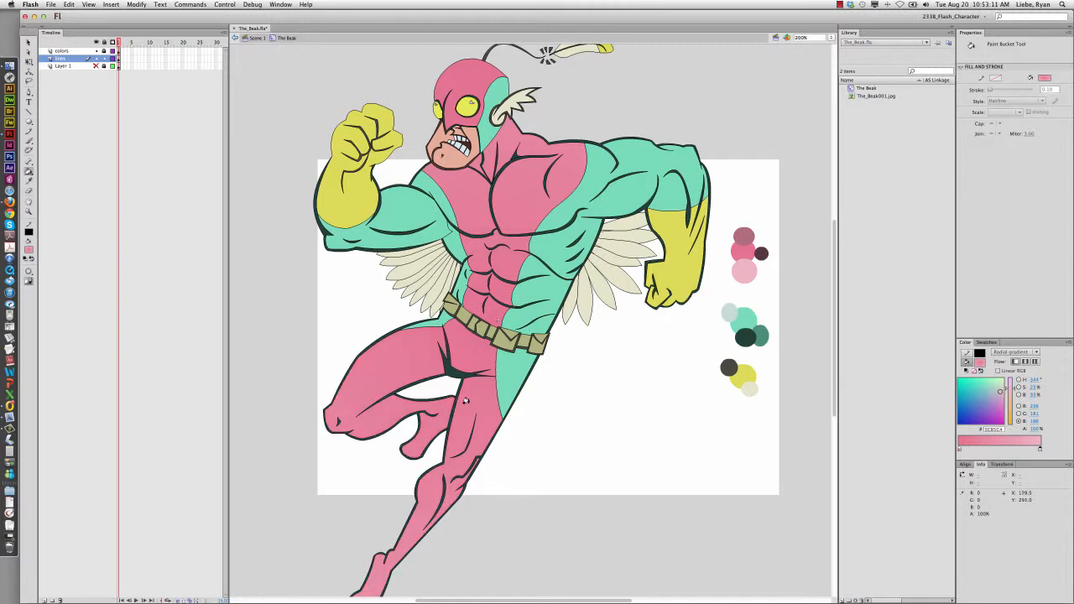
scroll(466, 401, "down", 2)
scroll(466, 401, "up", 4)
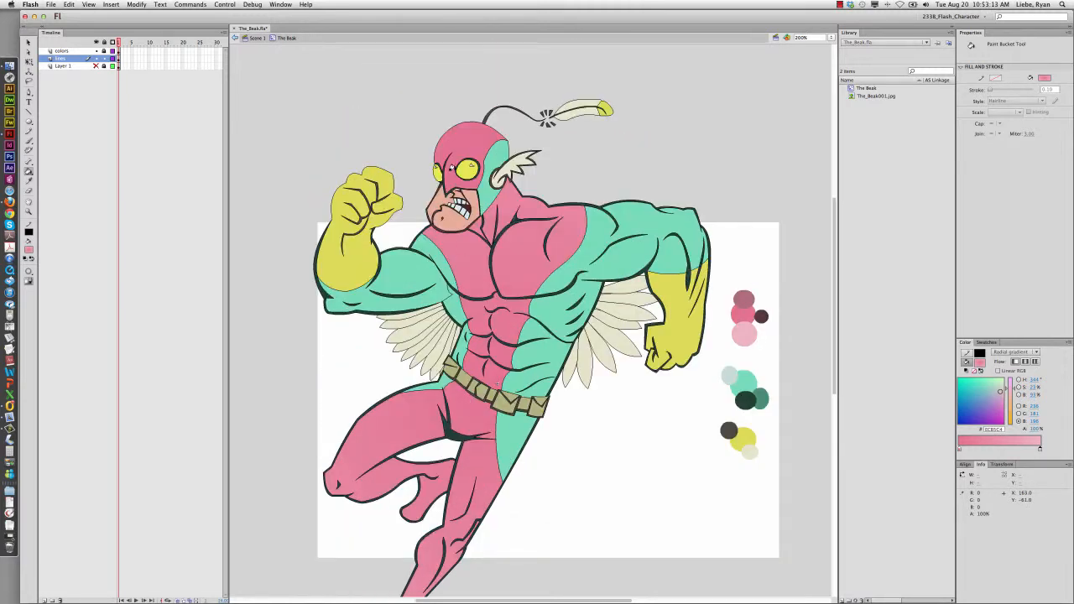
left_click(466, 142)
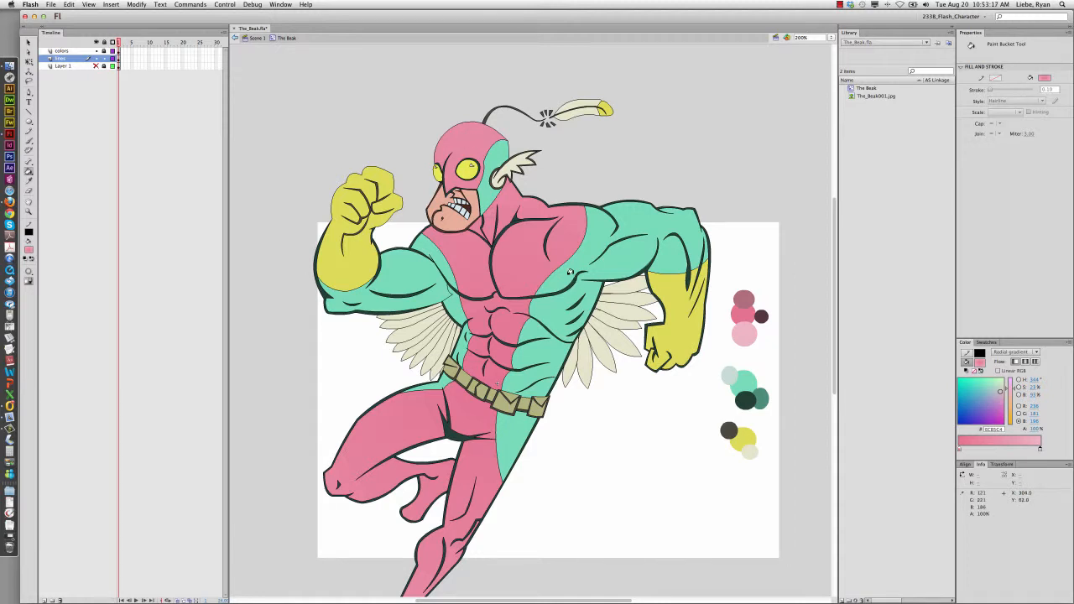
scroll(571, 275, "down", 2)
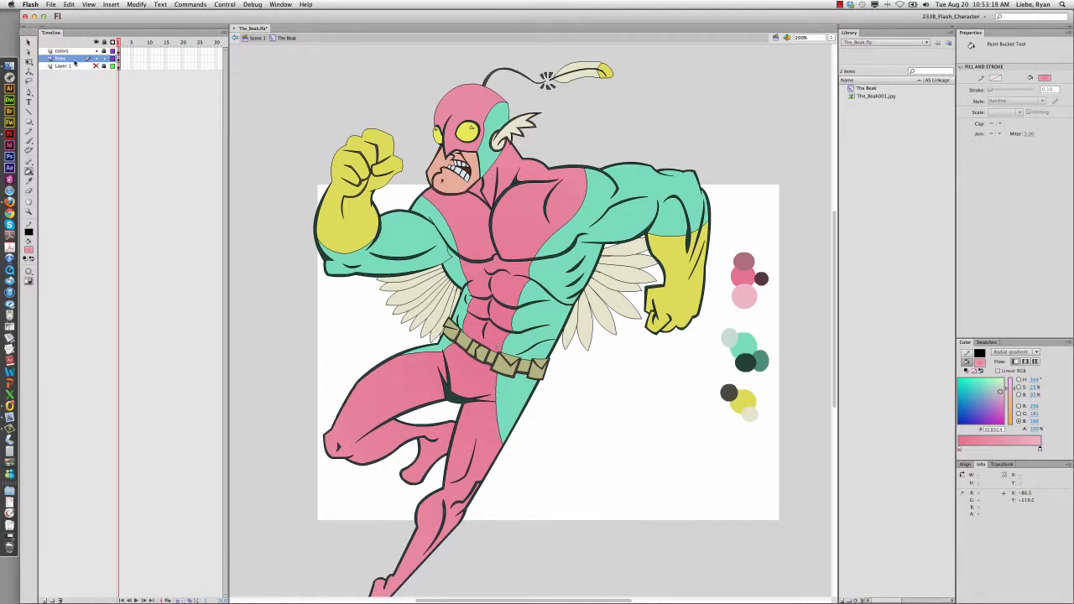
Narrow the chest's radial gradient into an upright ellipse with Gradient Transform, and scale the ellipse down around the character.
left_click(30, 63)
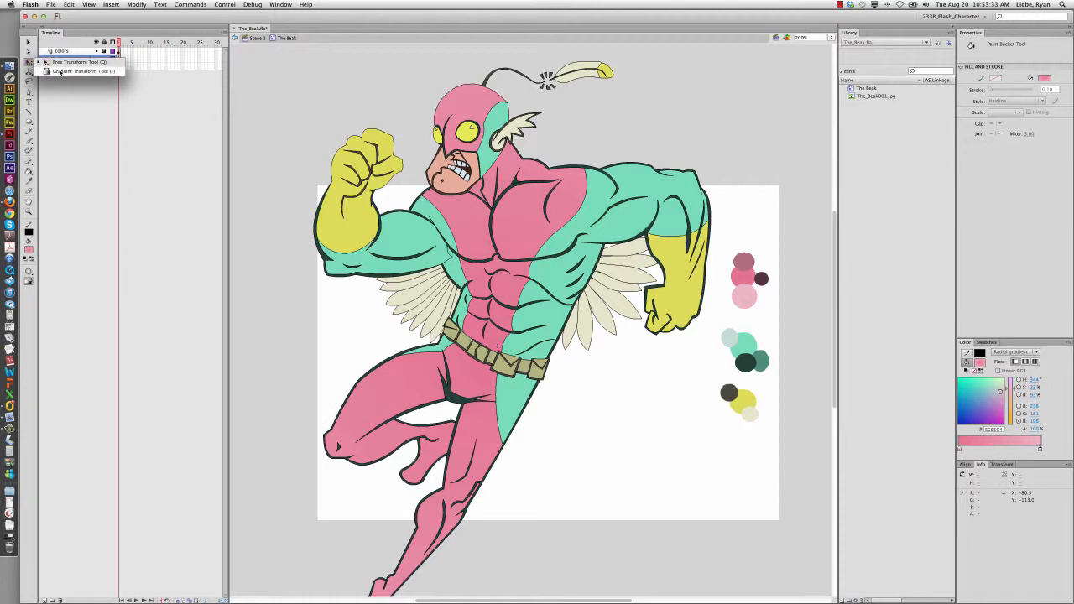
left_click(60, 71)
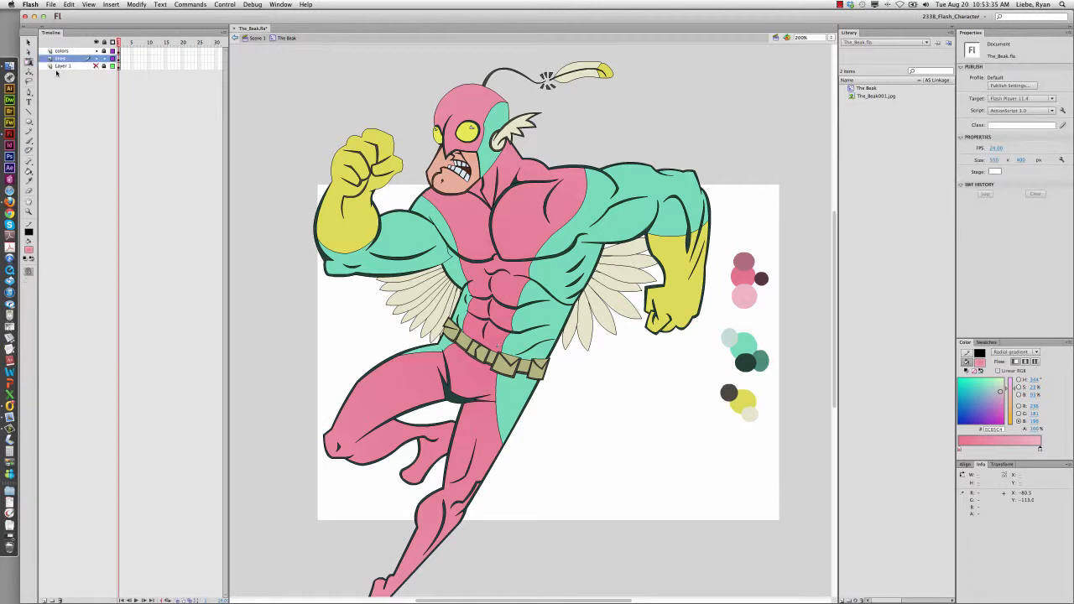
left_click(505, 240)
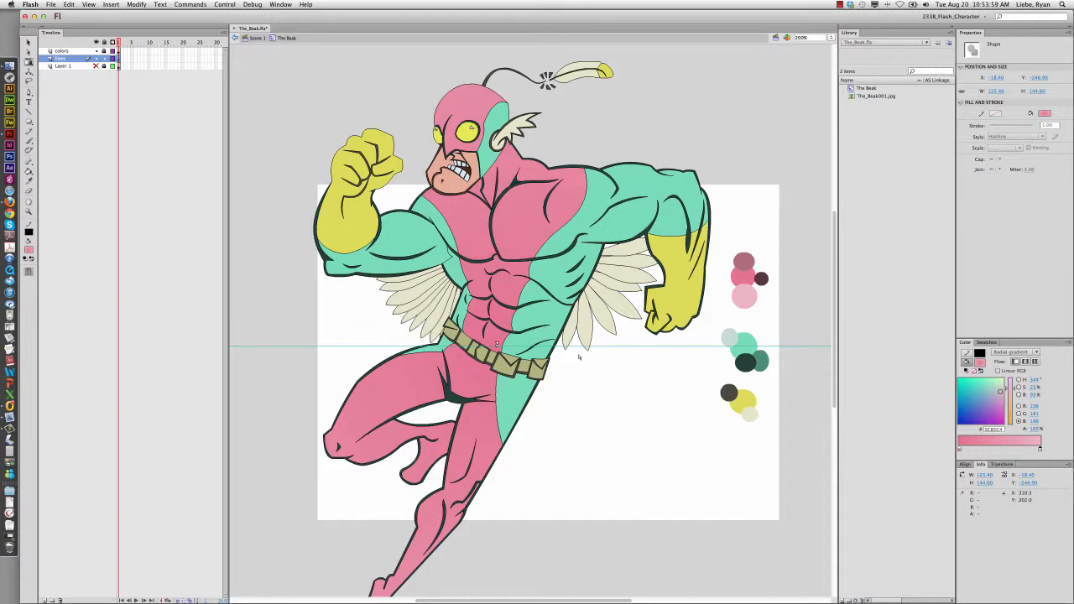
key("z")
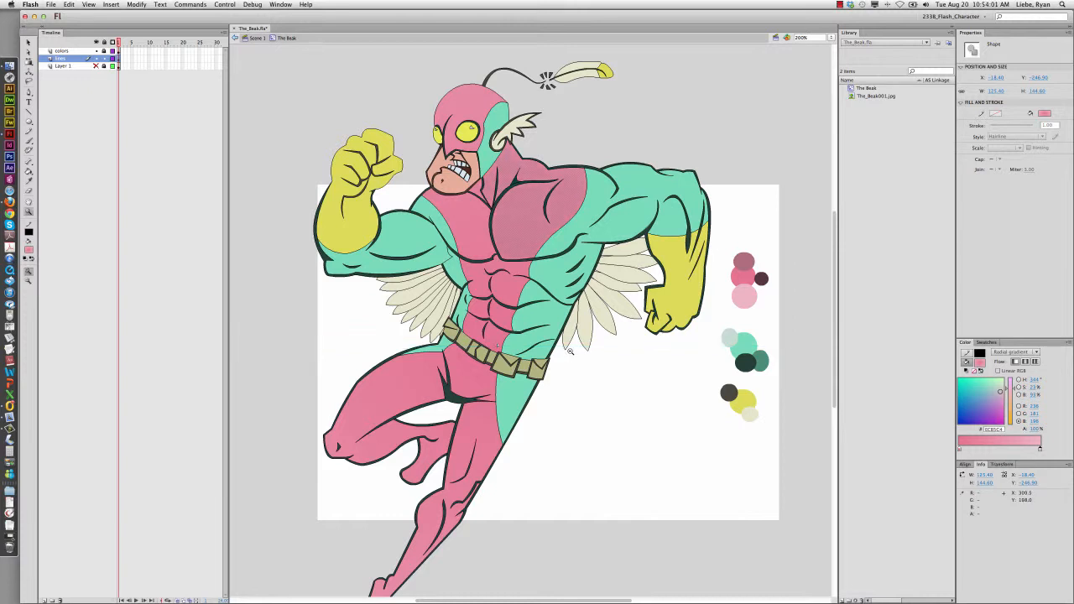
left_click(574, 353, "alt")
left_click(564, 365, "alt")
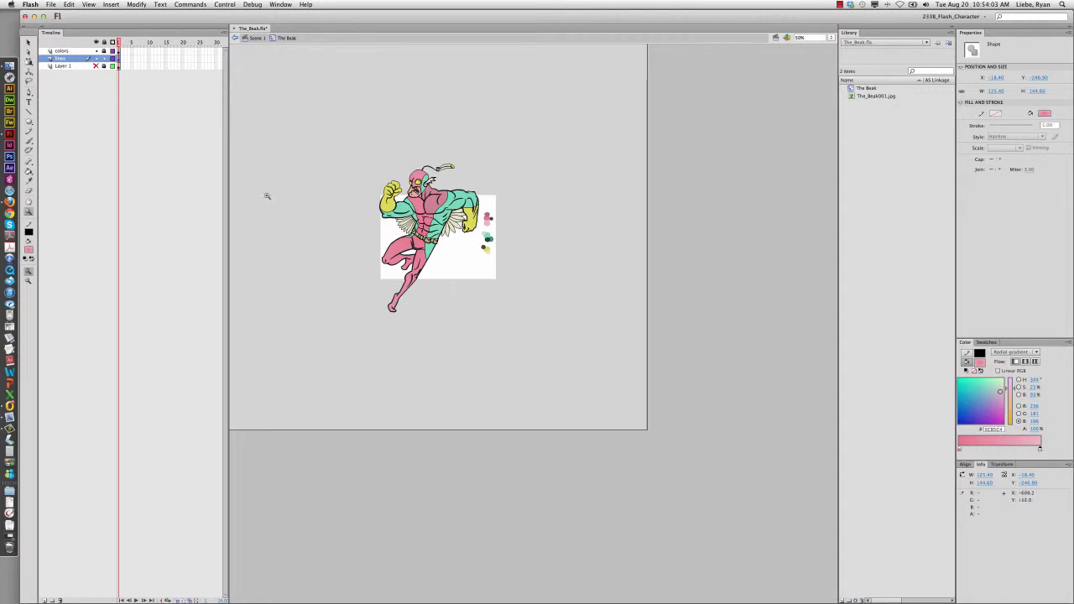
key("f")
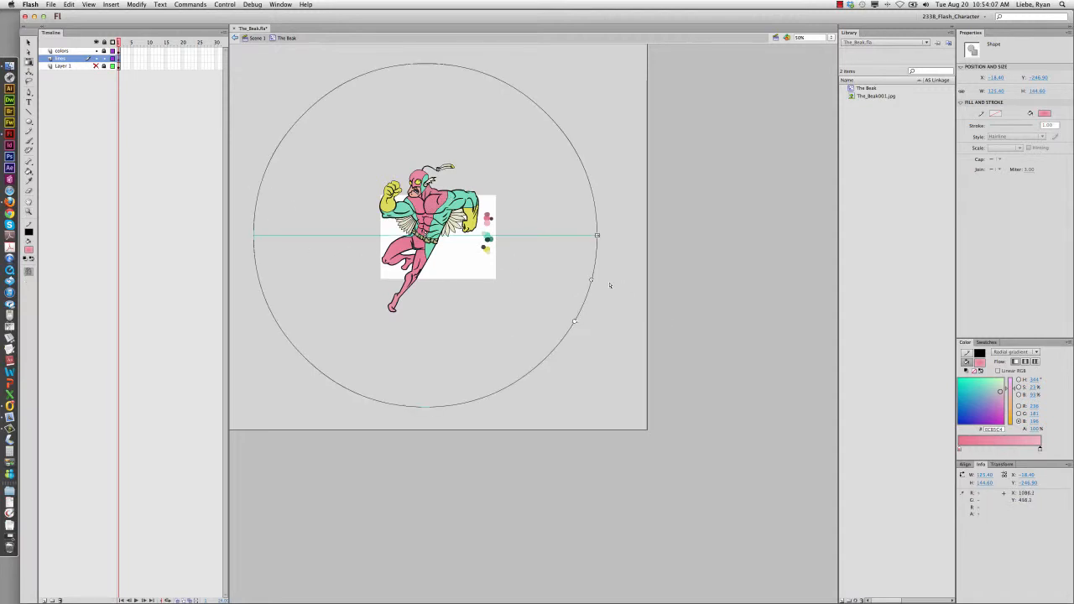
left_click_drag(597, 235, 554, 239)
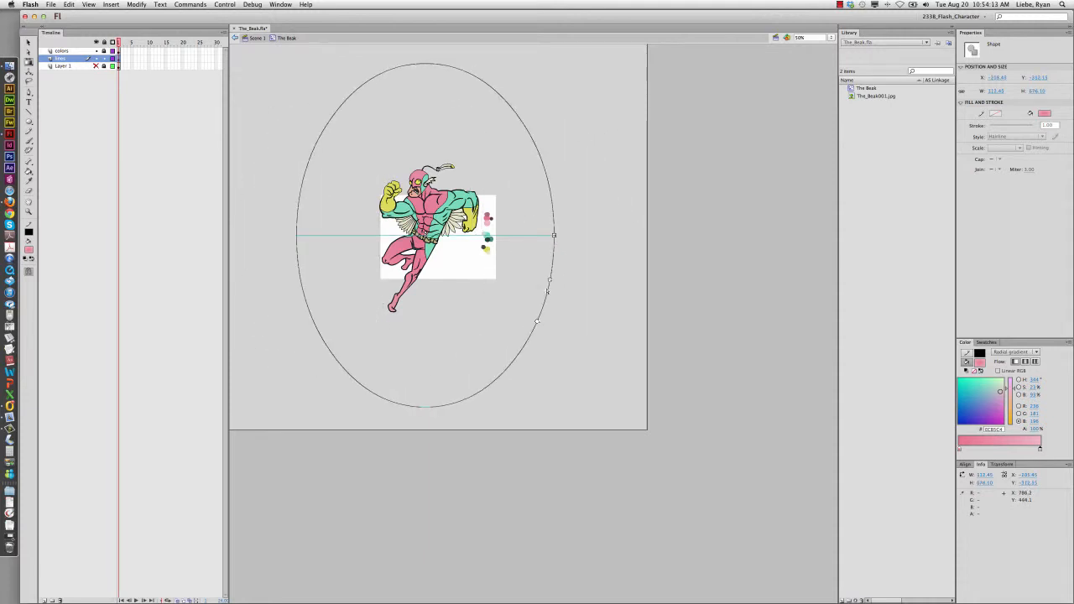
left_click_drag(549, 279, 540, 325)
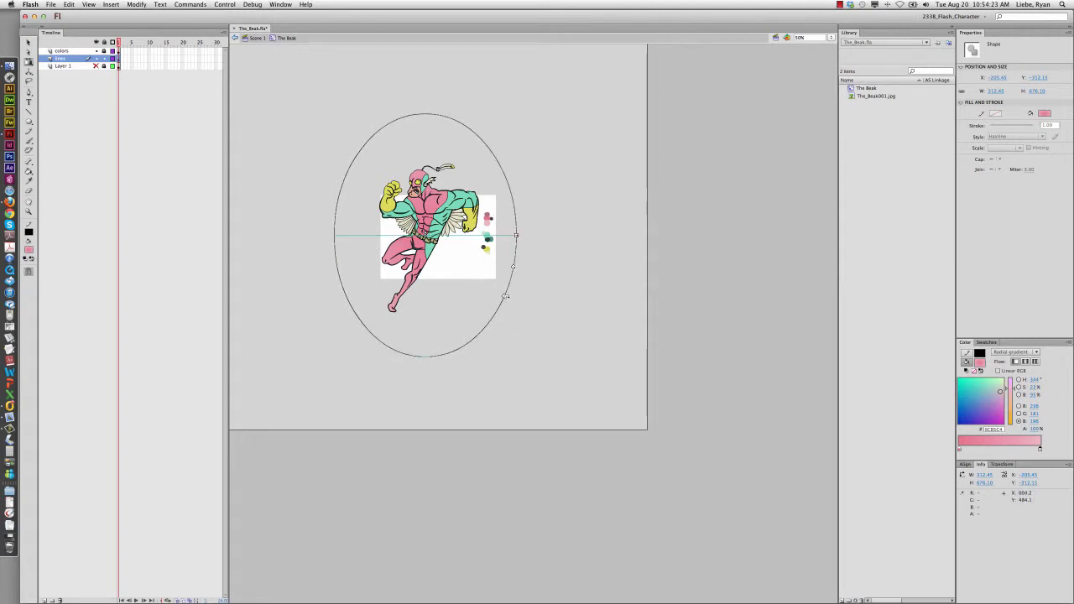
Rotate the gradient diagonally along the body, shrink it to a small circle around the torso and shift its centre slightly upward.
left_click_drag(506, 298, 535, 243)
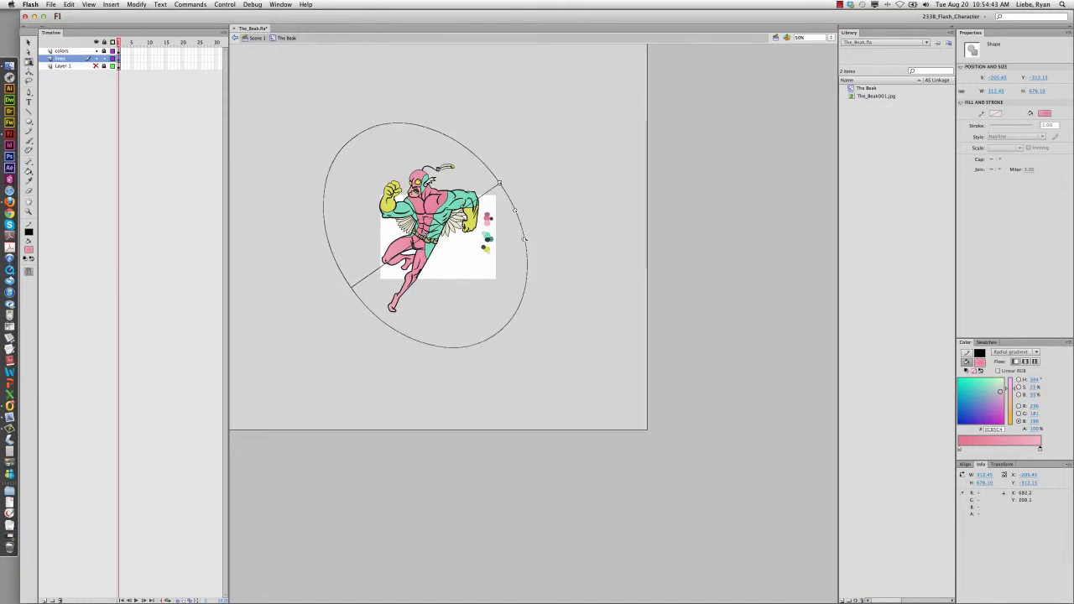
left_click_drag(525, 239, 533, 201)
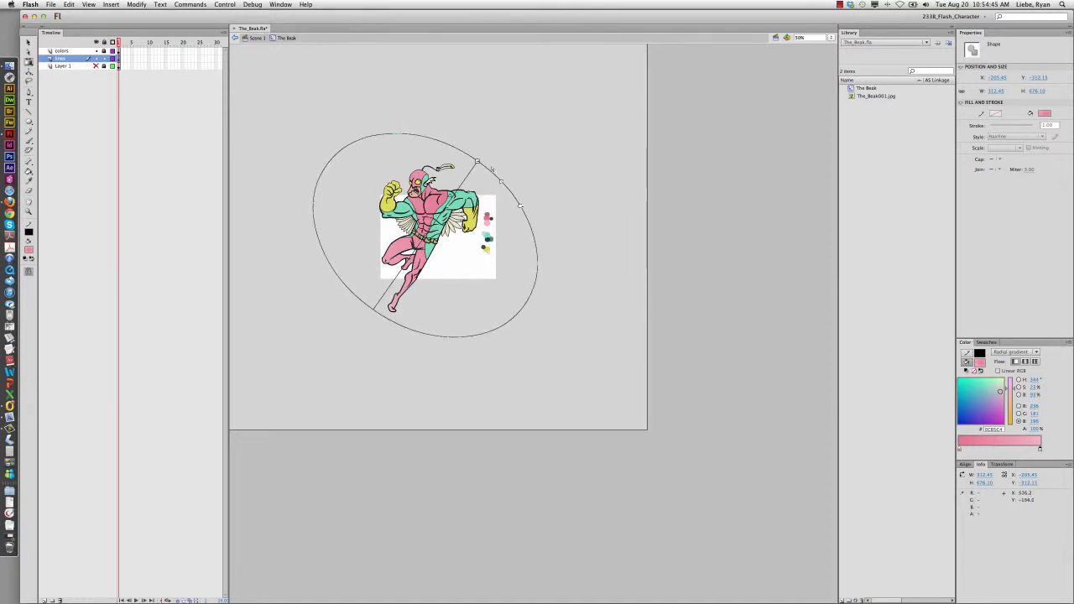
left_click_drag(476, 160, 469, 200)
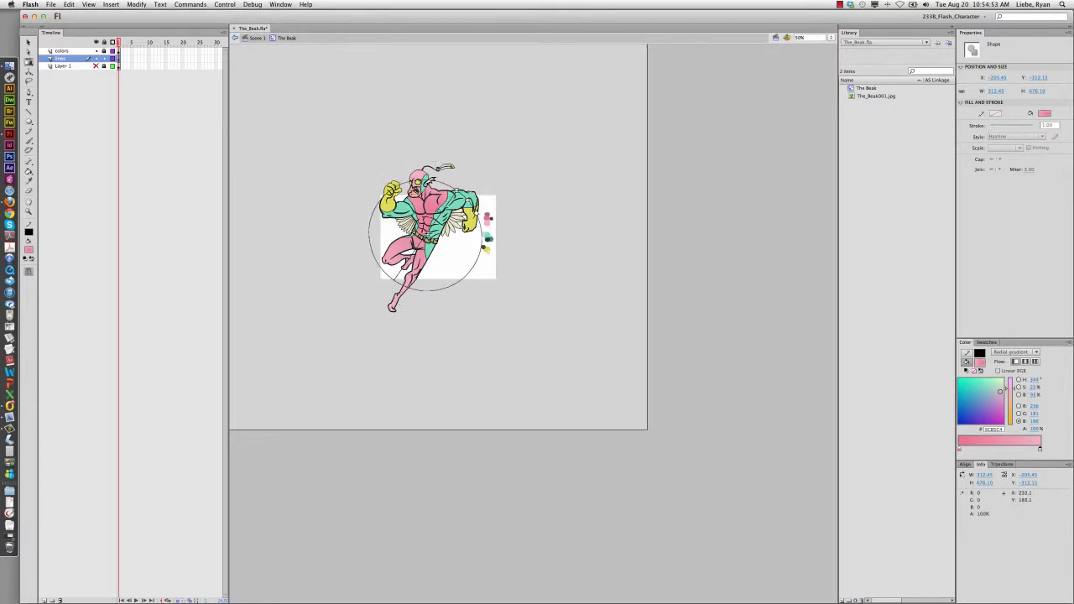
left_click_drag(426, 236, 424, 223)
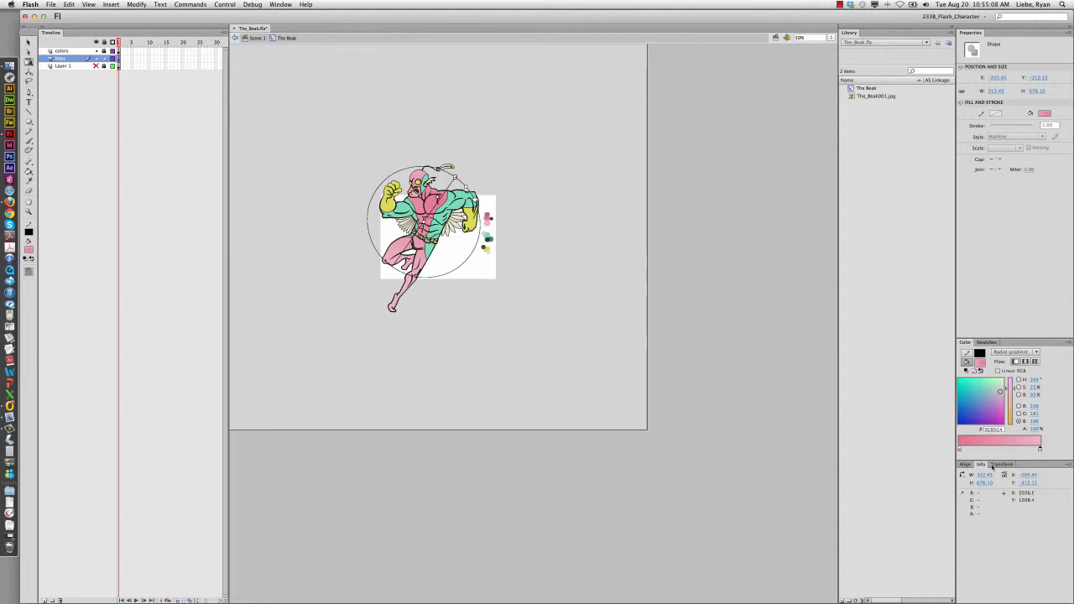
Reverse the gradient so light pink is its start and darker pink its end stop, and move its centre onto the character's upper chest.
mouse_move(961, 449)
left_mouse_down()
mouse_move(1019, 450)
mouse_move(935, 454)
mouse_move(1043, 451)
mouse_move(1010, 451)
left_mouse_up()
left_click(1021, 451)
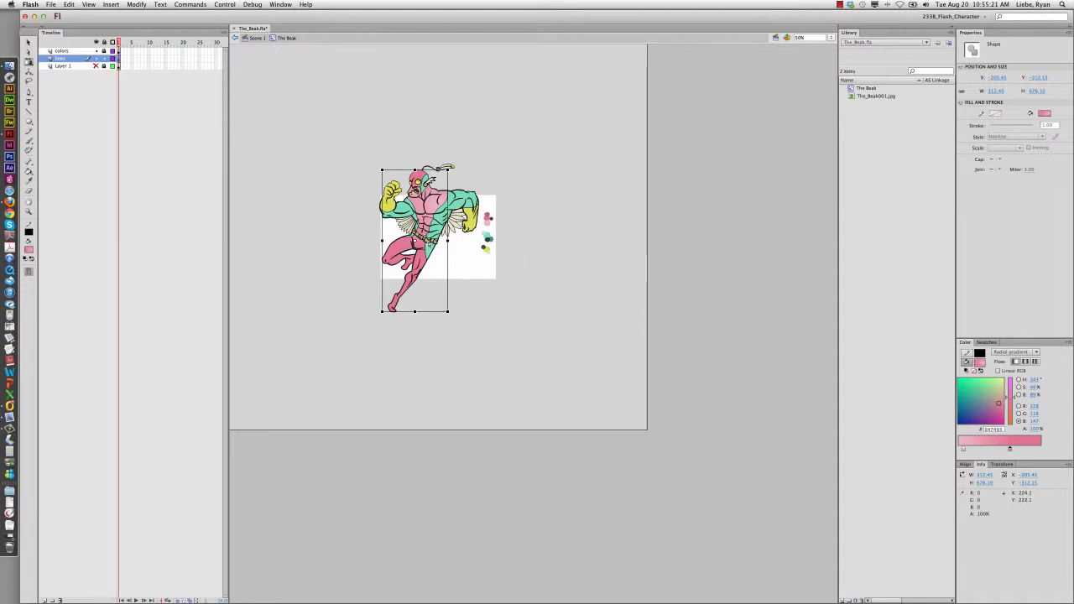
key("f")
left_click(430, 209)
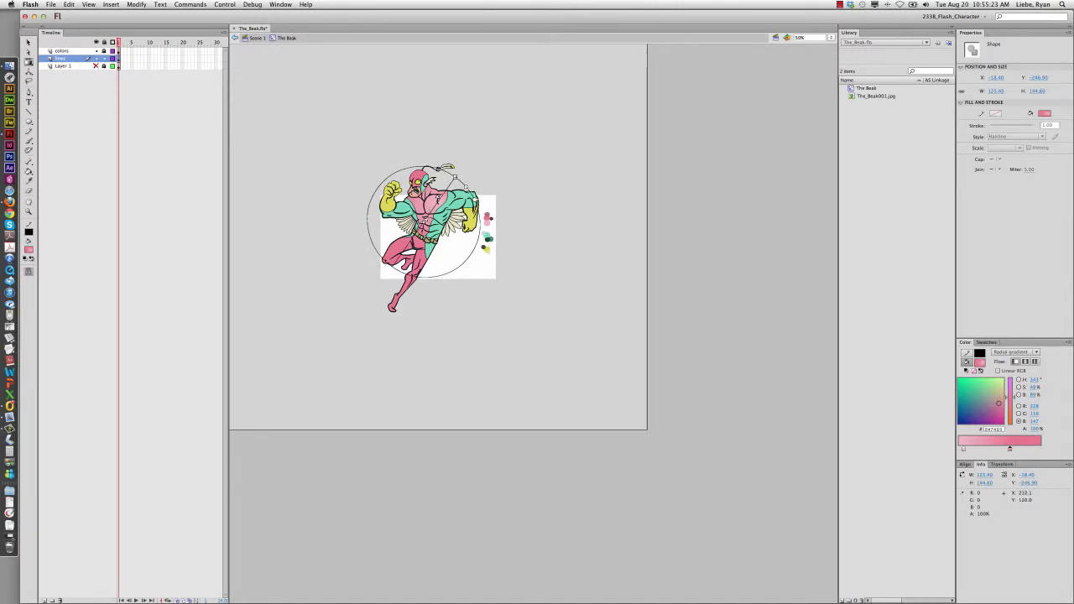
left_click_drag(425, 221, 437, 205)
Examine the chest's adjusted gradient up close and compare it with the shading on the rest of the body.
key("z")
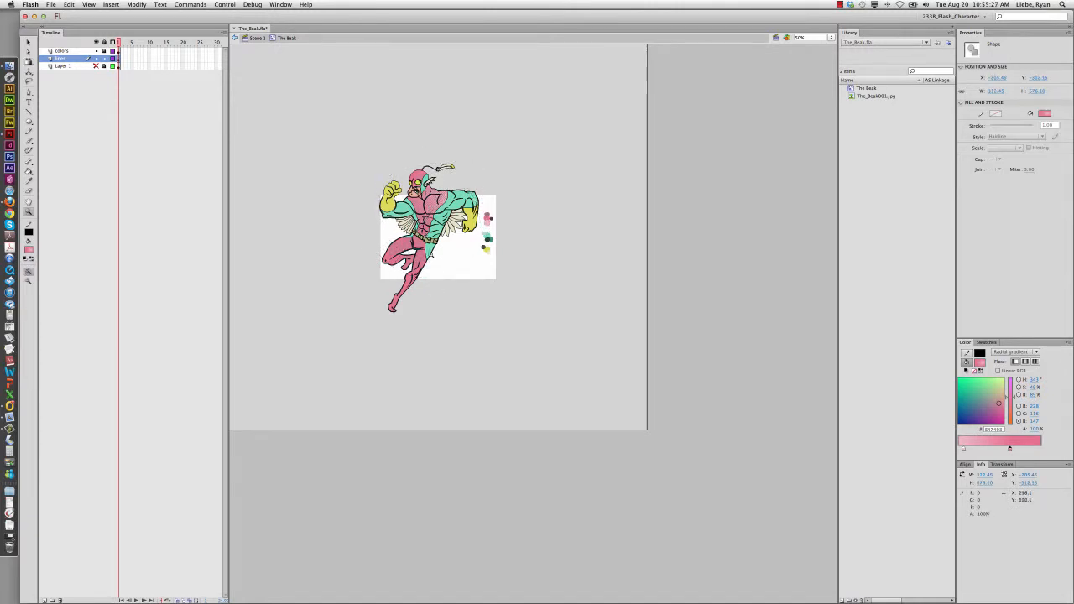
left_click(427, 220)
left_click(528, 327)
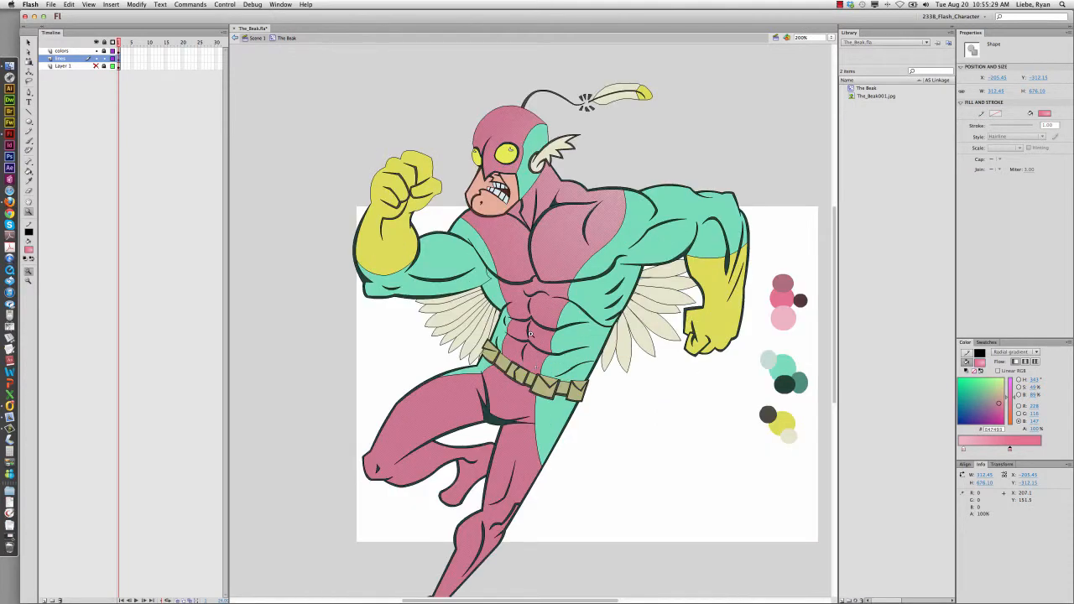
key("f")
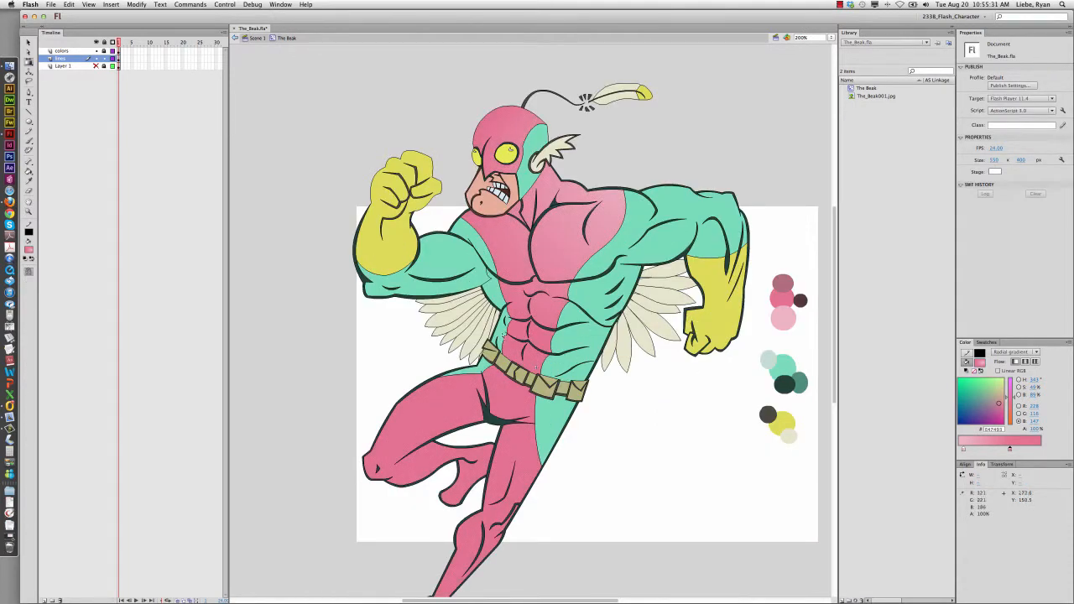
left_click(534, 260)
scroll(564, 357, "down", 1)
scroll(563, 355, "down", 3)
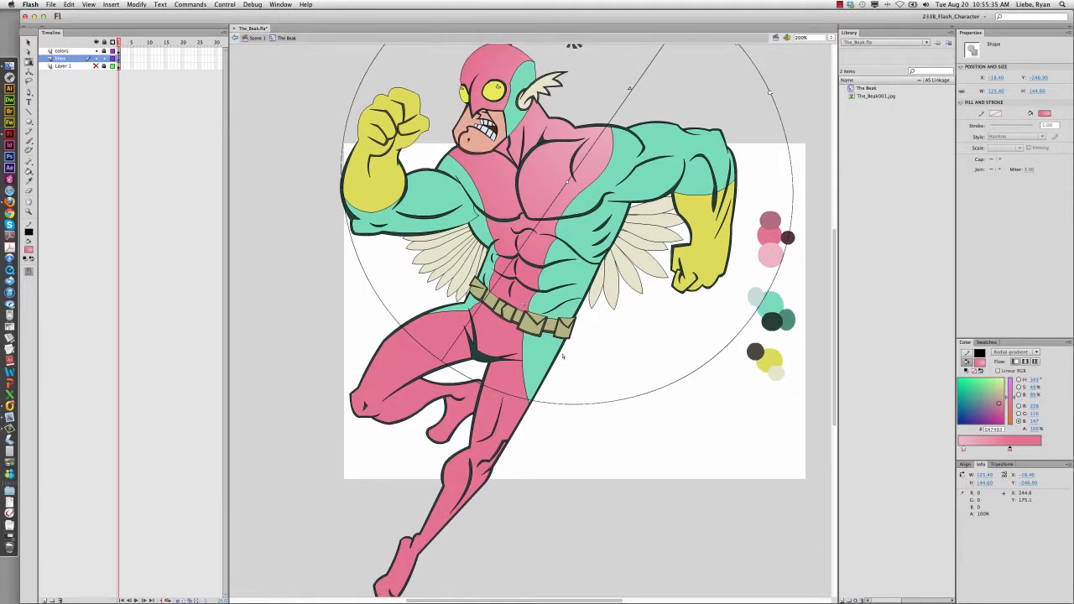
scroll(564, 357, "down", 1)
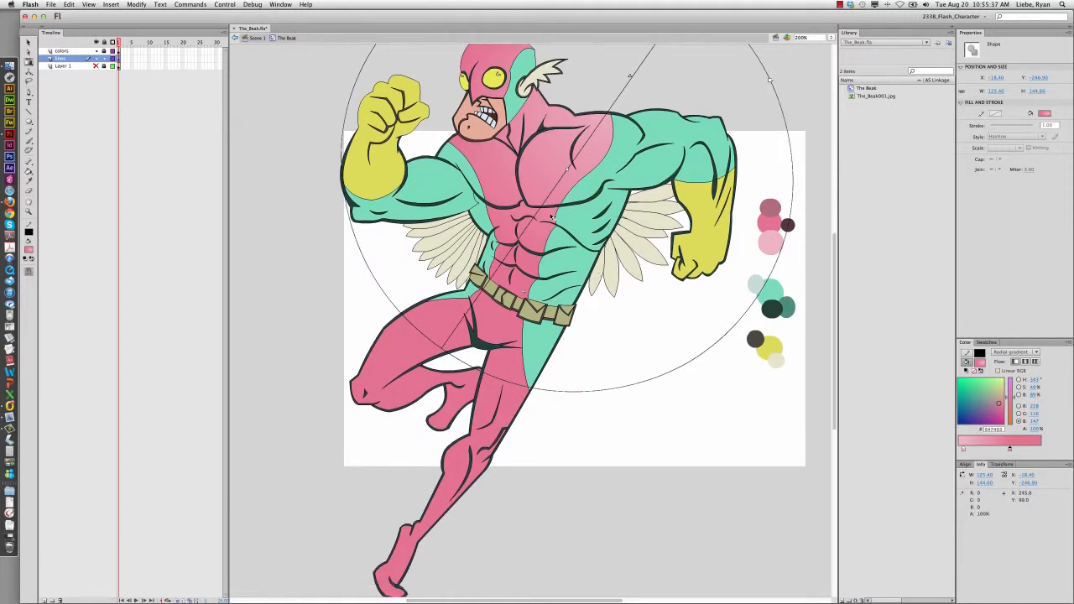
scroll(549, 218, "up", 3)
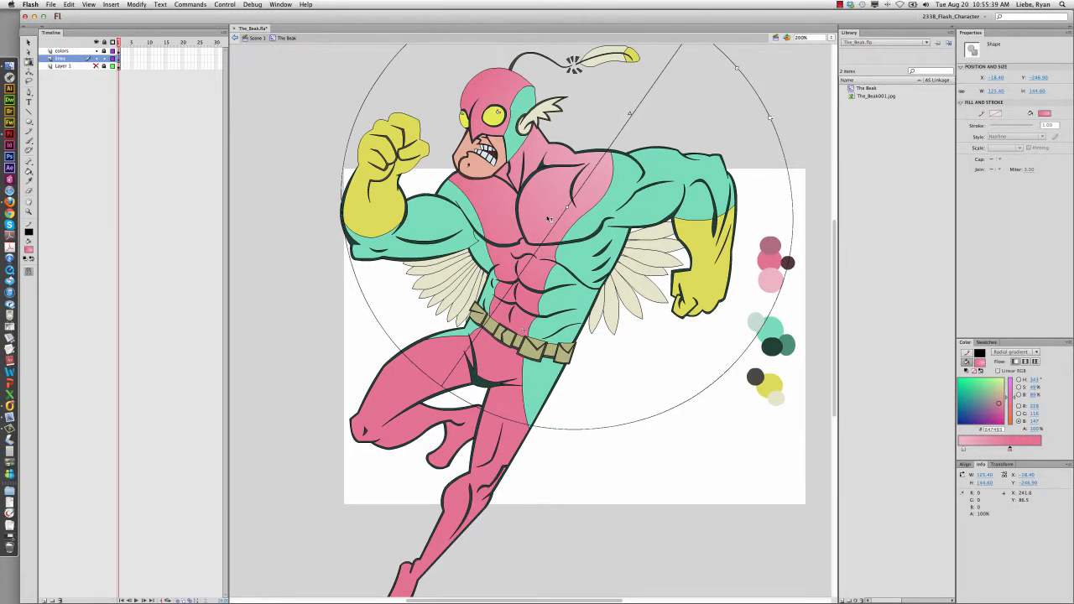
left_click(662, 442)
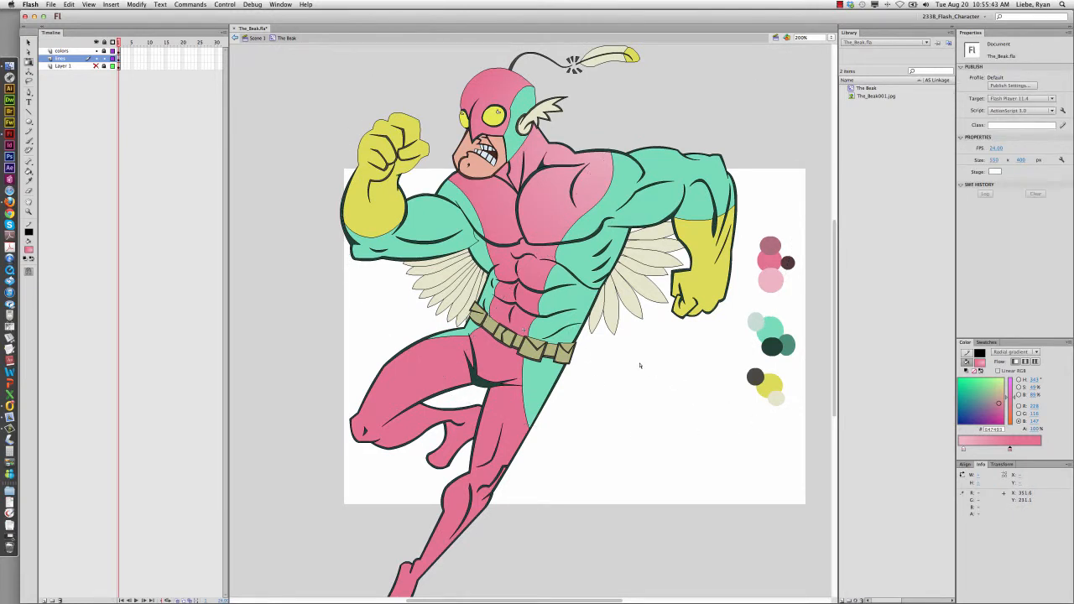
Darken the gradient's end stop to 60% brightness (#984D62) and apply the darker gradient to the abdomen.
key("k")
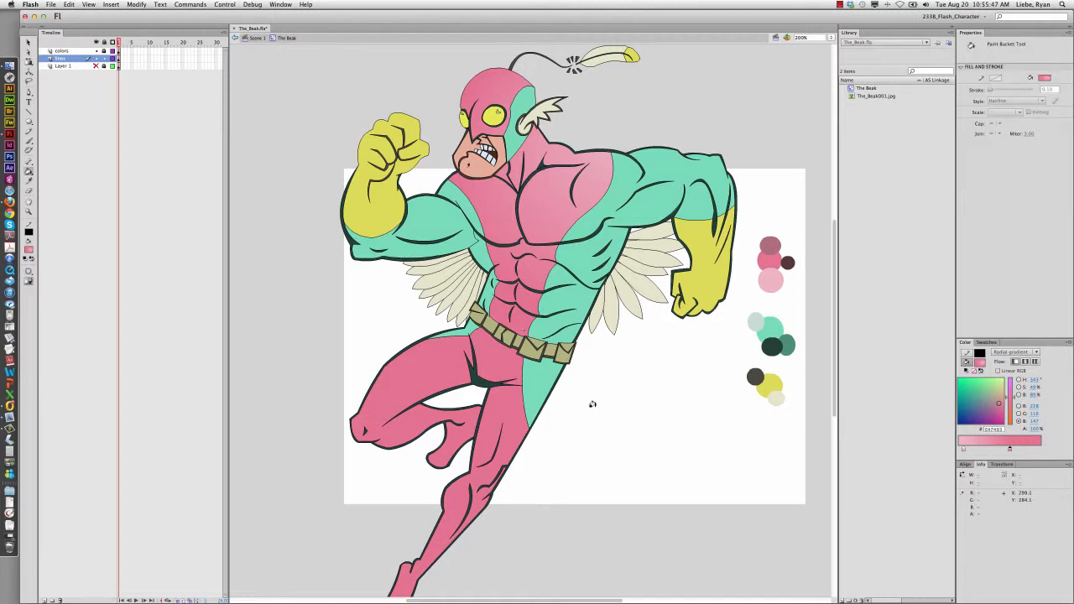
key("f")
left_click(532, 267)
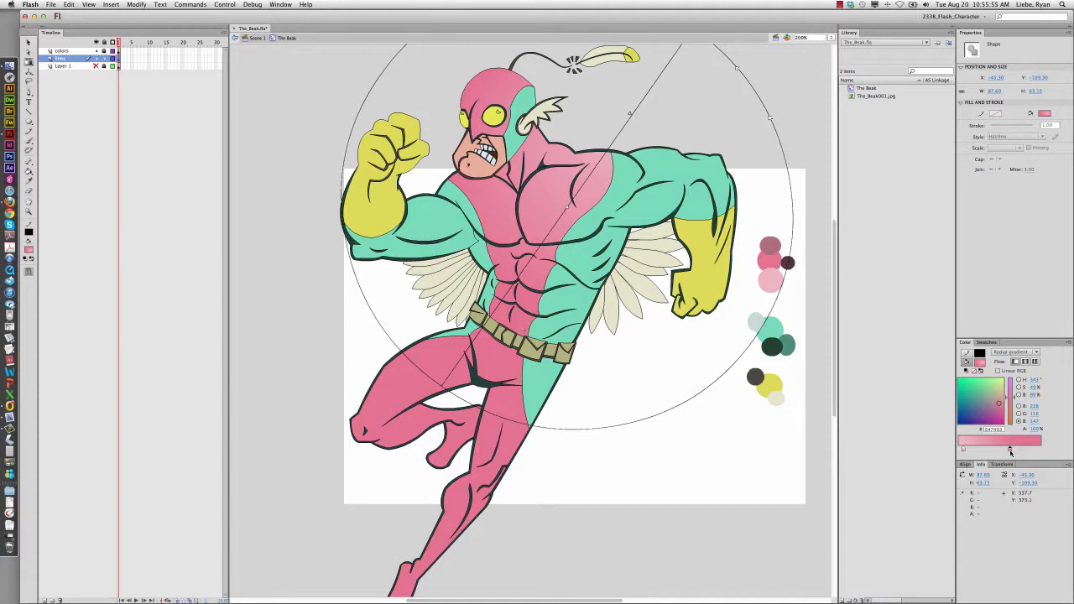
left_click_drag(1011, 452, 1008, 452)
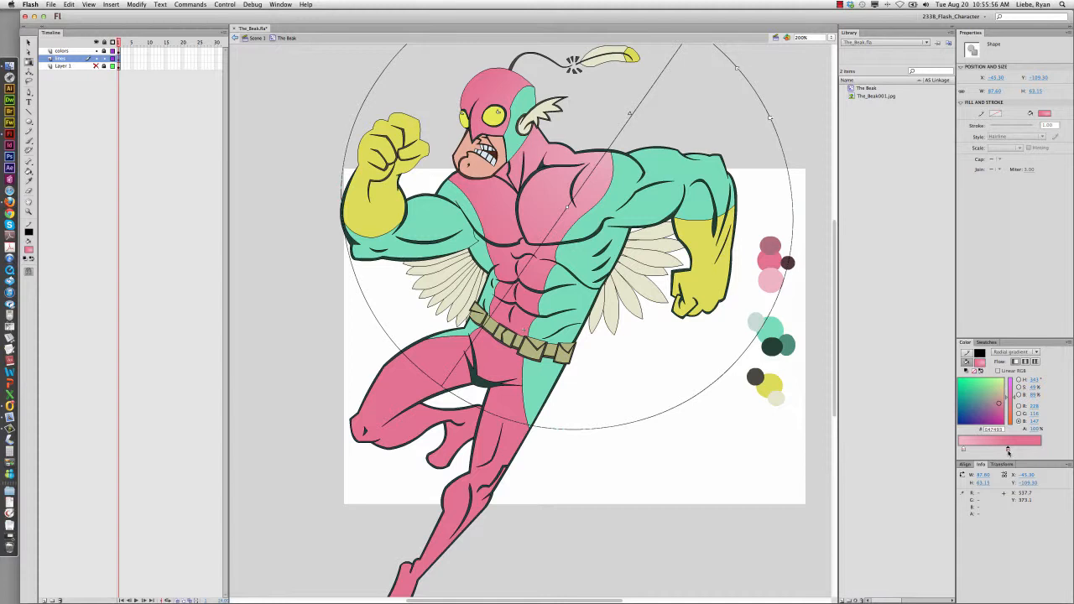
left_click(1019, 395)
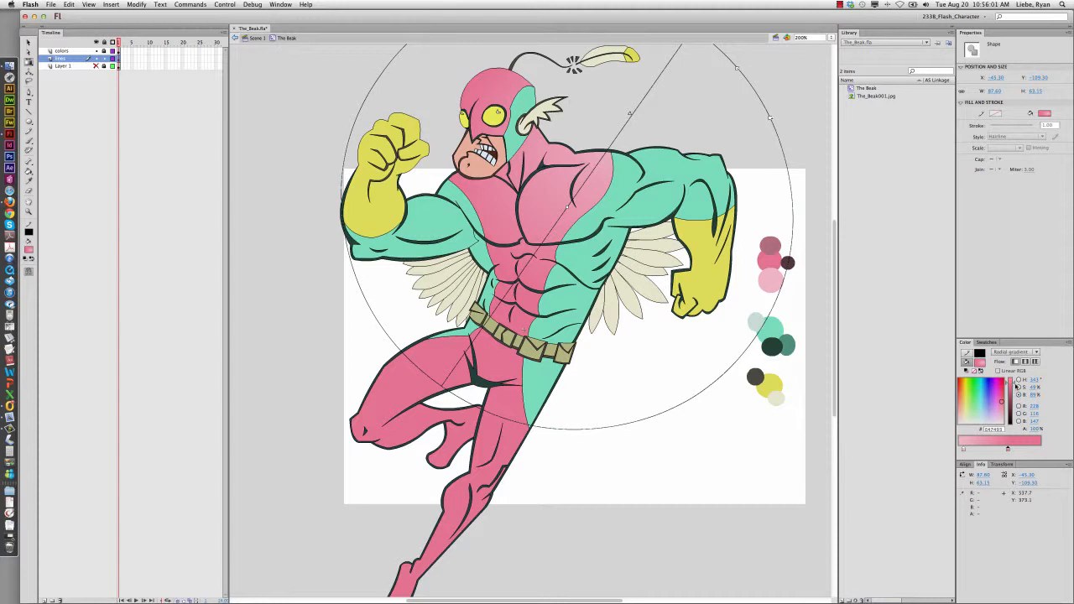
left_click(749, 461)
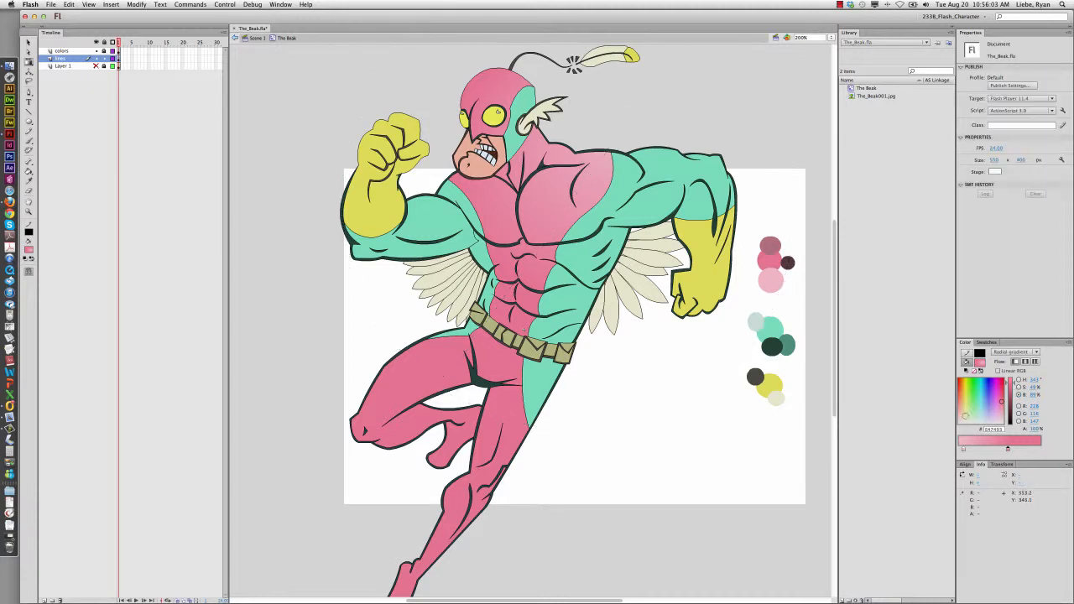
left_click_drag(1013, 383, 1012, 397)
key("k")
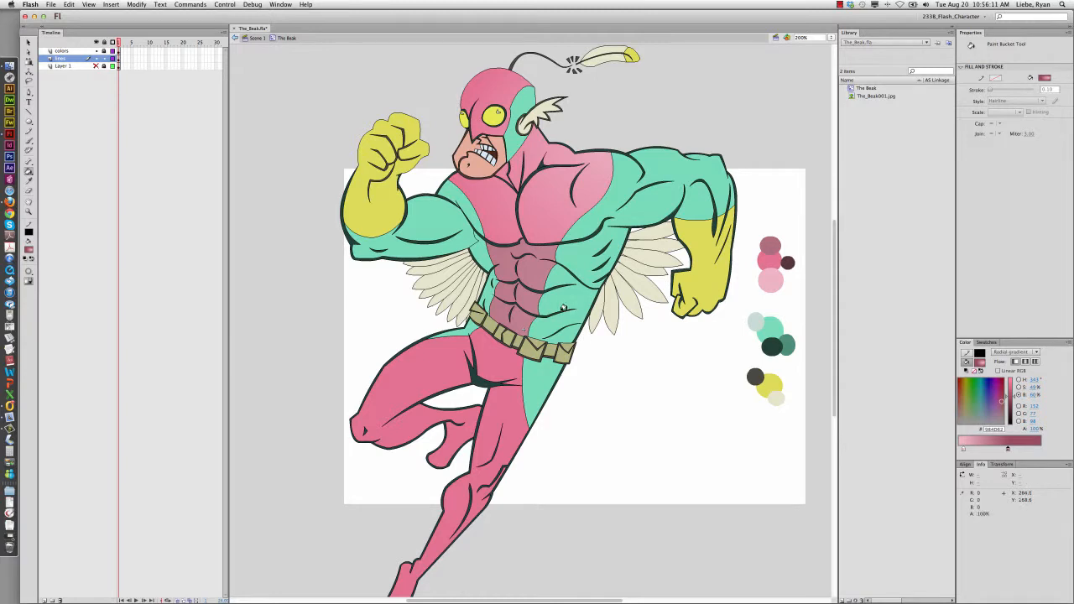
Reset the gradient on the upper abdomen by switching its fill to a linear gradient and back to a radial gradient.
key("v")
left_click(535, 277)
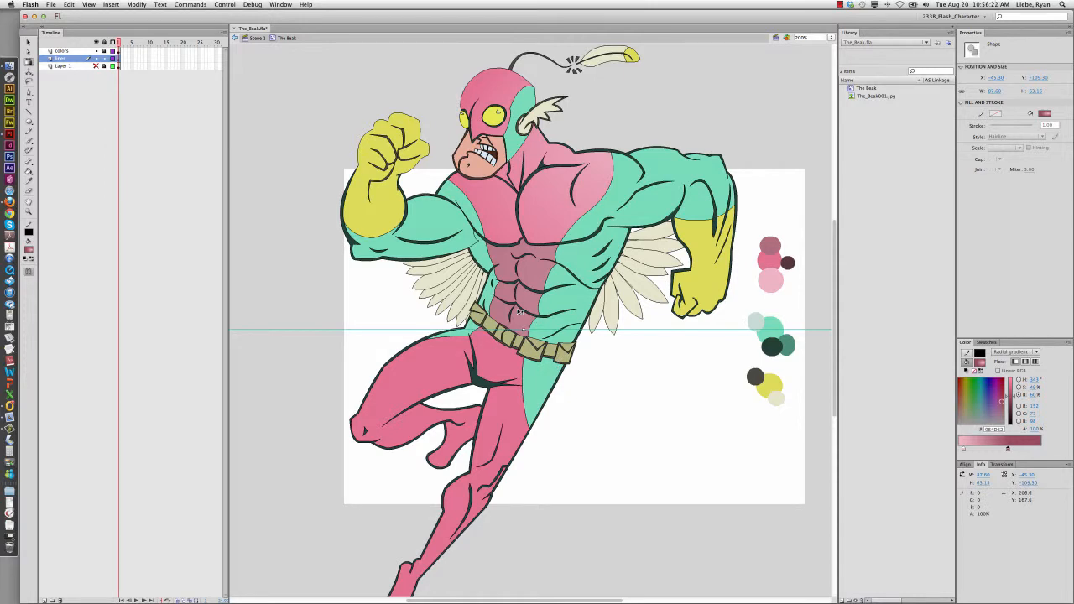
left_click(1022, 354)
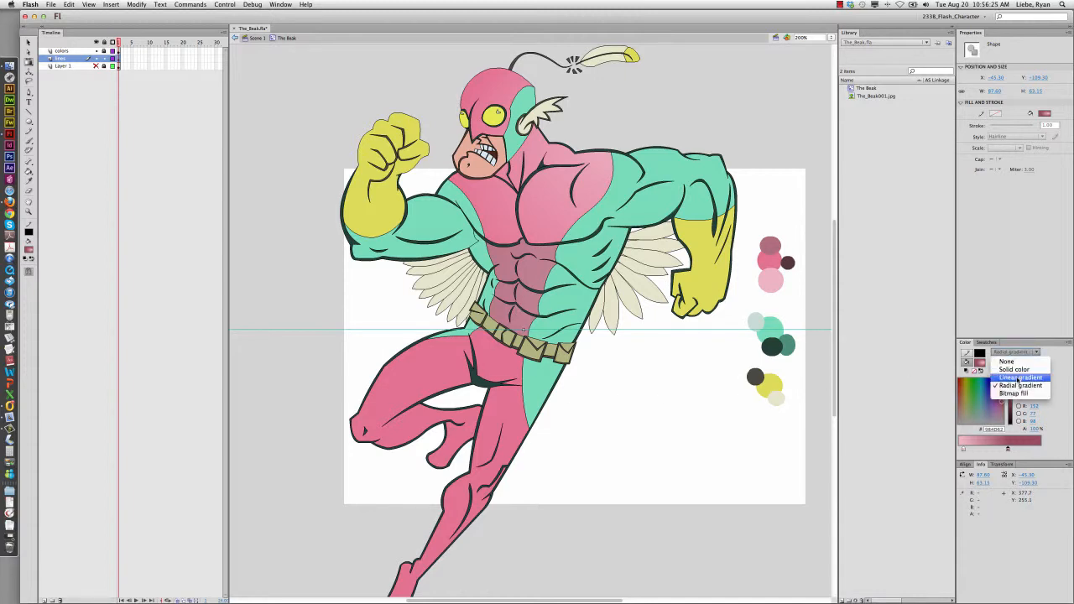
left_click(1020, 378)
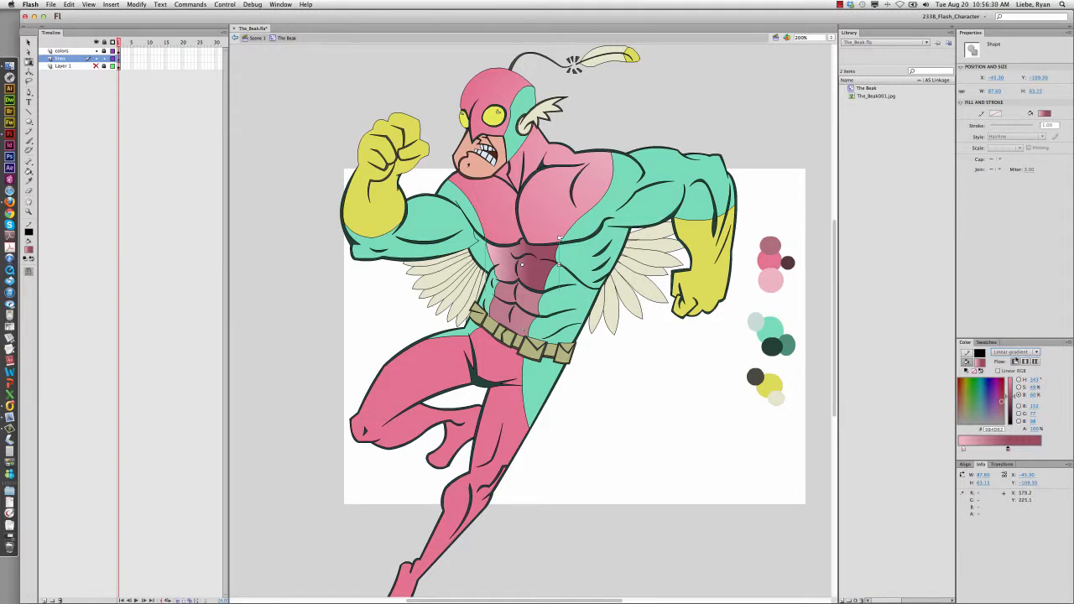
left_click(1013, 352)
left_click(1015, 386)
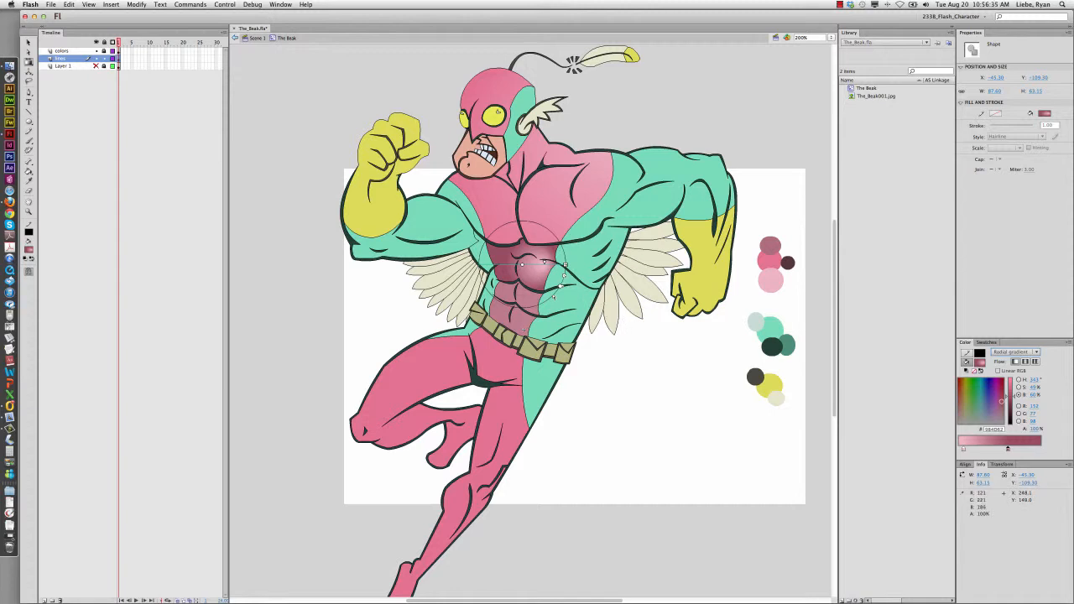
Enlarge the upper abdomen's gradient, rotate it diagonally and shift its centre down, and fill the rest of the abdomen with it.
left_click_drag(565, 275, 608, 286)
left_click_drag(522, 265, 516, 282)
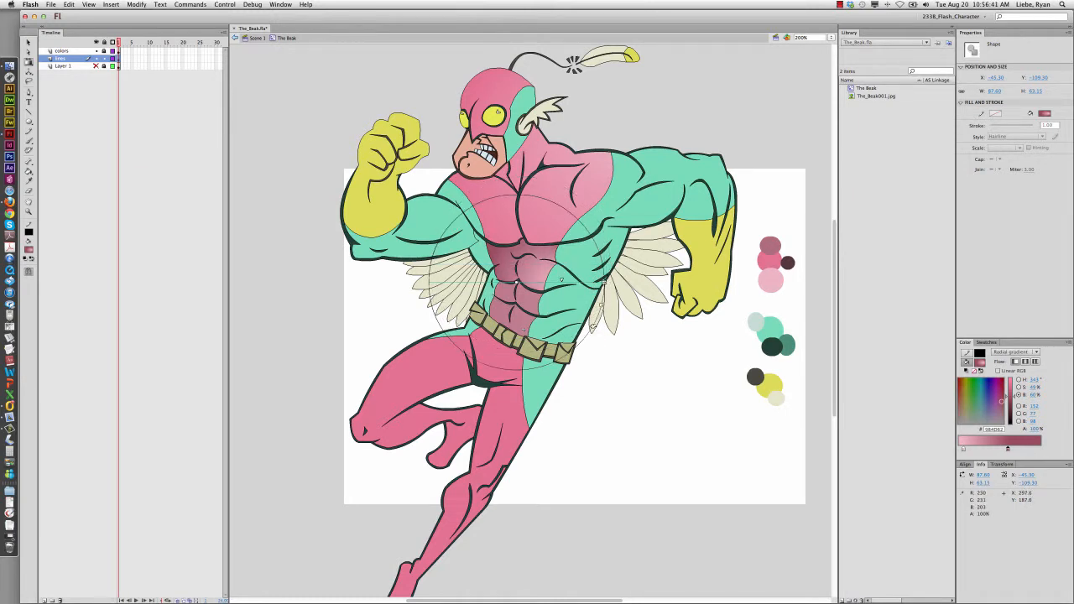
left_click_drag(594, 327, 623, 286)
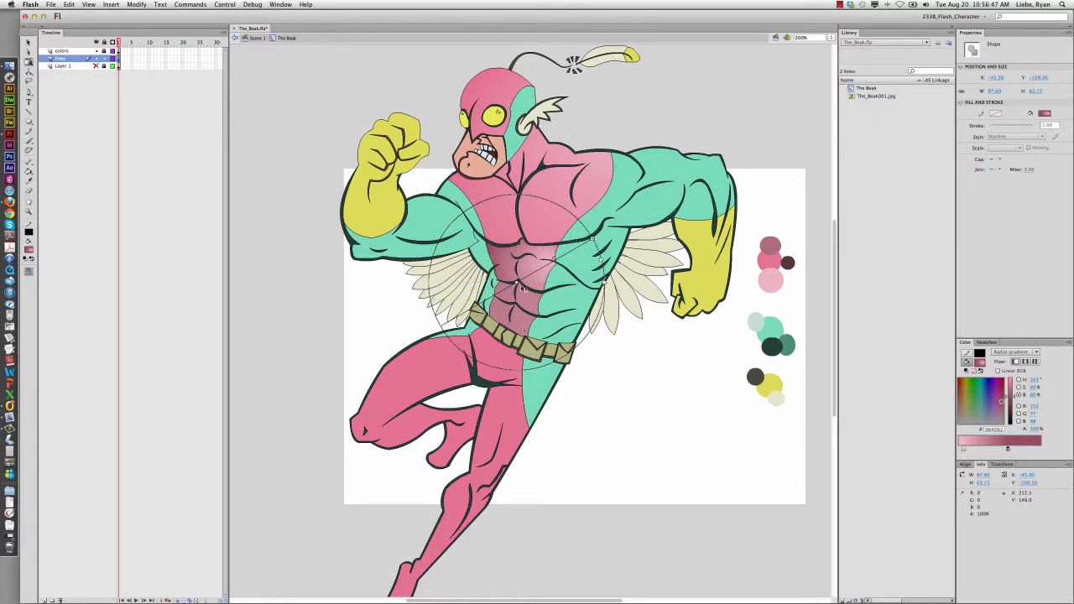
left_click_drag(516, 282, 510, 291)
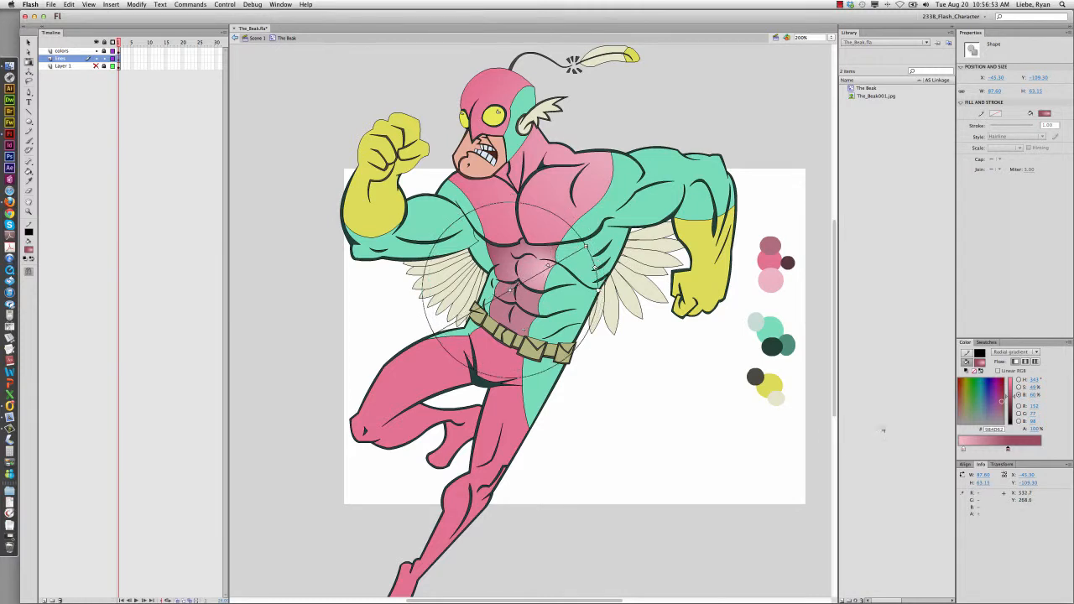
left_click(647, 448)
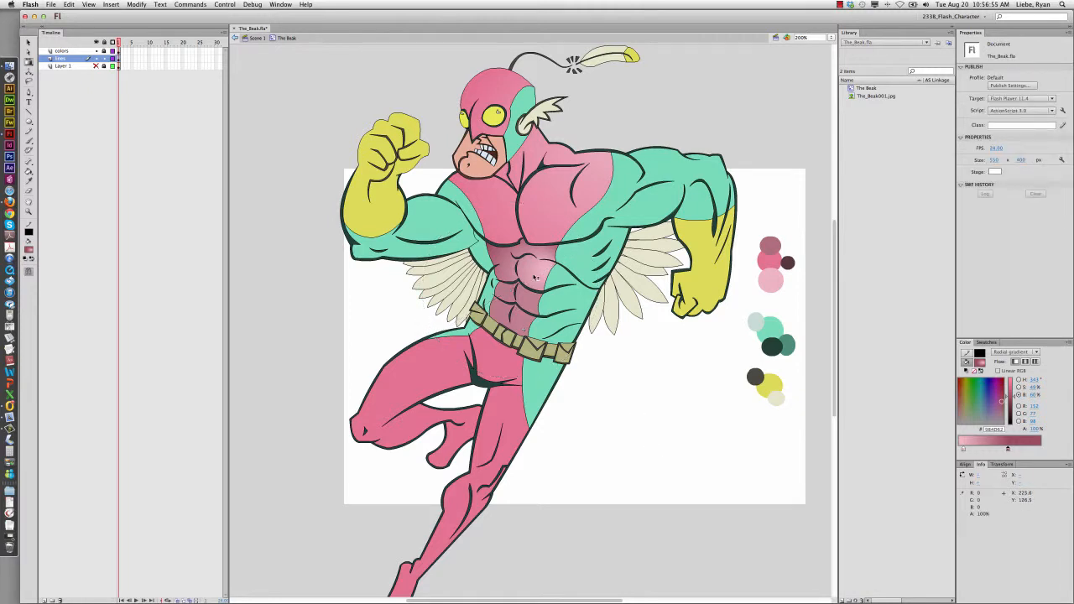
key("k")
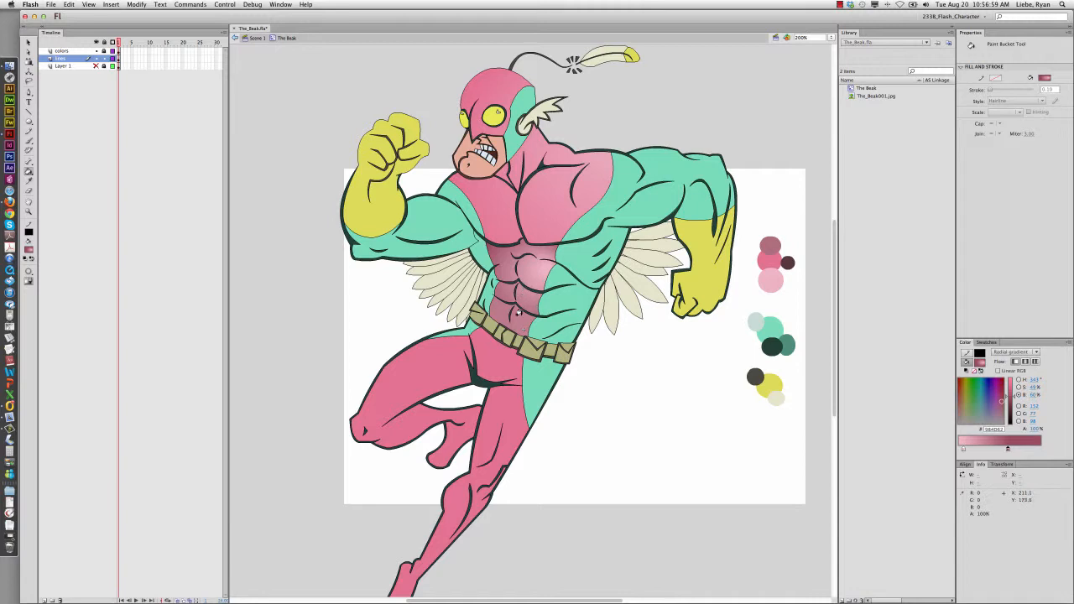
left_click(521, 314)
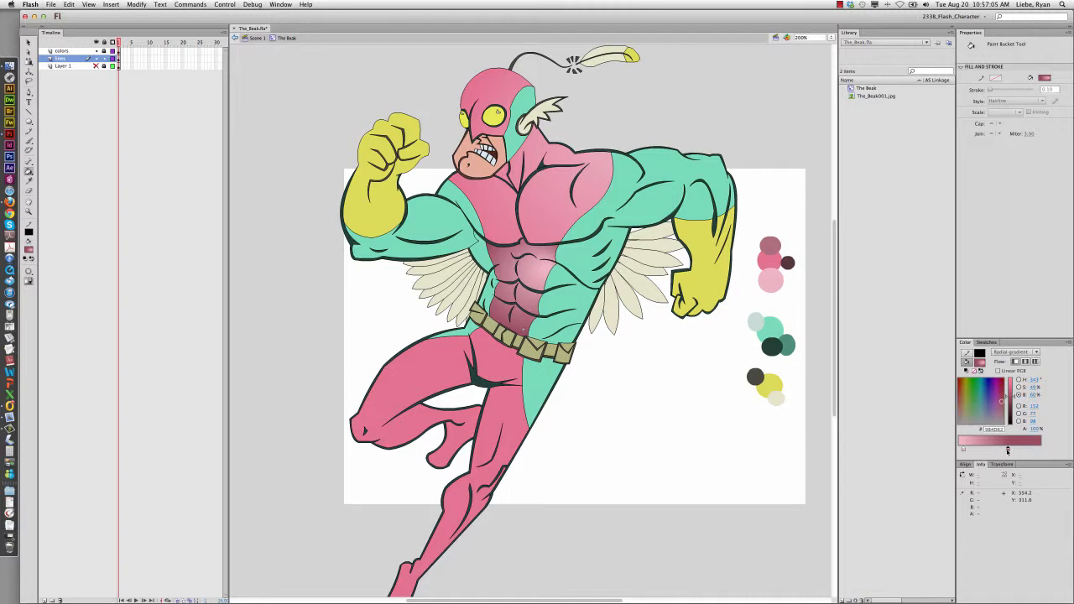
left_click_drag(1009, 450, 1024, 451)
key("f")
left_click(531, 309)
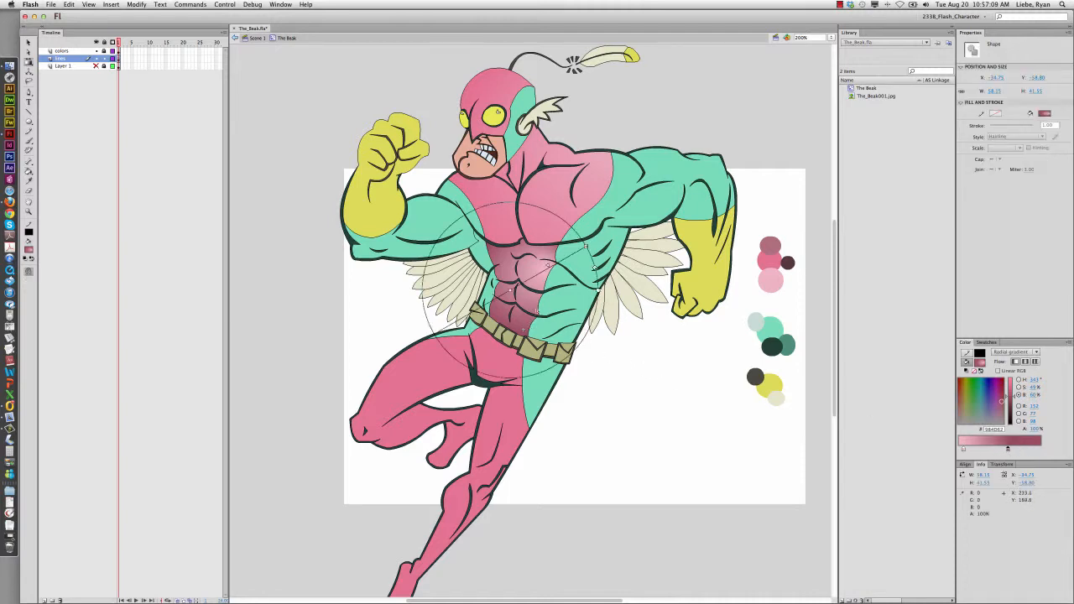
left_click_drag(1008, 451, 1026, 451)
left_click(1009, 451)
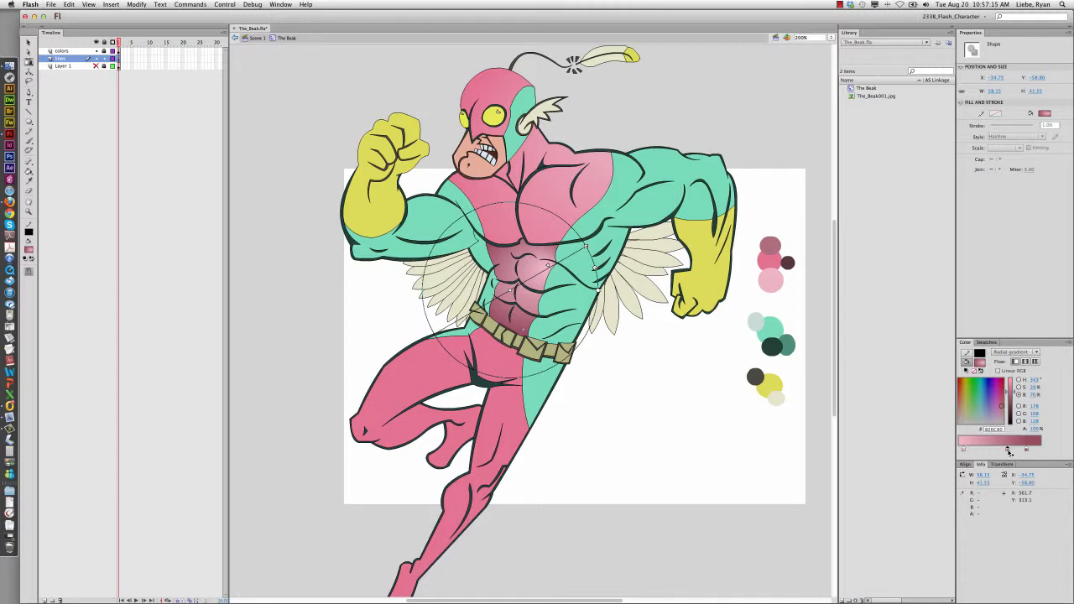
left_click(995, 451)
left_click(980, 451)
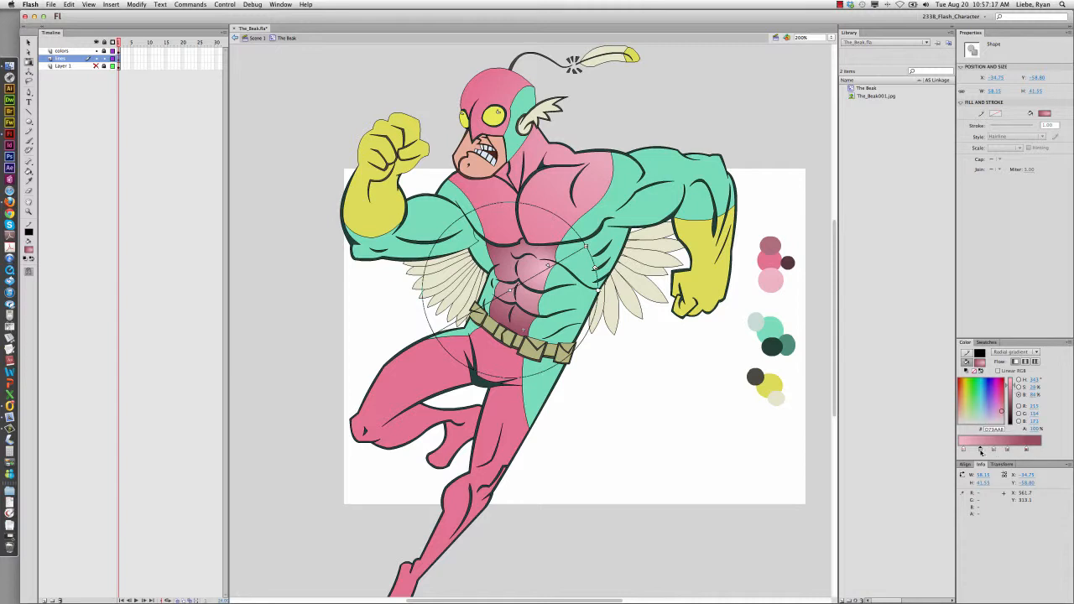
key("super+z")
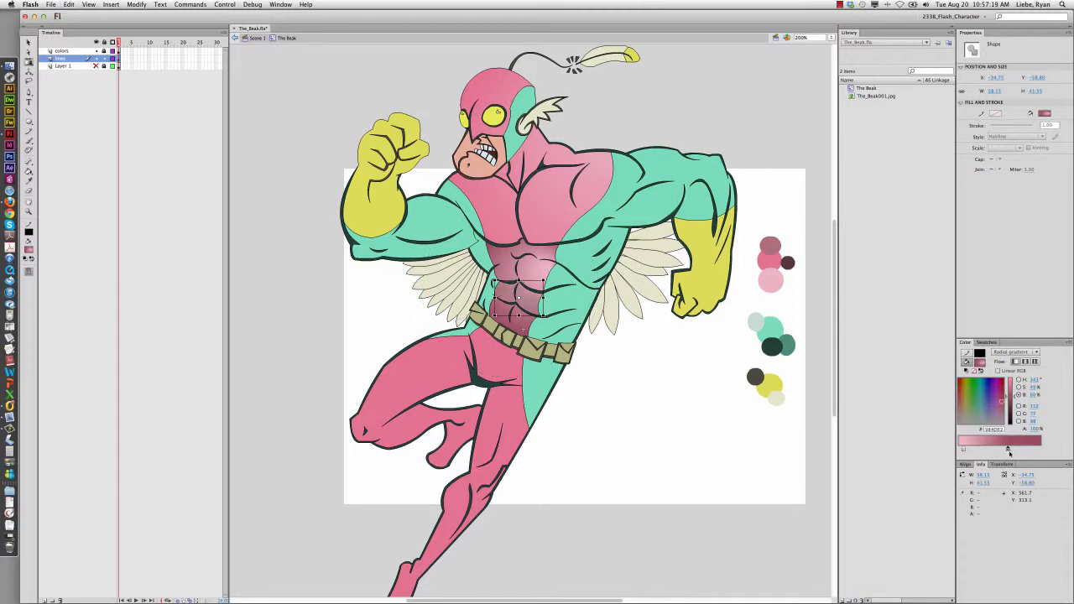
Add a middle stop in the medium pink swatch colour to the middle abdomen's gradient and move the dark stop to the far end.
left_click_drag(1008, 451, 1026, 450)
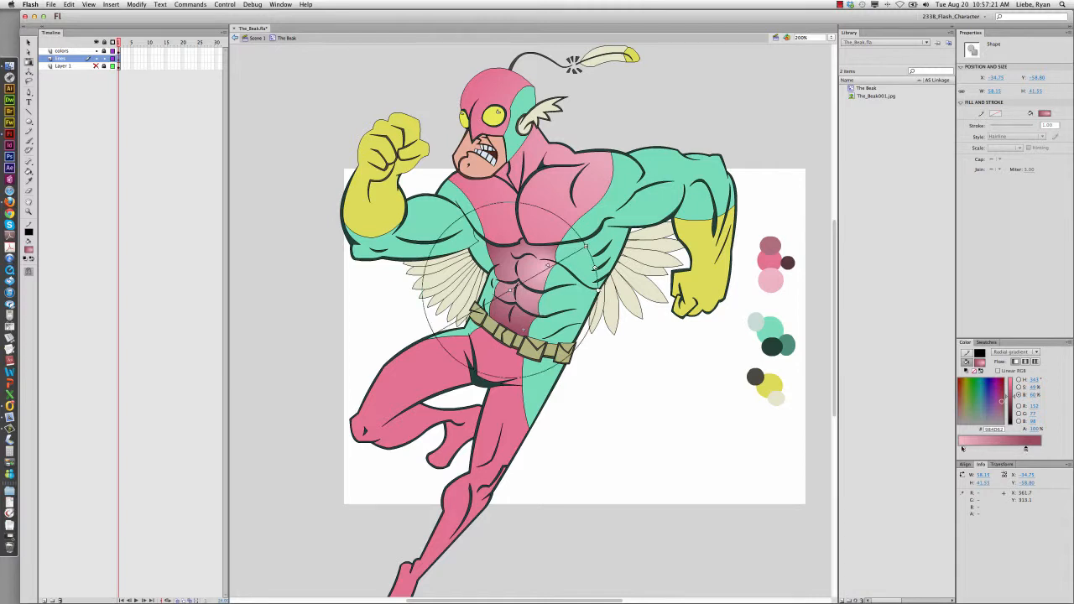
left_click(1004, 450)
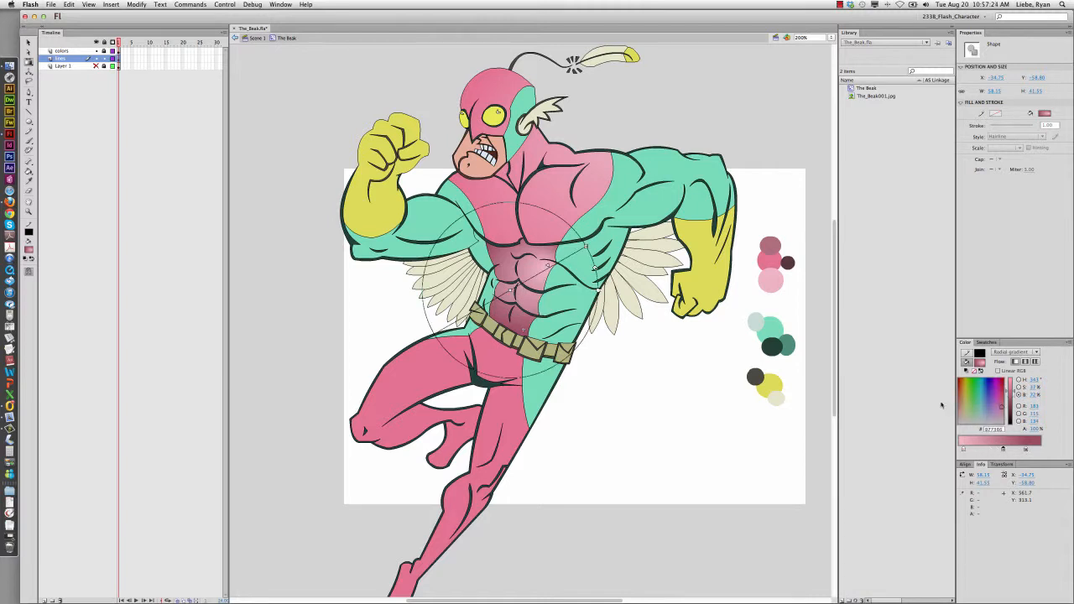
left_click(1004, 450)
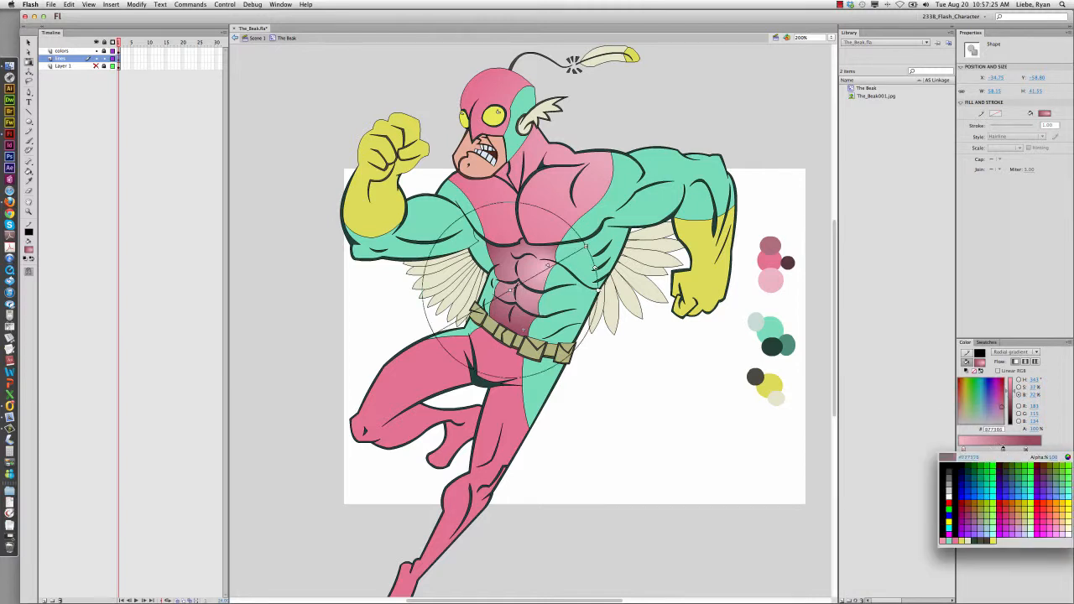
left_click(773, 261)
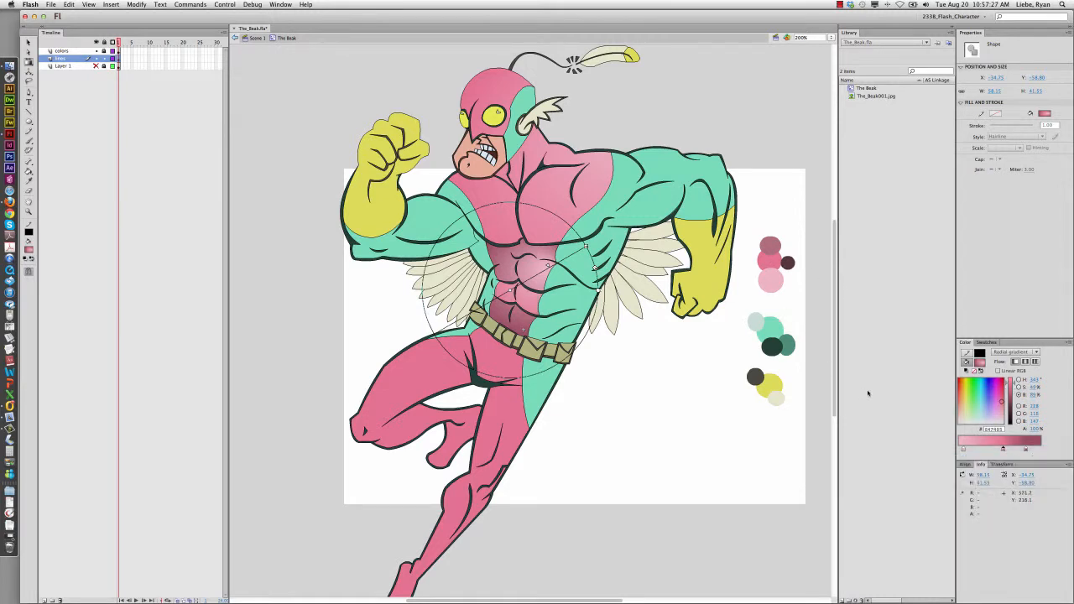
left_click_drag(1026, 451, 1039, 452)
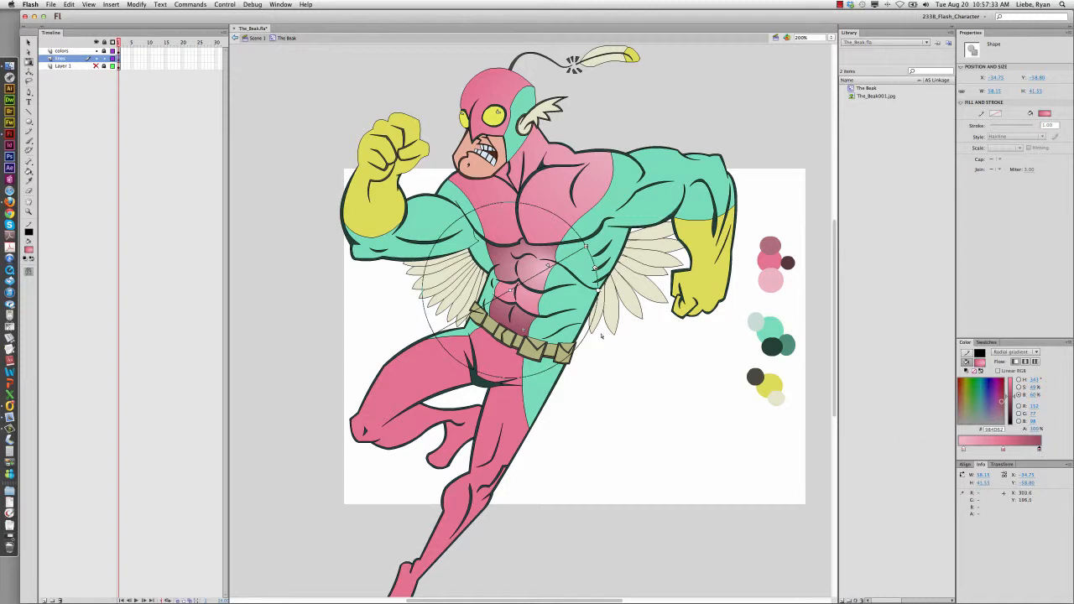
Fill the upper, middle and lower abdomen sections with the three-stop pink gradient using the Paint Bucket tool.
key("k")
left_click(537, 264)
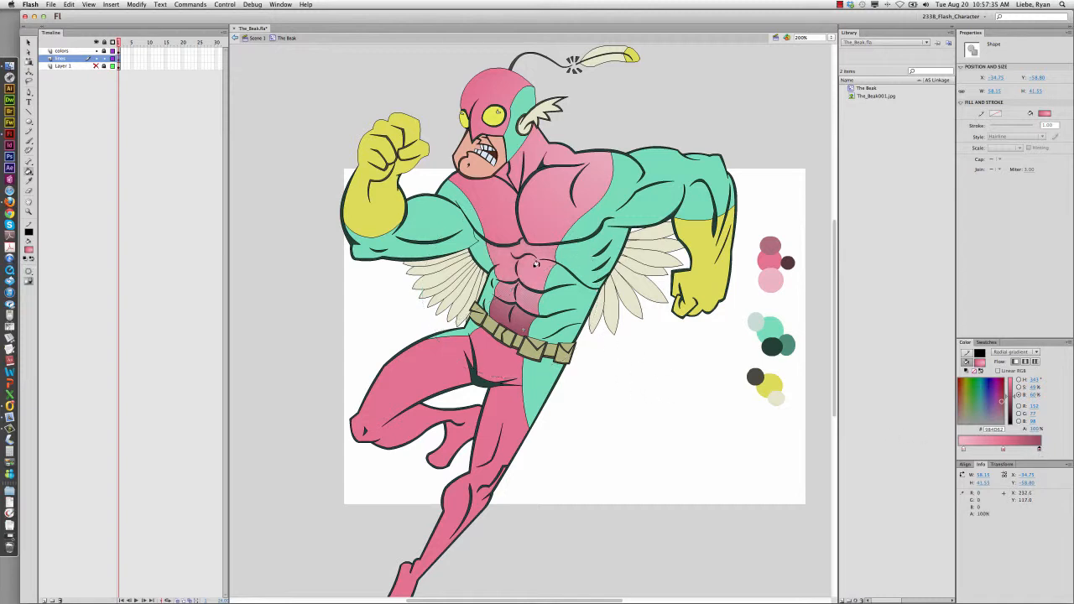
left_click(528, 294)
left_click(524, 312)
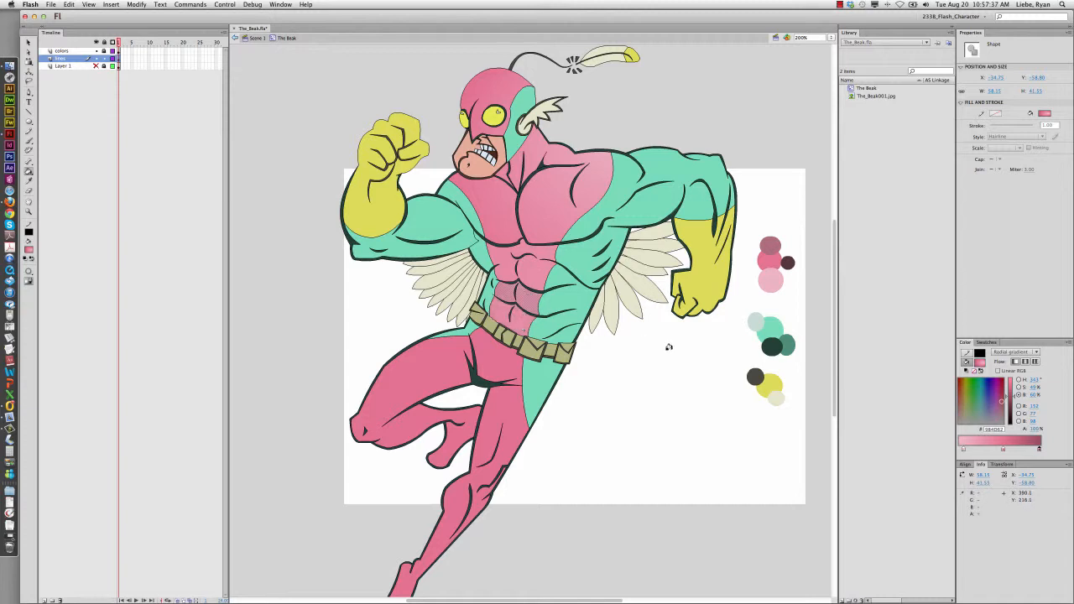
Reset the middle abdomen's gradient handles by changing its fill to a linear gradient and back to a radial gradient.
key("f")
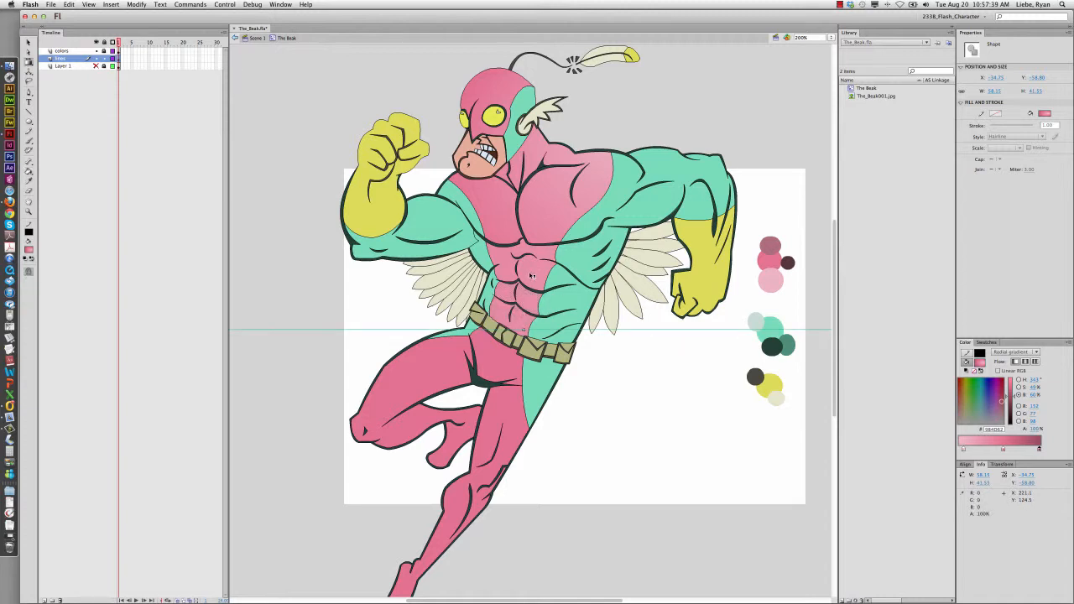
left_click(1013, 352)
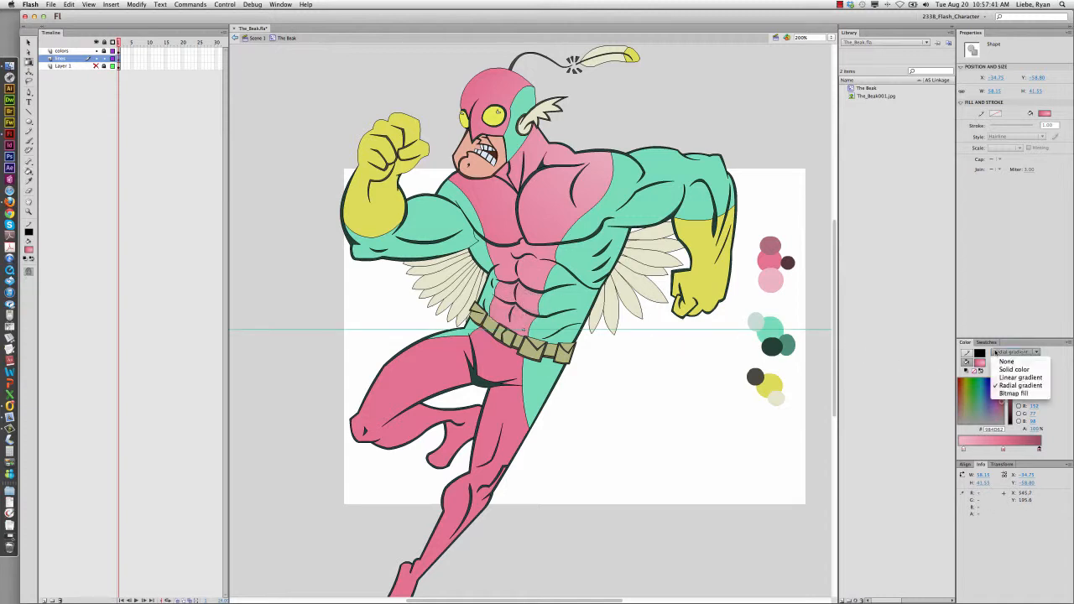
left_click(1019, 378)
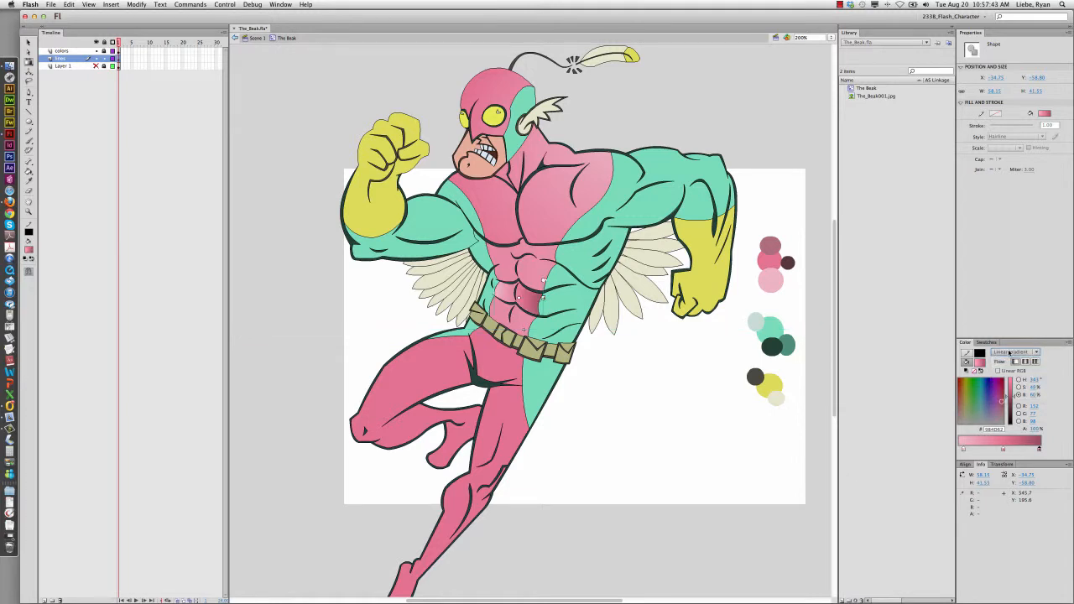
left_click(1009, 352)
left_click(1019, 386)
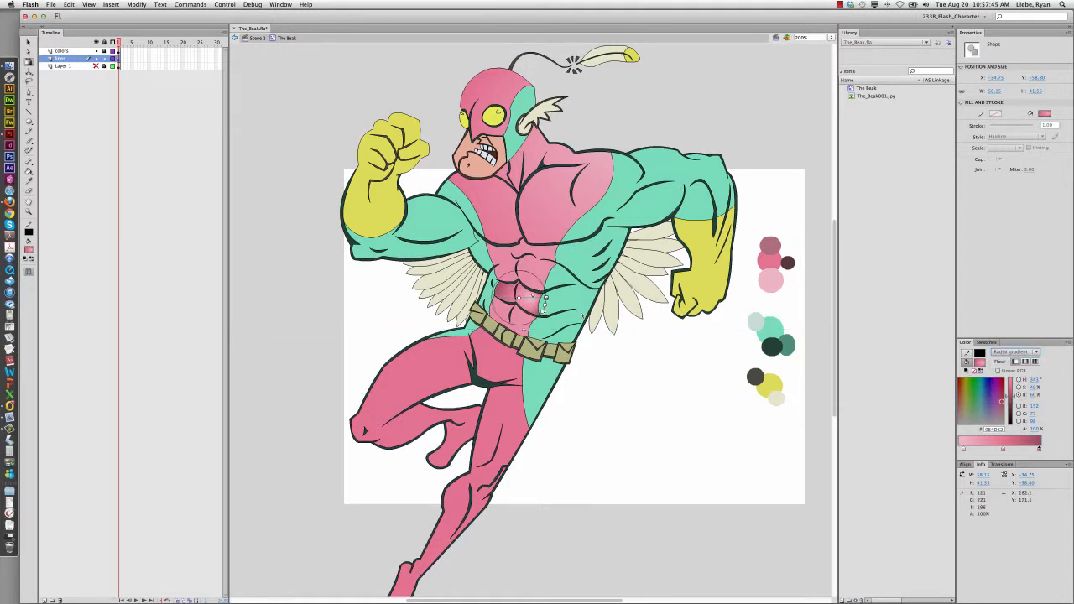
Fill the upper and lower abdomen with the reset three-stop gradient and select the abdomen's fill for gradient transformation.
left_click(521, 297)
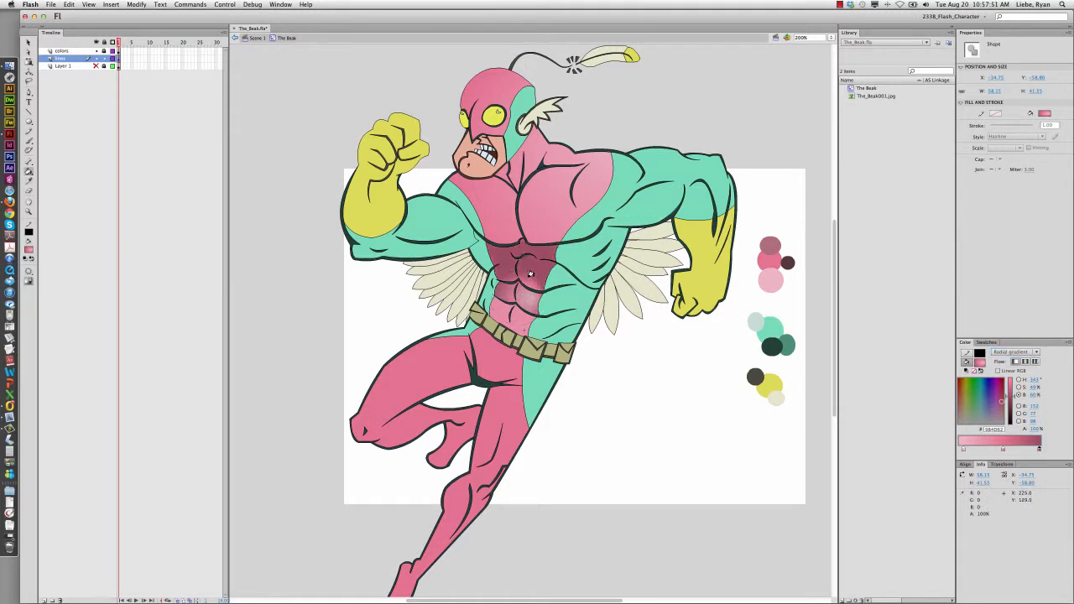
left_click(532, 278)
left_click(524, 316)
key("f")
left_click(529, 303)
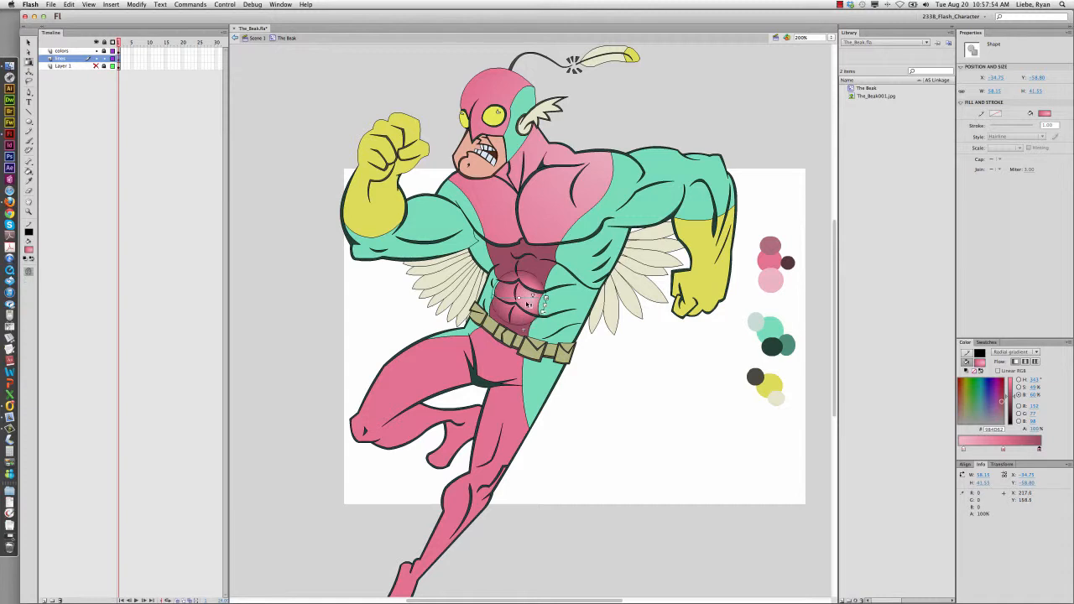
Enlarge the abdomen's radial gradient, rotate it diagonally and shift it slightly upward so its highlight sits on the upper abdominal muscle.
left_click_drag(546, 306, 586, 316)
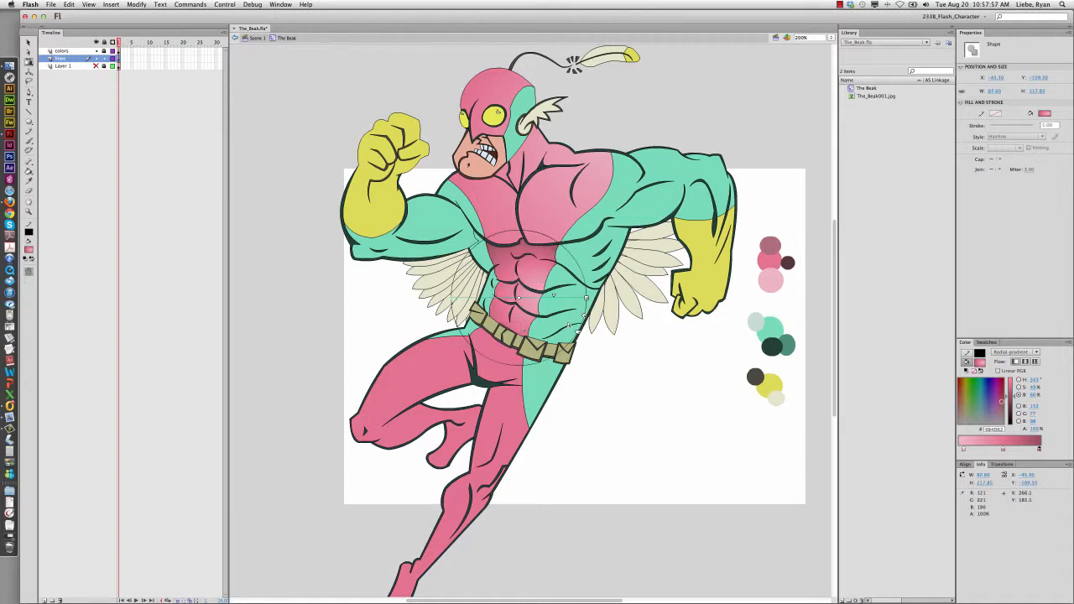
left_click_drag(585, 316, 565, 270)
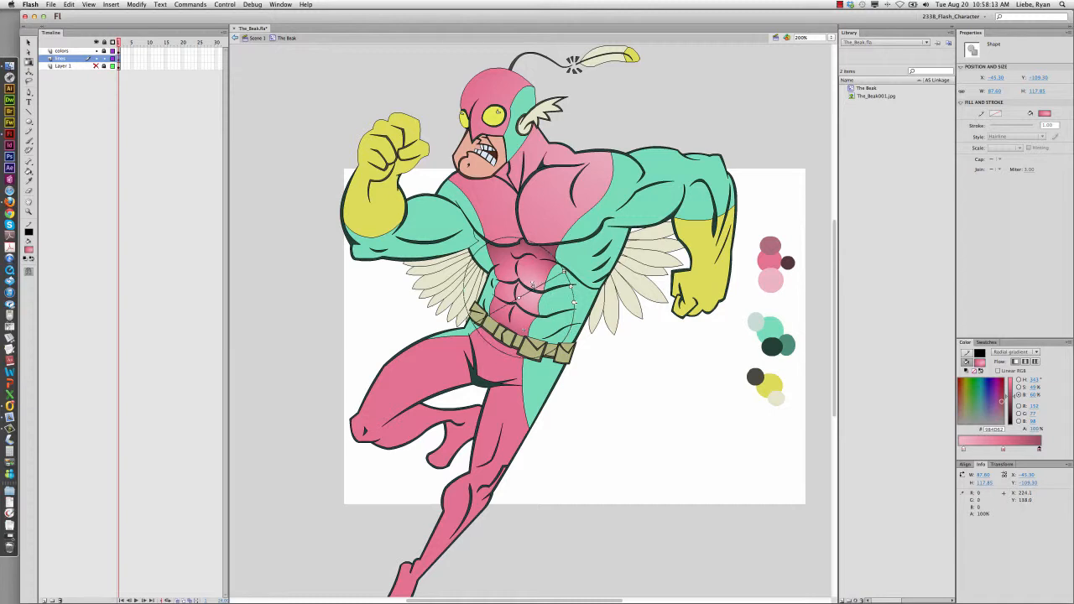
left_click_drag(533, 286, 537, 273)
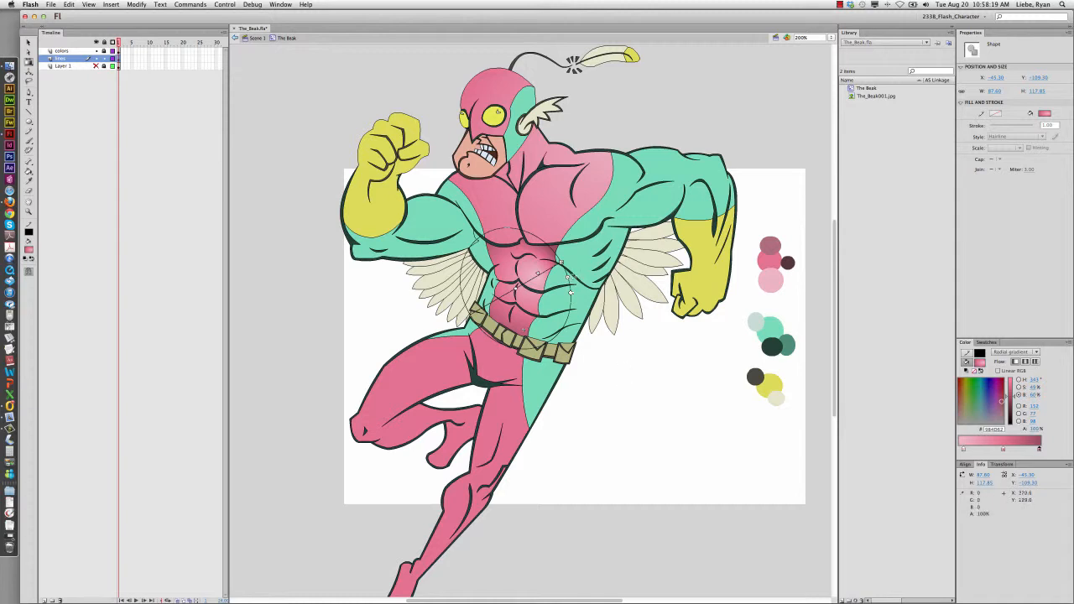
left_click_drag(570, 277, 585, 274)
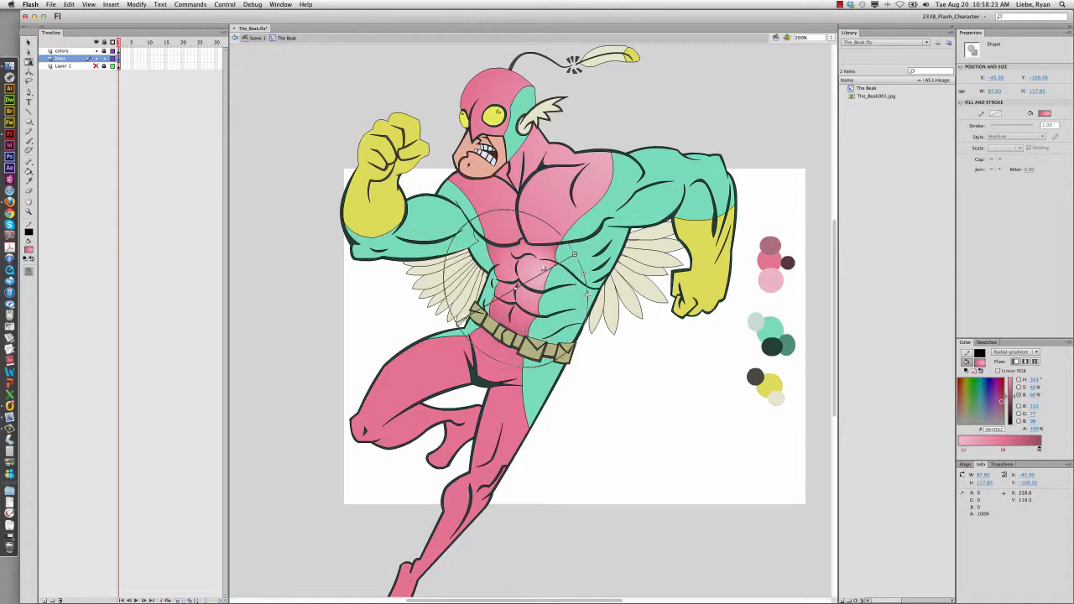
left_click(635, 381)
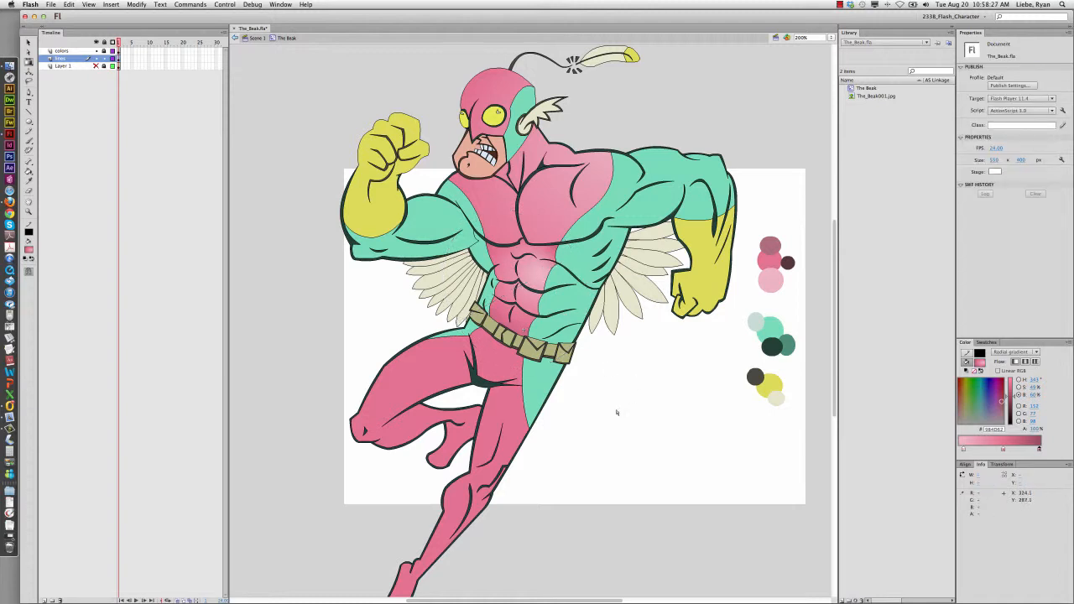
Reduce the abdomen's gradient to two stops, with the pink stop moved near the start and its saturation lowered to 42%.
scroll(616, 411, "down", 4)
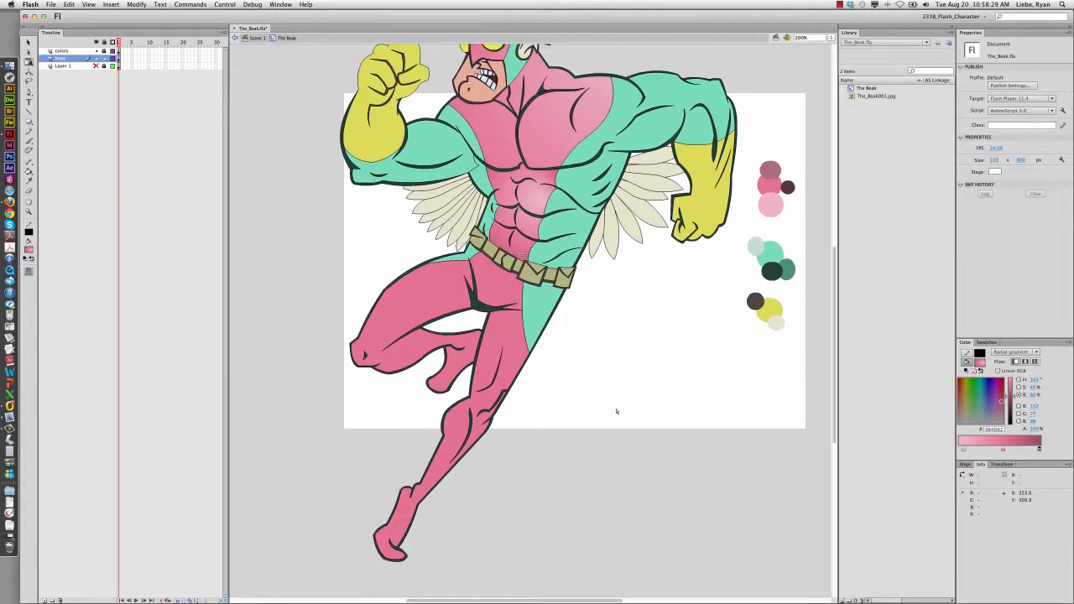
scroll(616, 411, "down", 1)
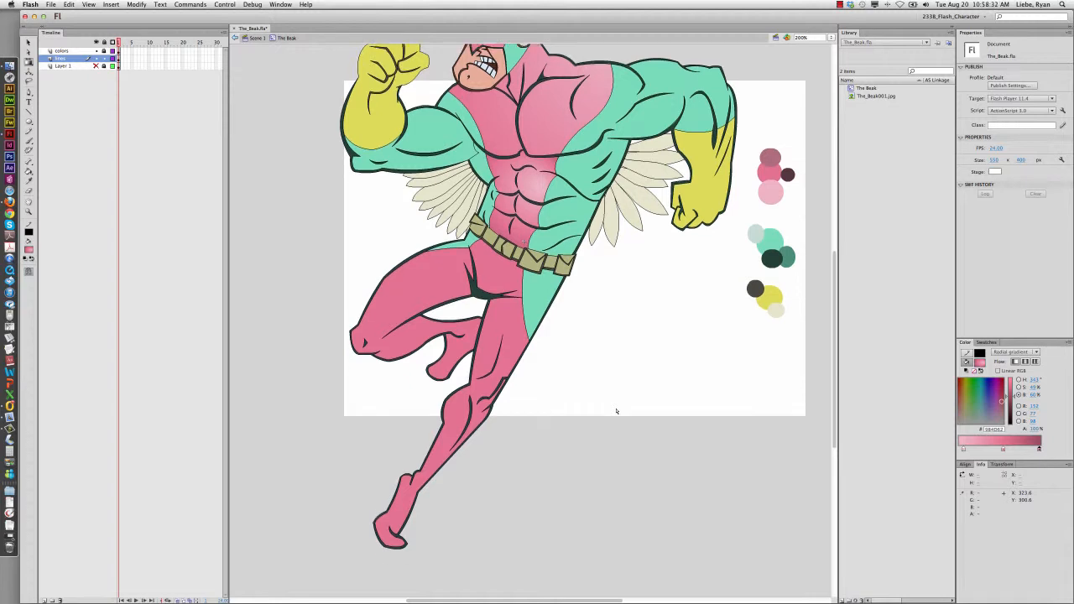
left_click(538, 186)
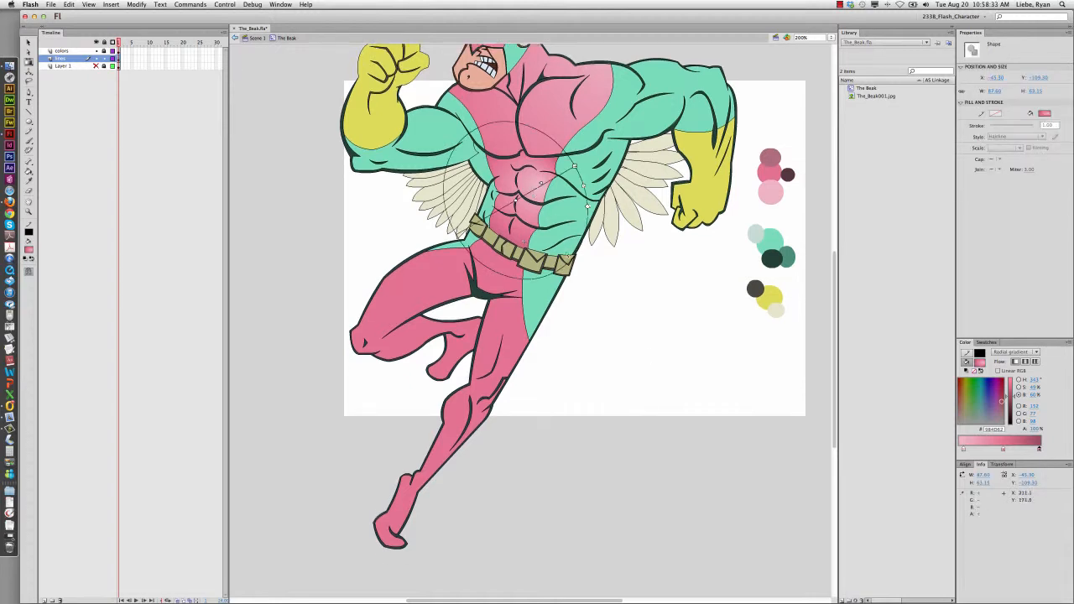
mouse_move(964, 450)
left_mouse_down()
mouse_move(967, 466)
mouse_move(974, 452)
left_mouse_up()
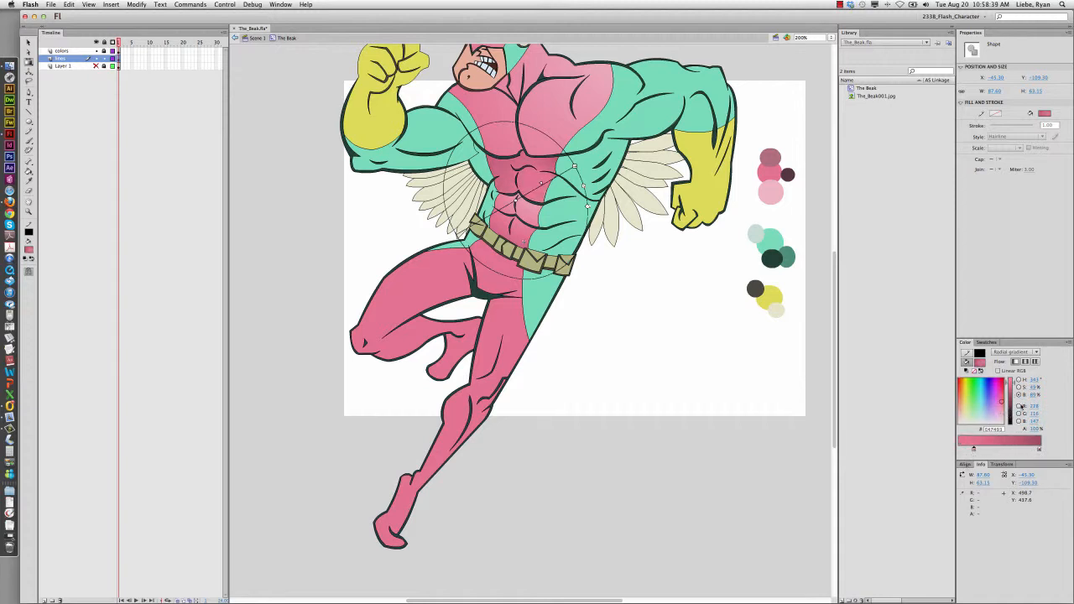
left_click(1019, 387)
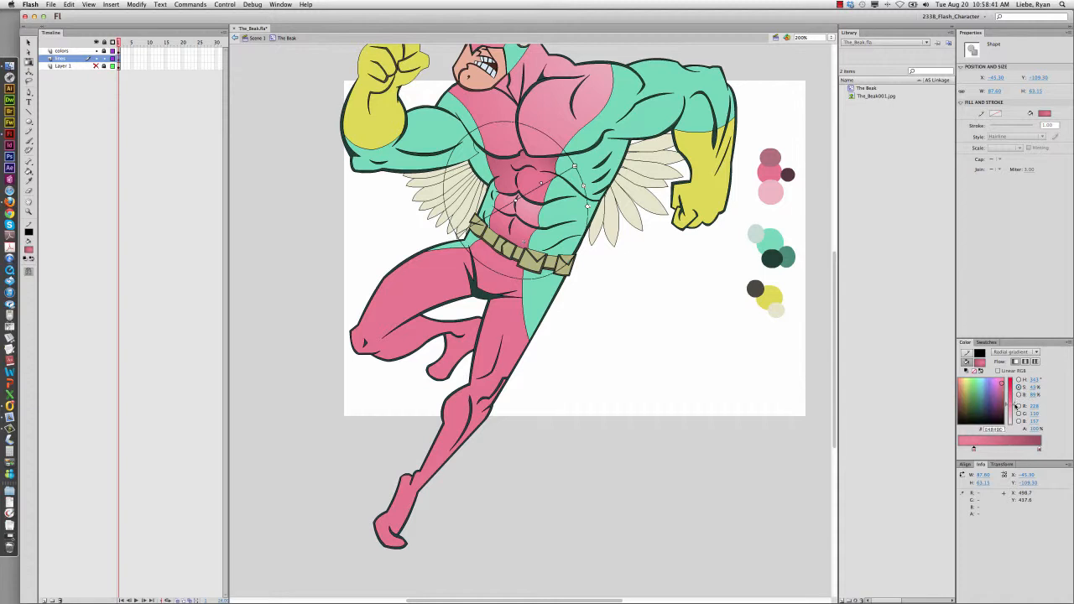
left_click_drag(1016, 406, 1016, 407)
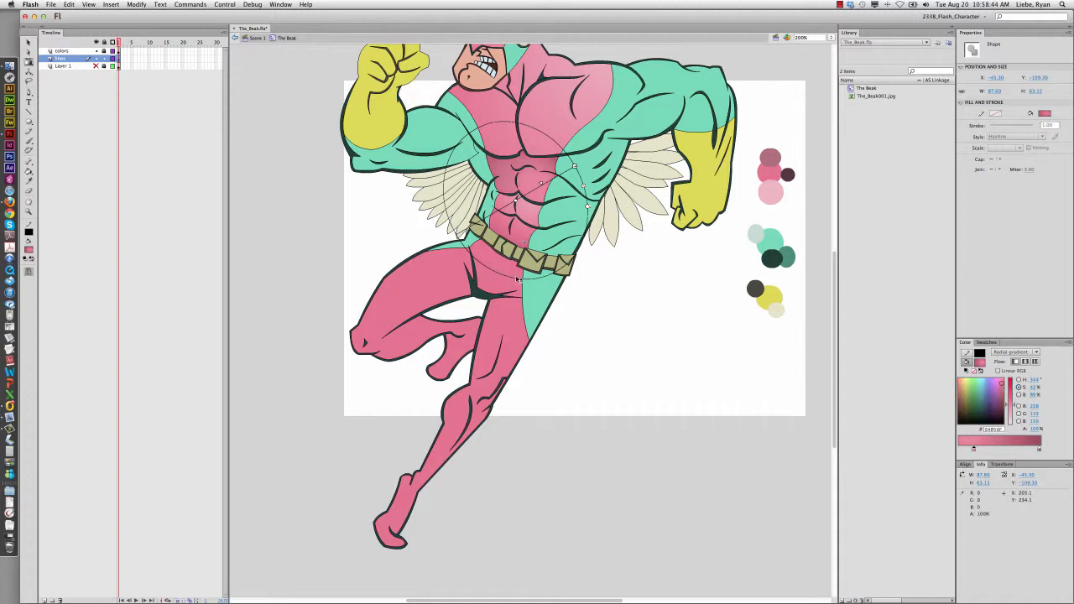
key("k")
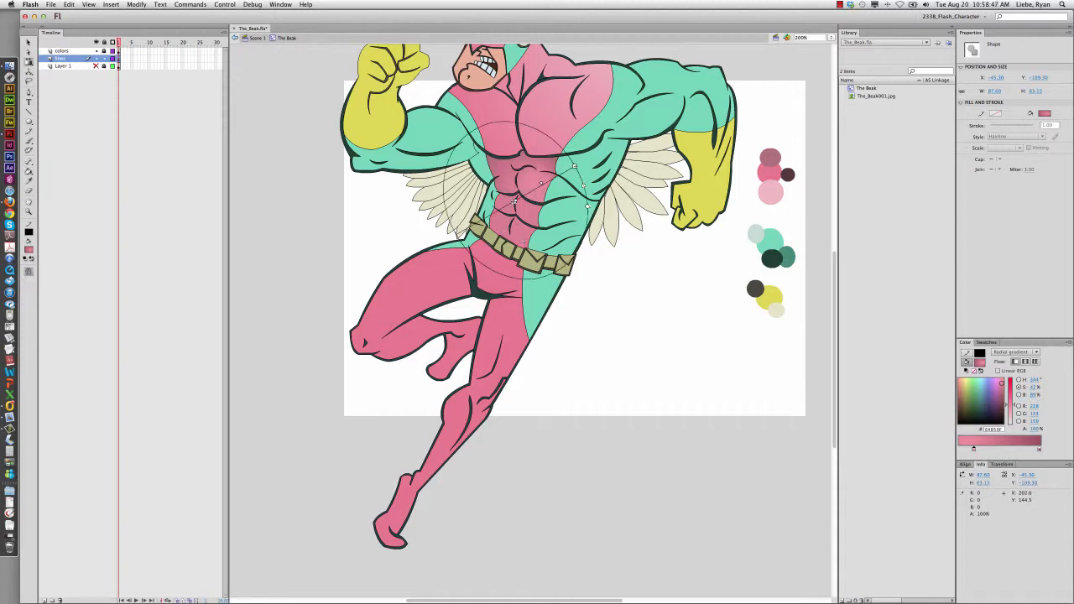
left_click(650, 313)
Add a dark pink stop at about 70% of the radial gradient and lower the end stop's brightness to 47%.
scroll(649, 313, "up", 5)
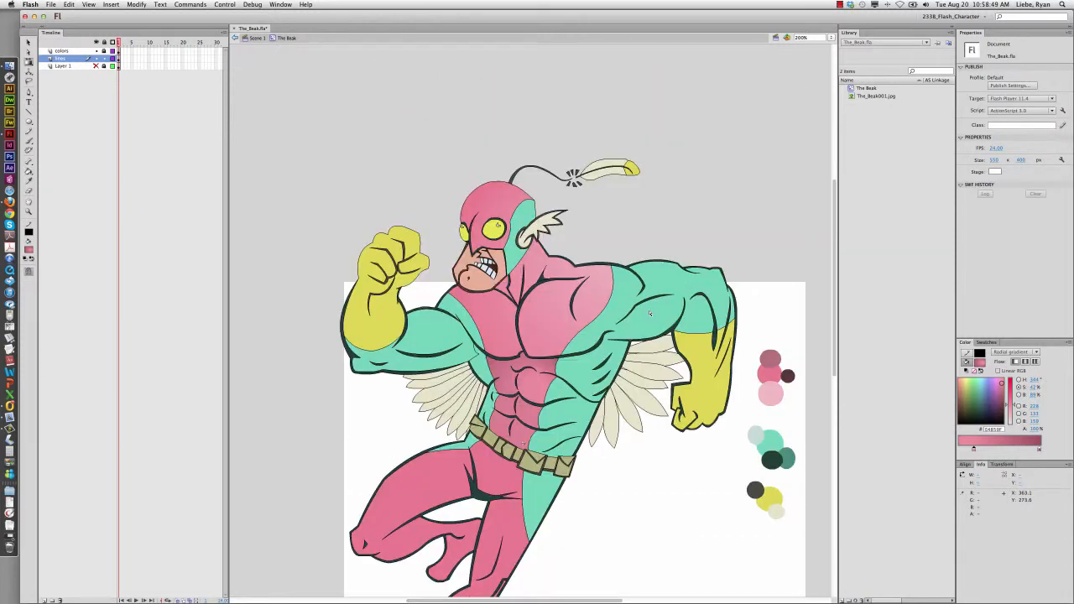
scroll(650, 313, "down", 3)
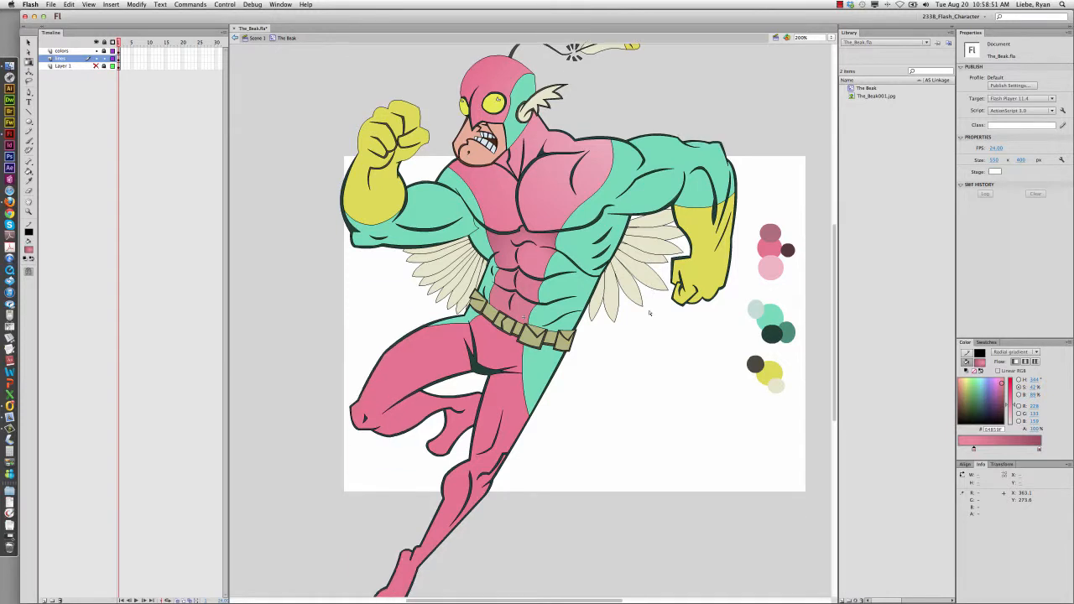
scroll(650, 313, "down", 2)
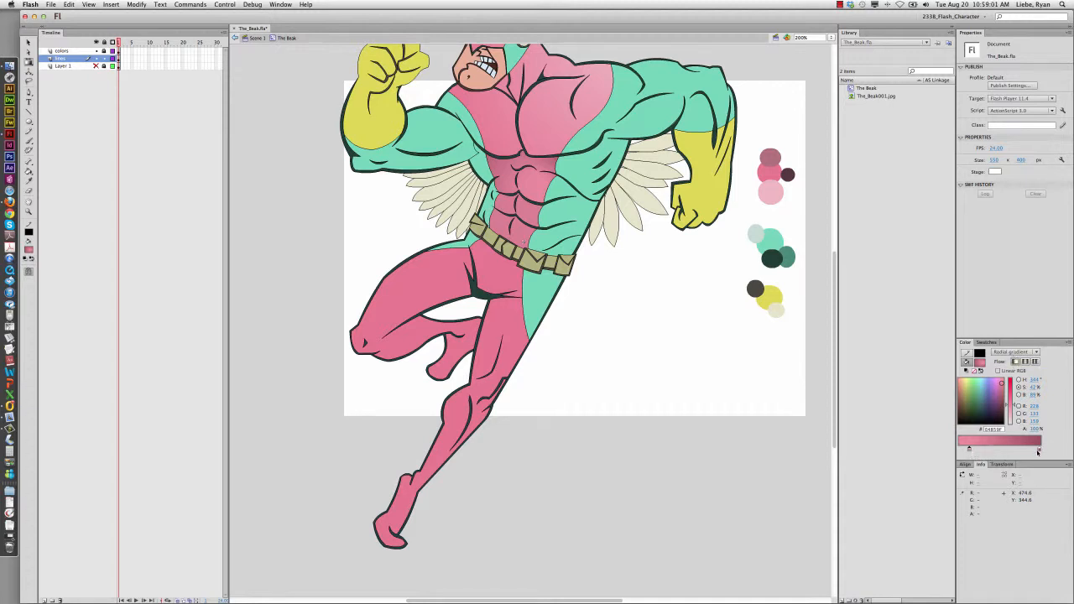
left_click(1017, 450)
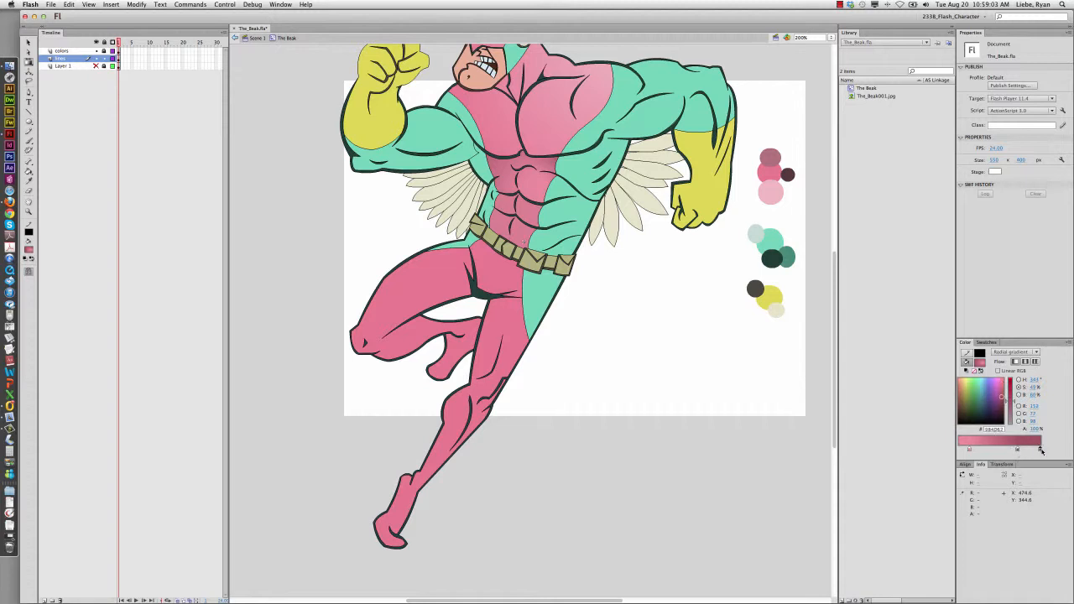
left_click(1019, 394)
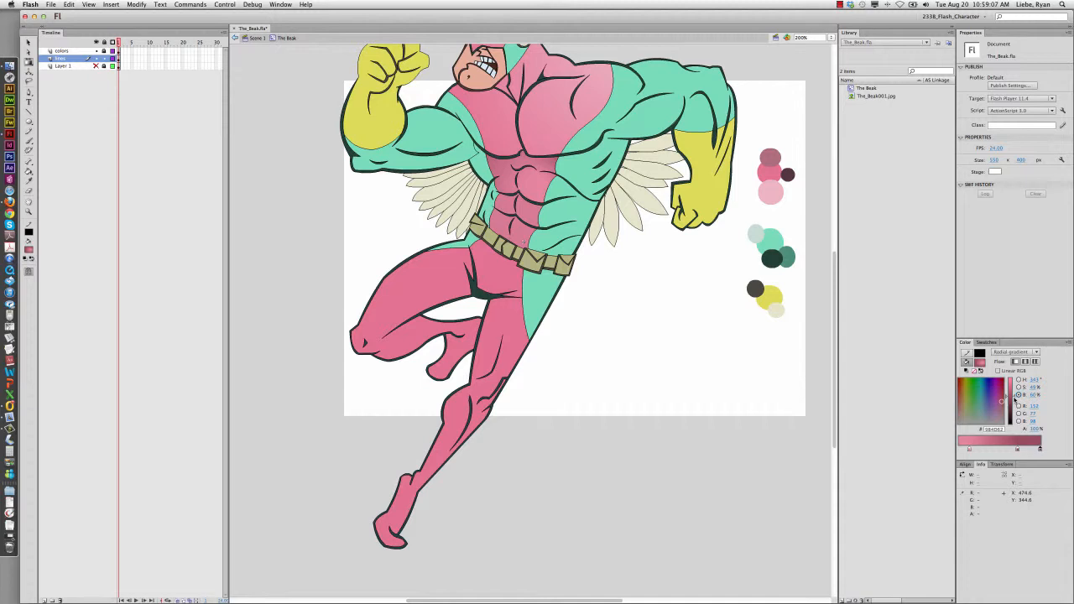
left_click_drag(1017, 399, 1015, 402)
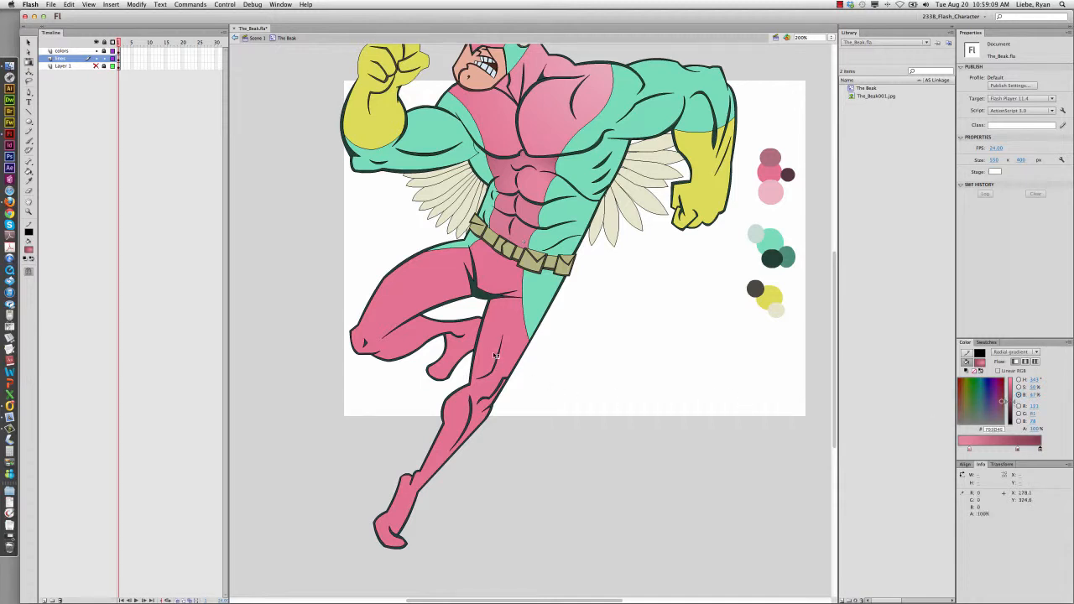
Fill both legs and the pelvis below the belt with the darker three-stop gradient using the Paint Bucket tool.
key("k")
left_click(494, 323)
left_click(430, 298)
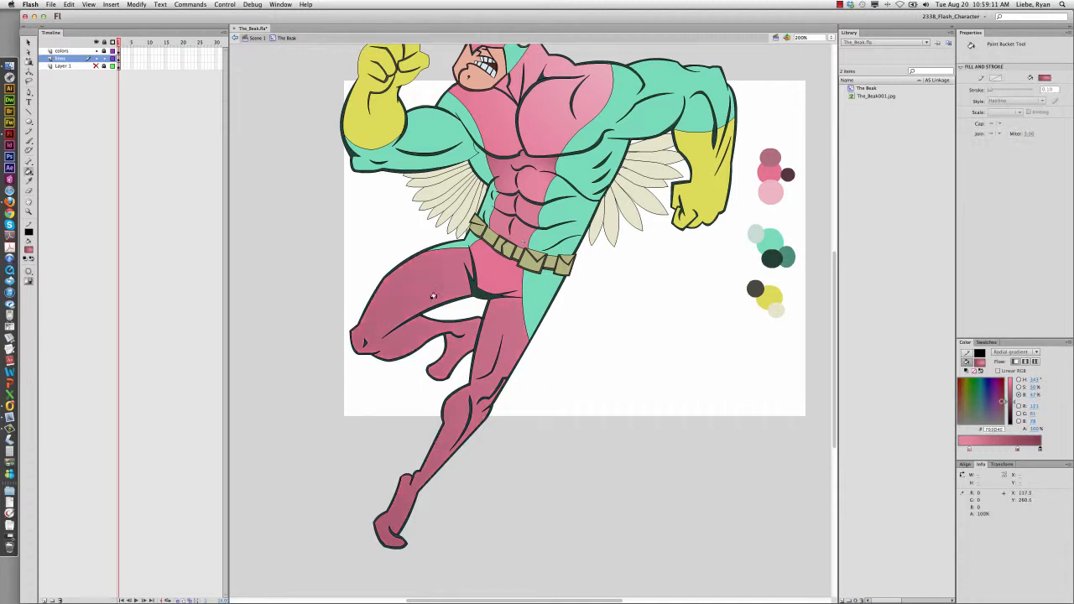
left_click(484, 282)
Reset the pelvis's gradient handles by changing its fill to a linear gradient and back to a radial gradient.
key("v")
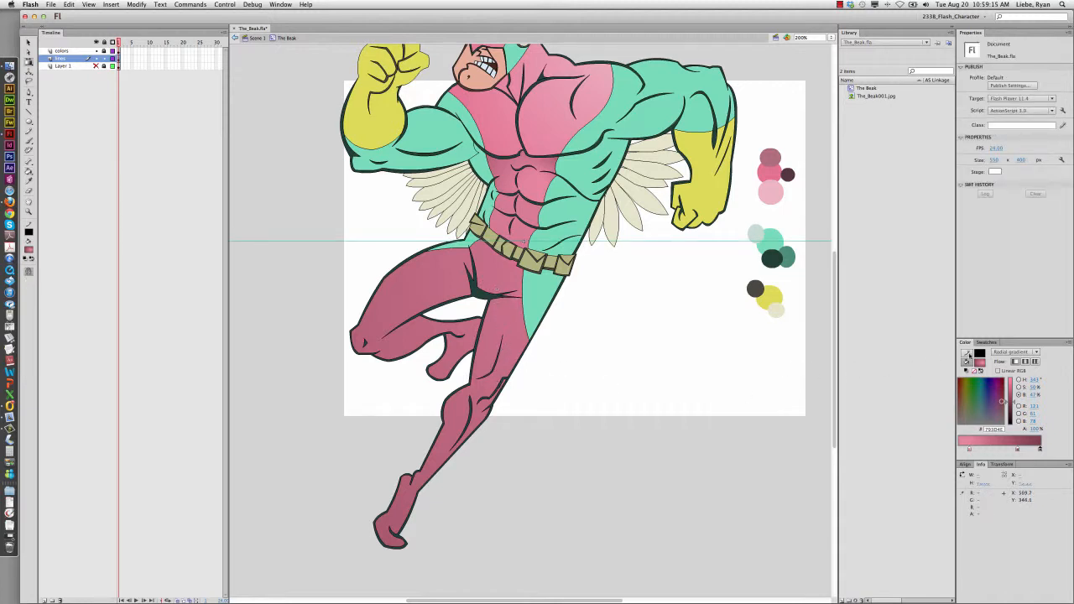
left_click(1014, 352)
left_click(1002, 379)
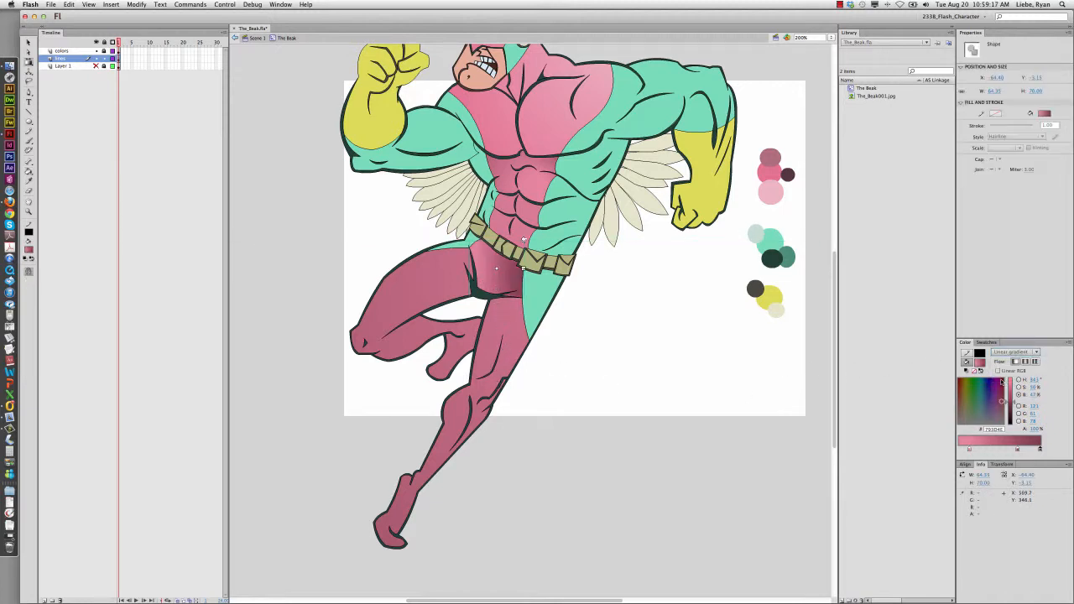
left_click(1012, 352)
left_click(1003, 388)
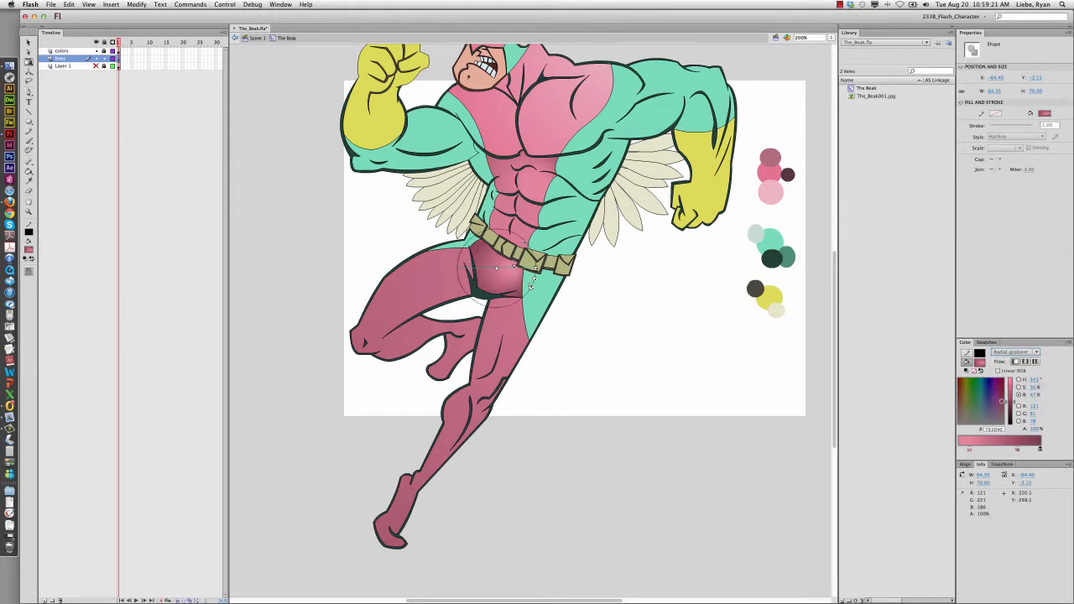
Enlarge the pelvis's radial gradient, rotate it diagonally, stretch it into an ellipse and move its centre down between the legs.
left_click_drag(535, 280, 626, 280)
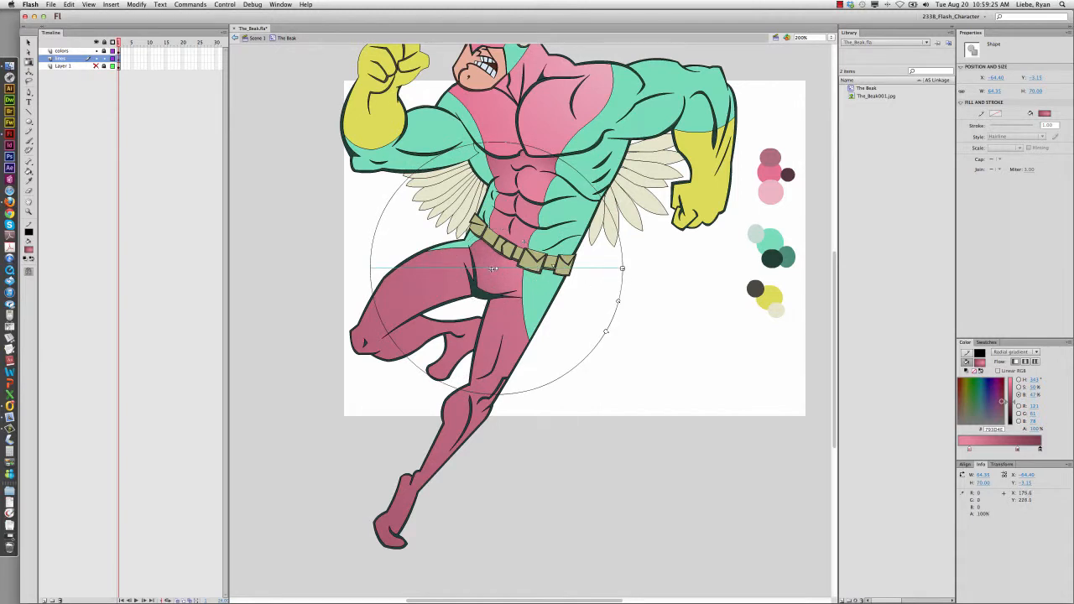
left_click_drag(487, 272, 465, 292)
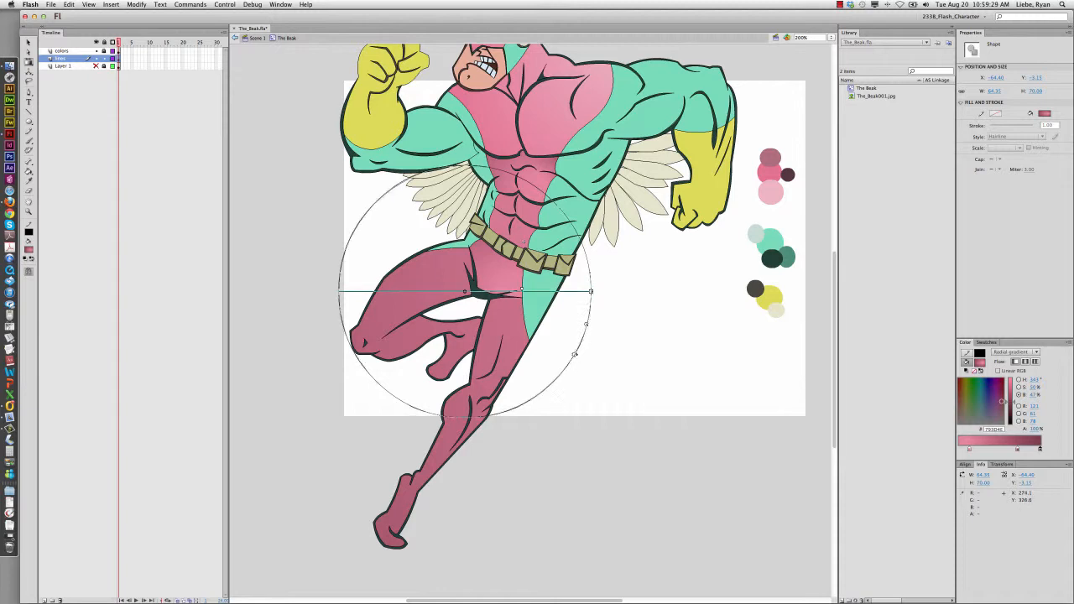
left_click_drag(574, 356, 589, 268)
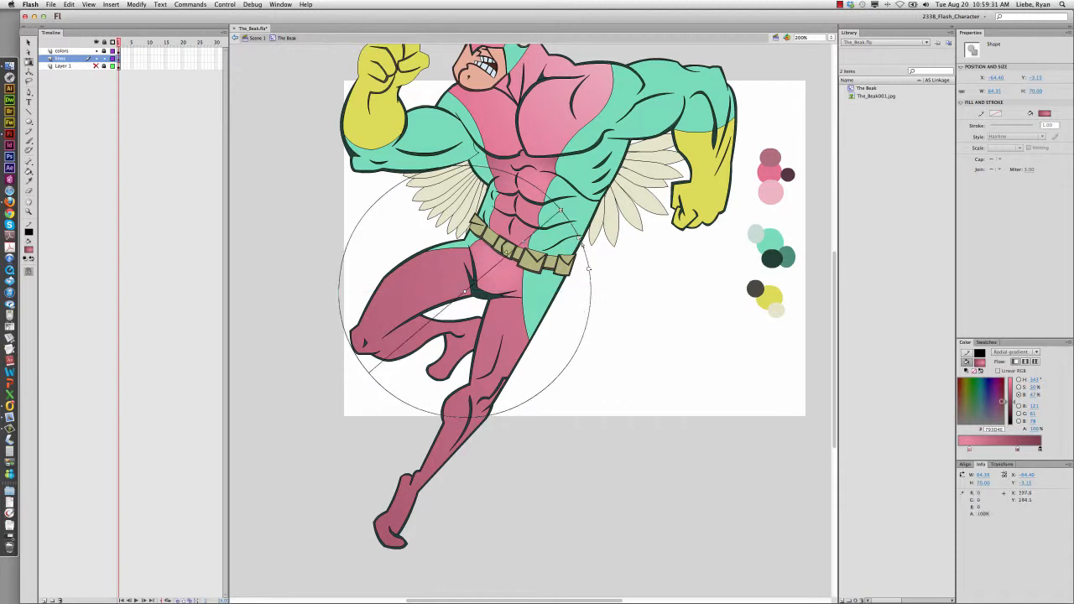
left_click_drag(561, 208, 589, 167)
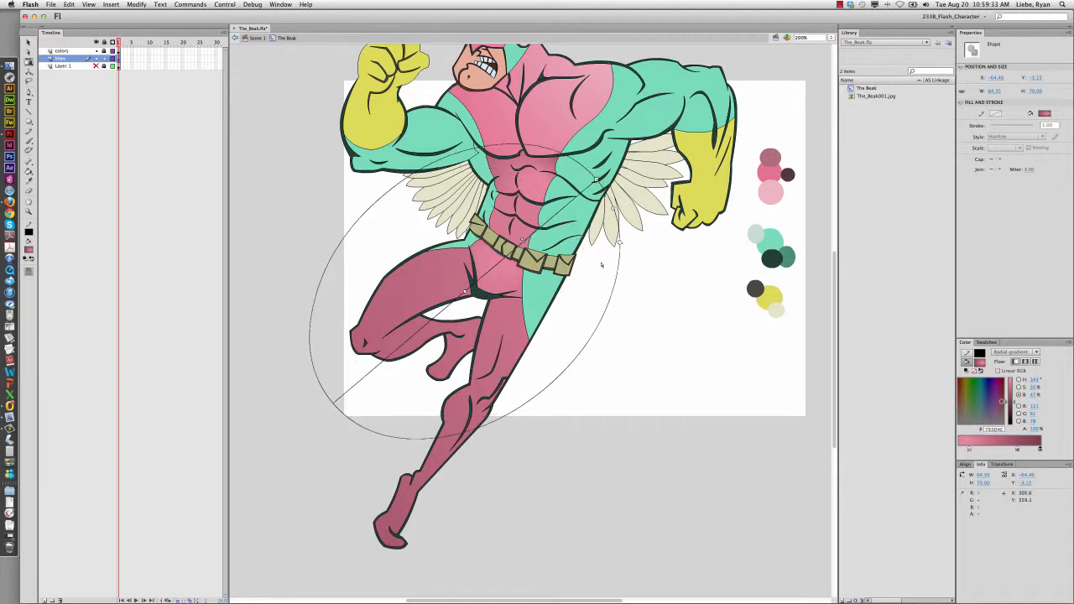
left_click_drag(620, 243, 596, 249)
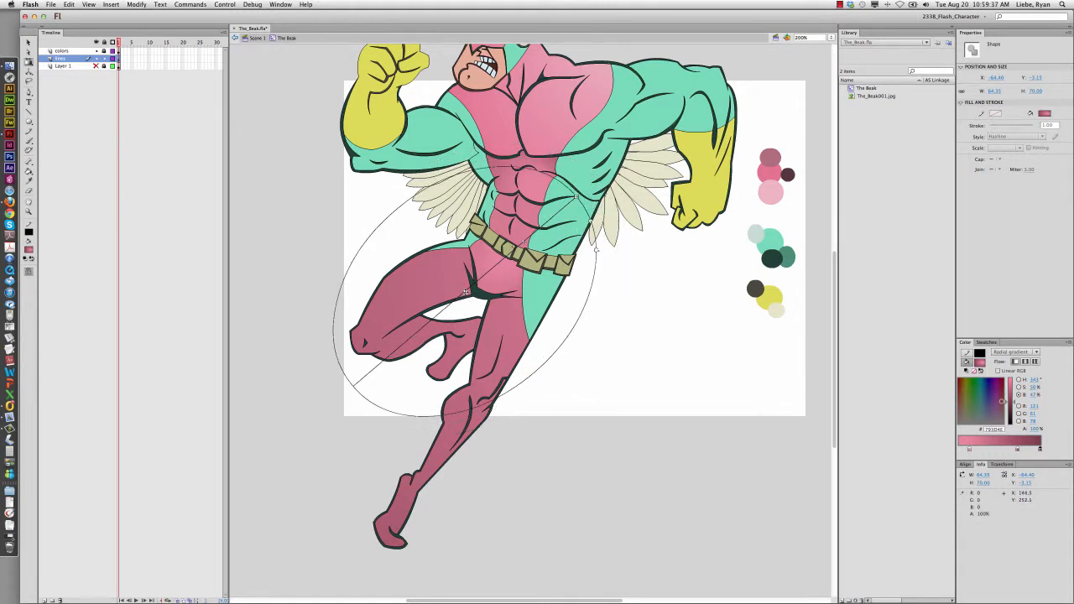
left_click_drag(466, 292, 478, 374)
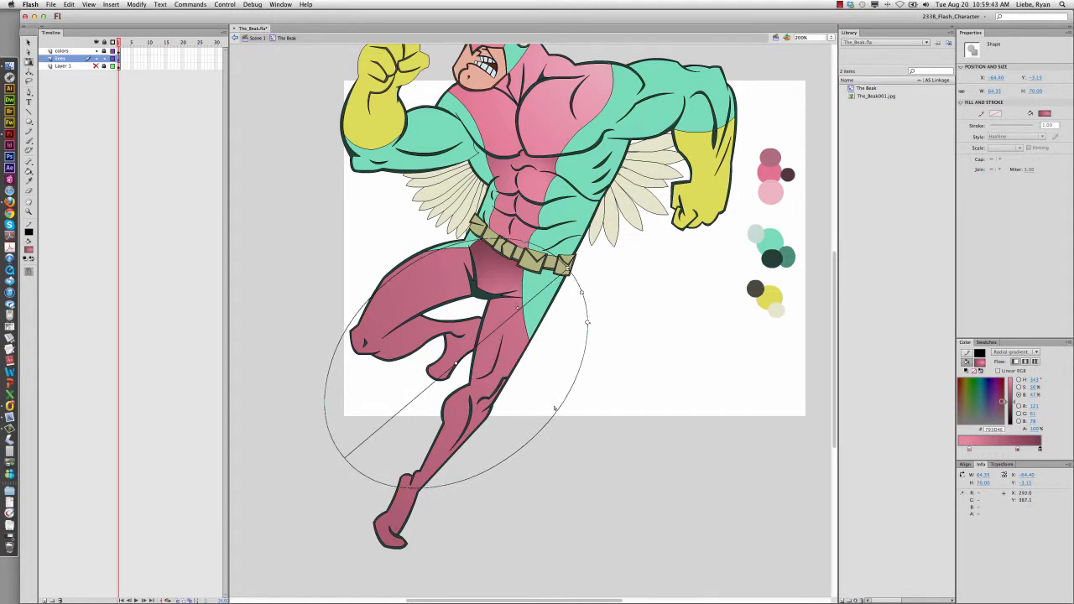
left_click(628, 434)
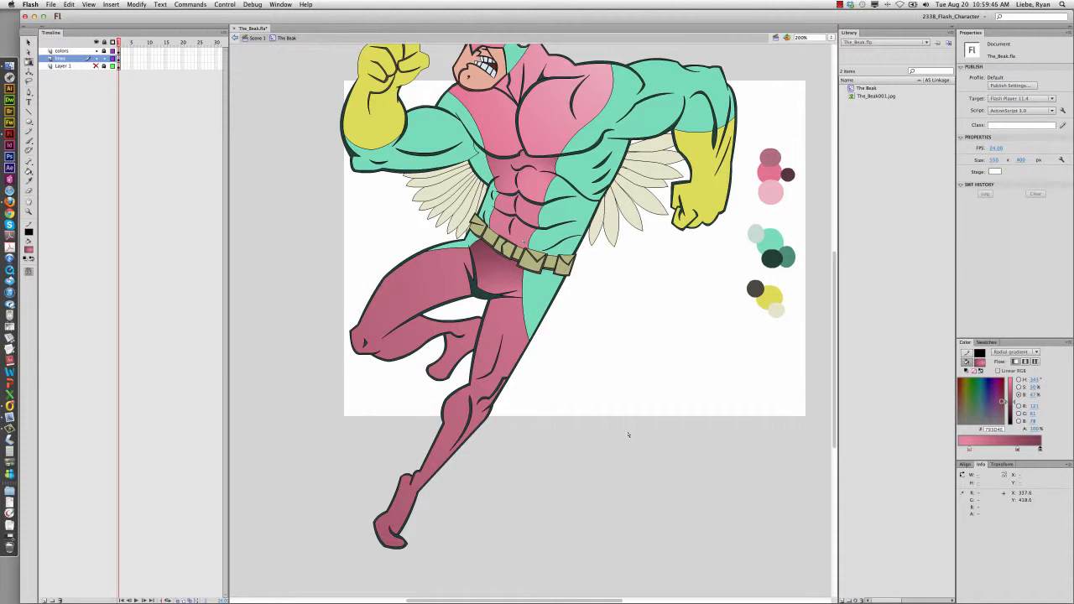
Refill the raised leg and the extended leg with the transformed radial gradient using the Paint Bucket tool.
key("k")
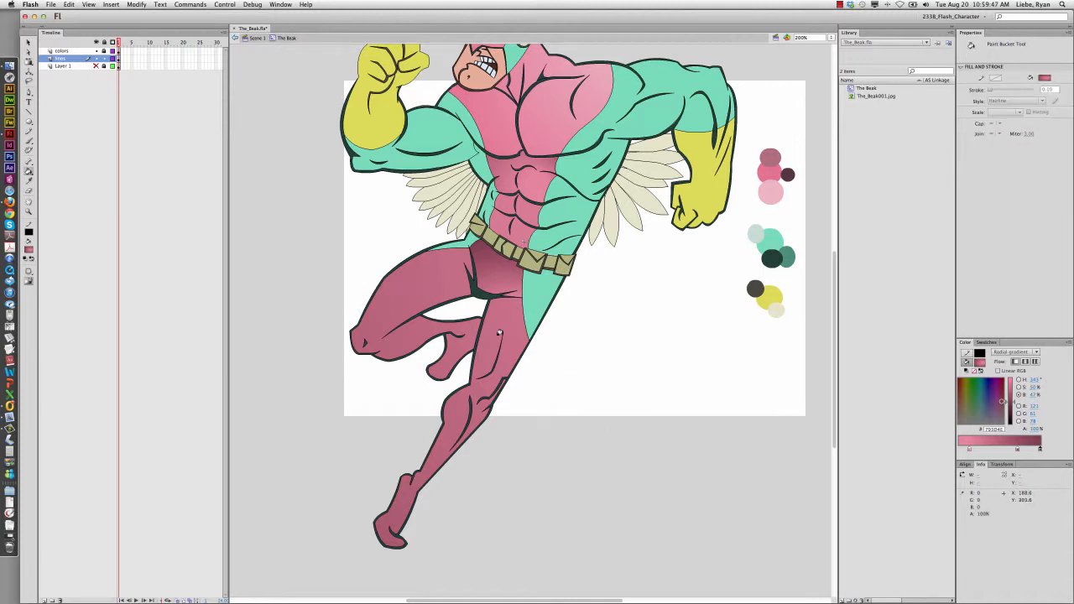
left_click(429, 279)
left_click(495, 332)
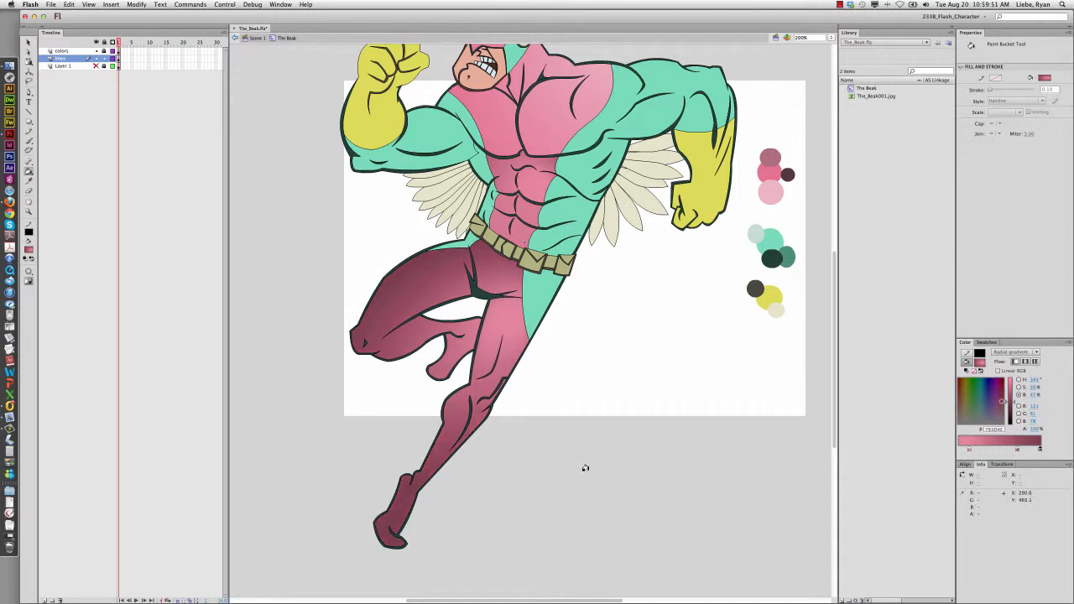
Select the extended leg's fill for gradient transformation and enlarge its elliptical gradient until it reaches the foot.
key("f")
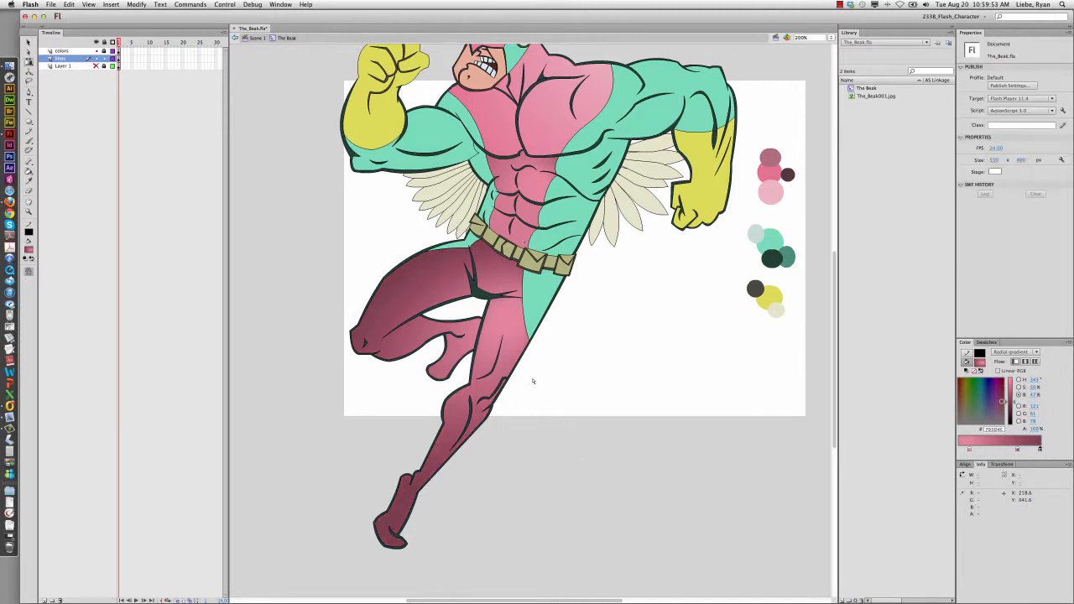
left_click(507, 333)
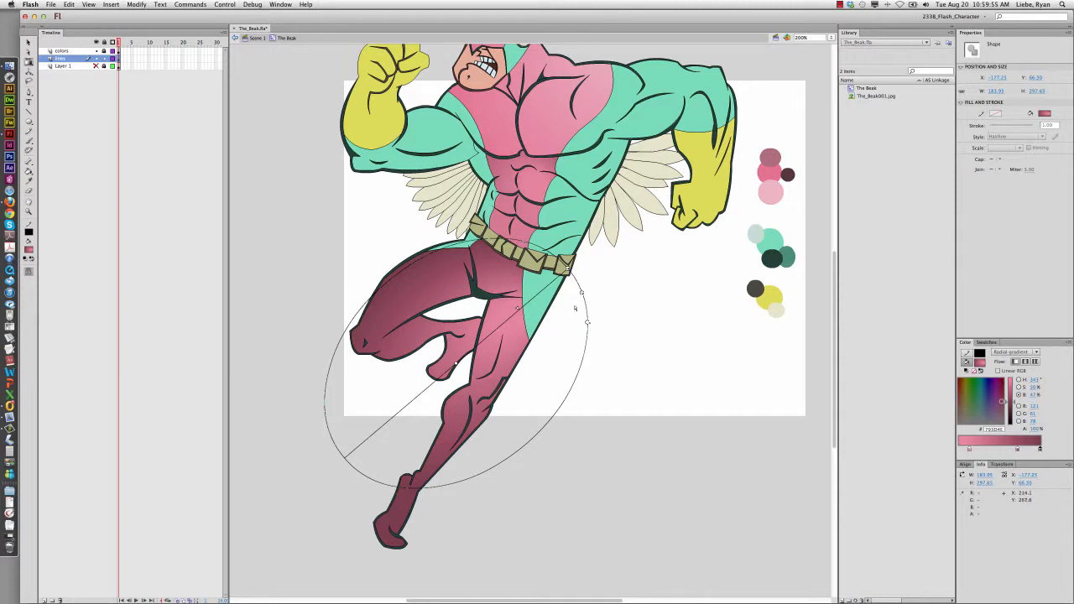
left_click_drag(582, 294, 615, 273)
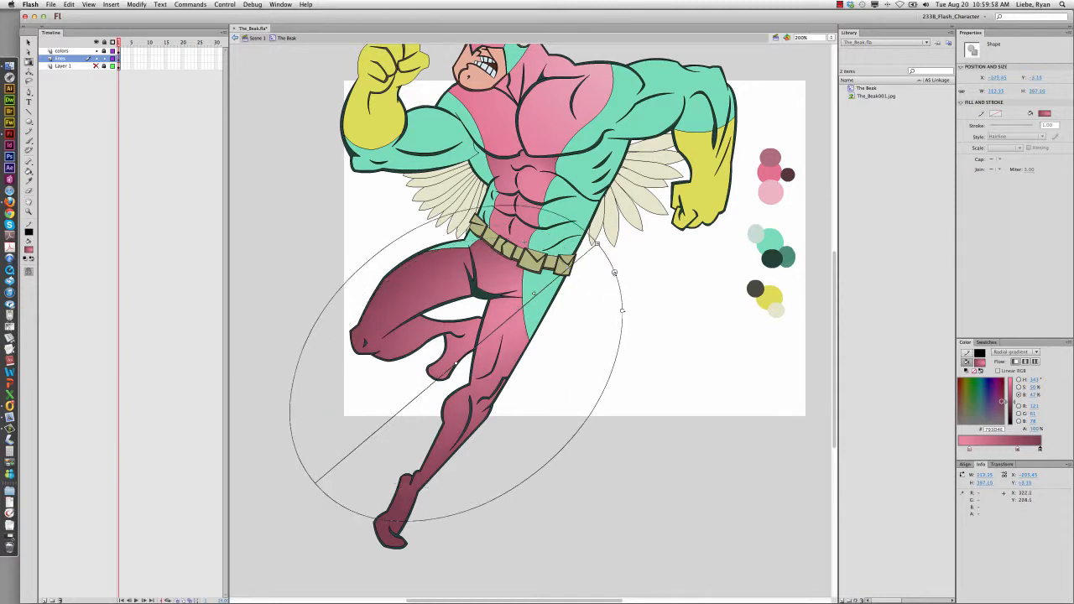
left_click(662, 439)
Check the shading on the whole figure and remove the middle stop from the radial gradient.
key("z")
left_click(569, 454, "alt")
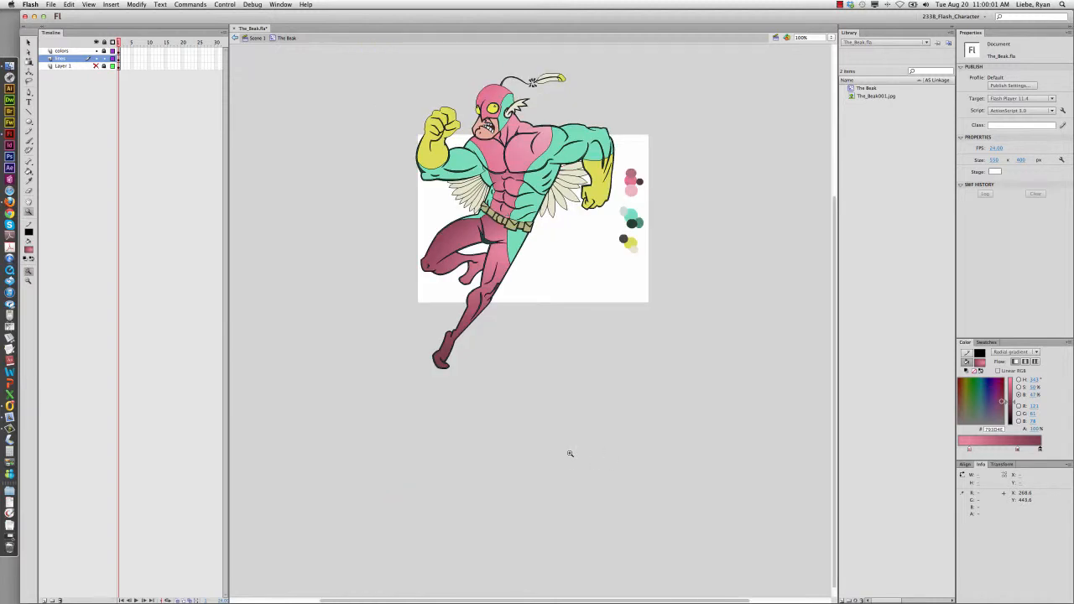
scroll(543, 398, "up", 3)
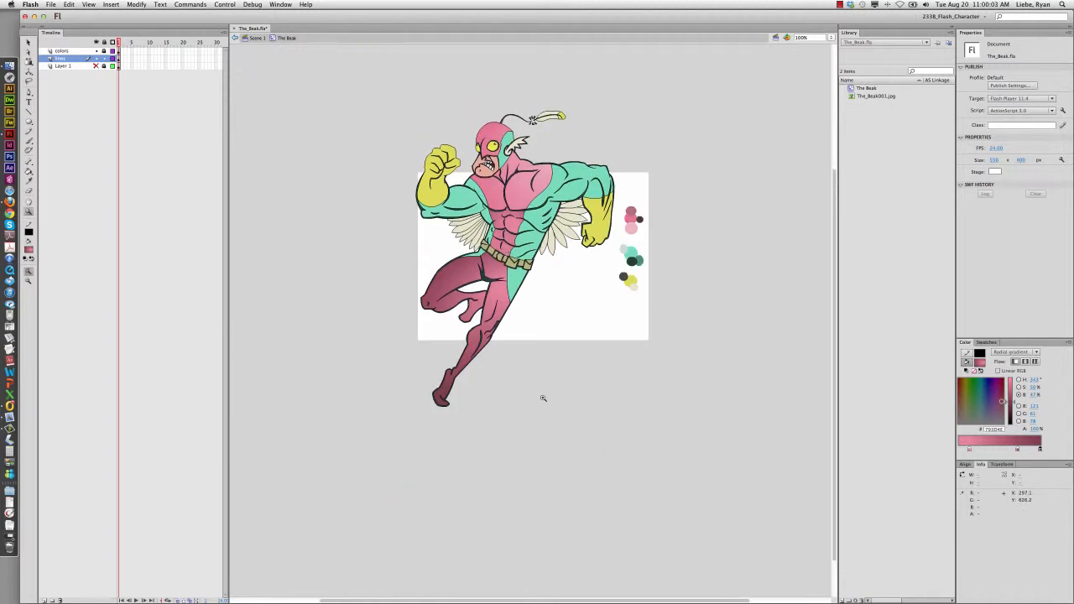
left_click(530, 296)
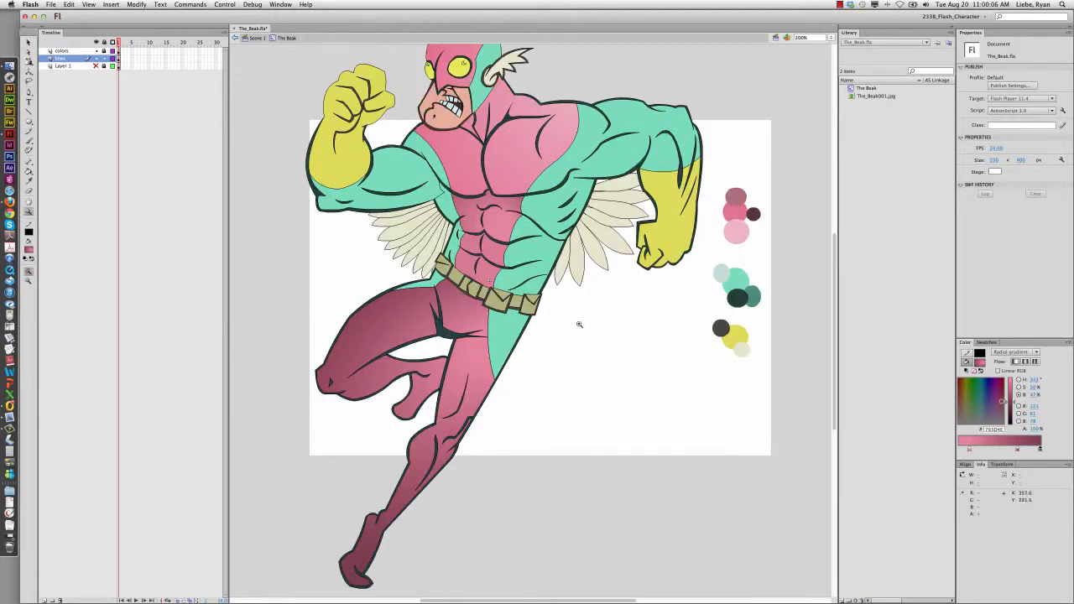
scroll(632, 266, "up", 3)
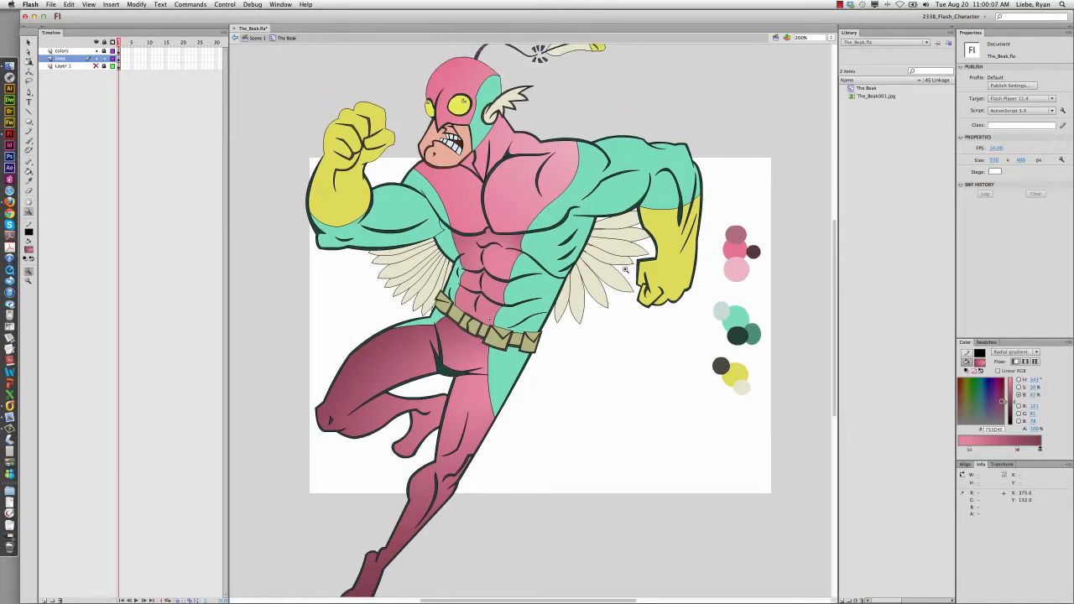
scroll(625, 270, "right", 3)
scroll(625, 270, "down", 1)
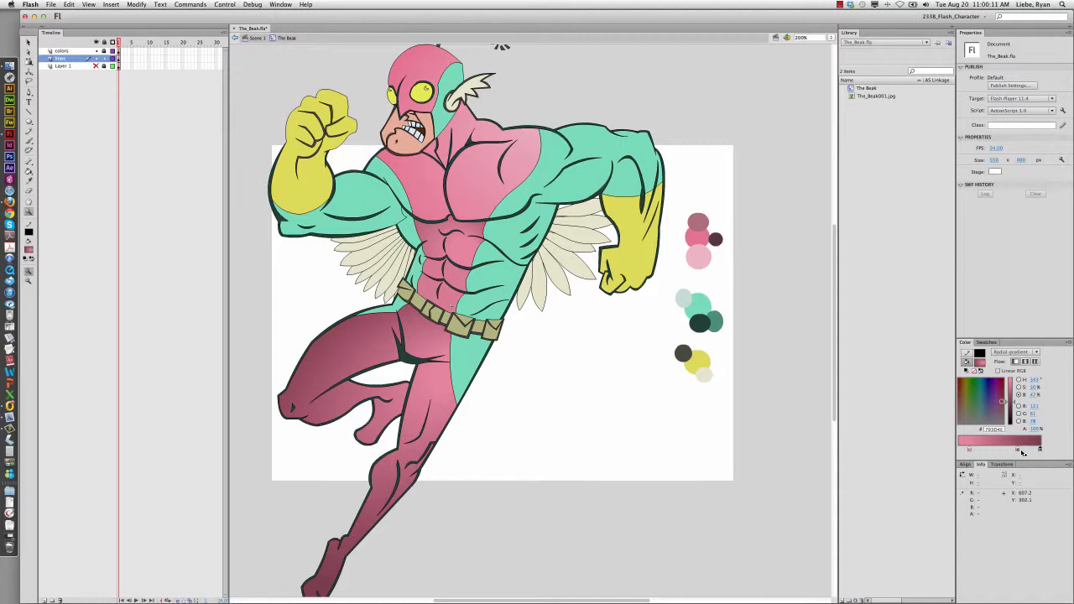
left_click_drag(1018, 451, 1032, 466)
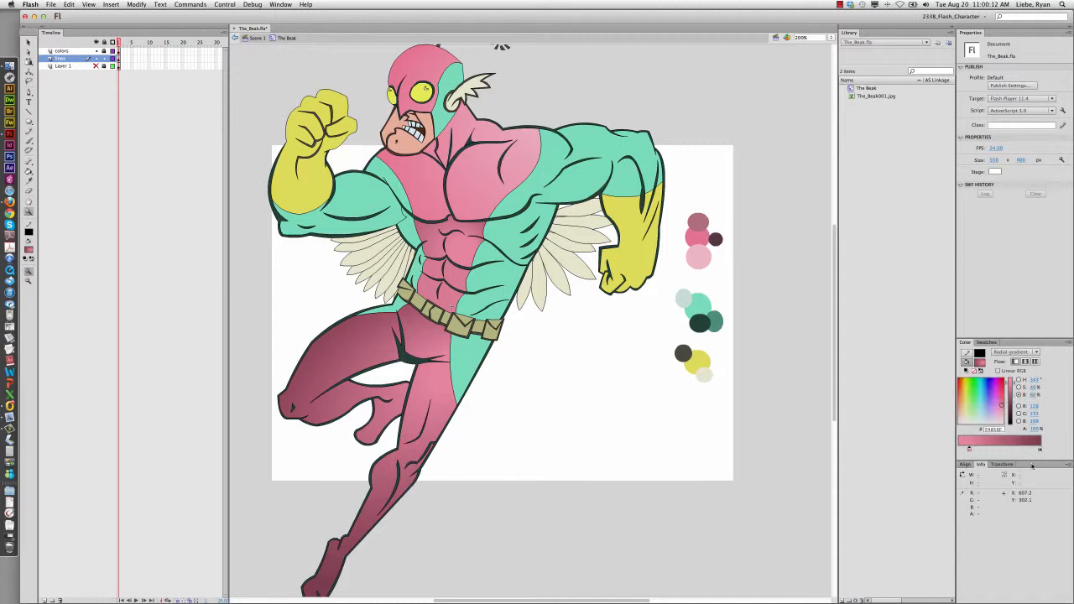
Recolour the radial gradient with pale green, mint and dark green stops sampled from the green swatch circles beside the character.
left_click_drag(970, 452, 963, 452)
double_click(963, 451)
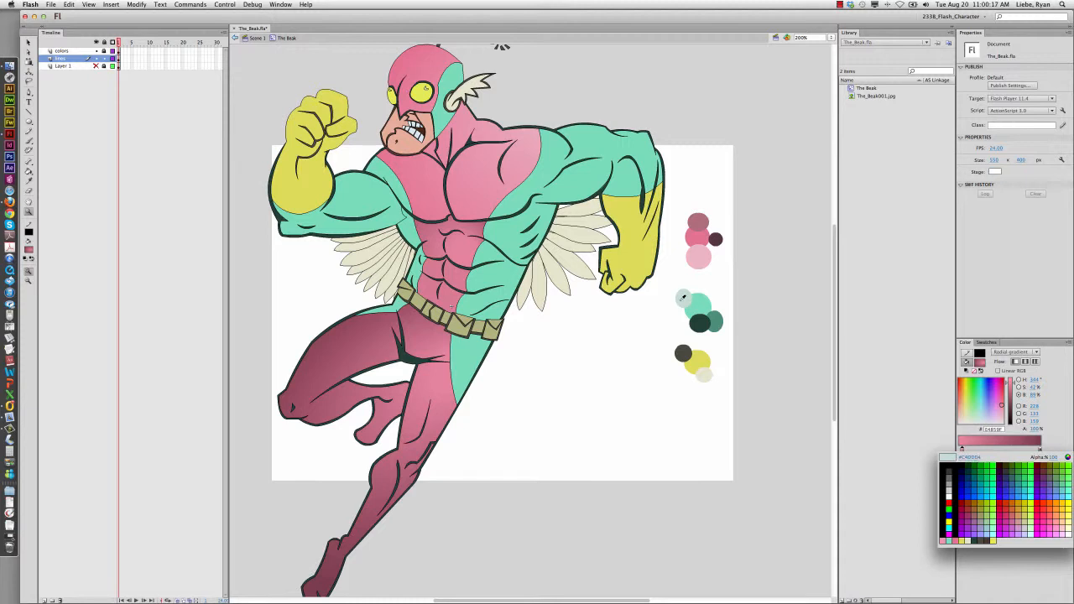
left_click(683, 297)
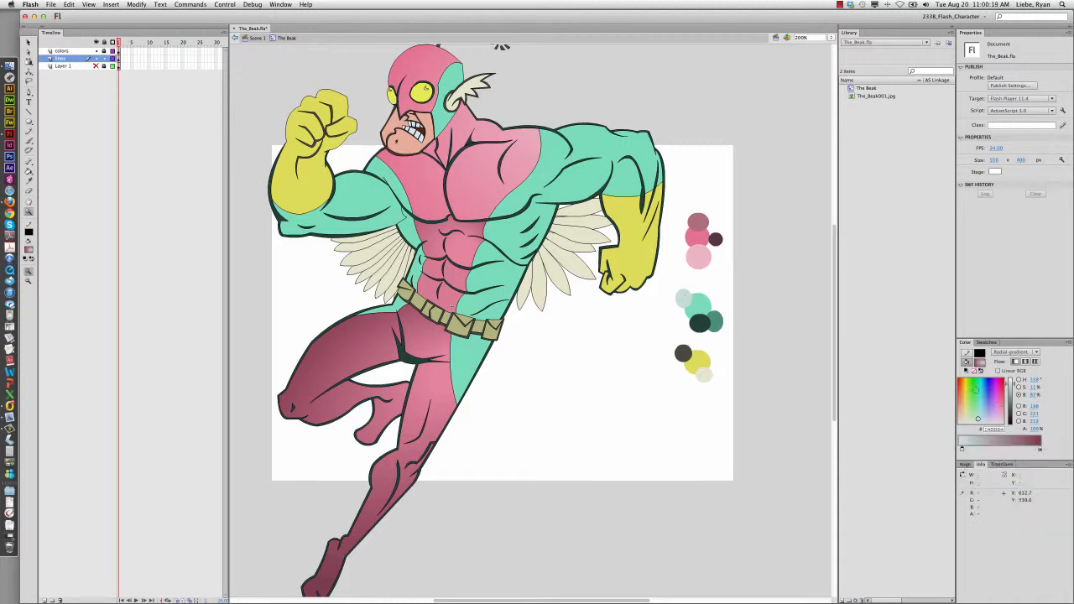
double_click(1040, 451)
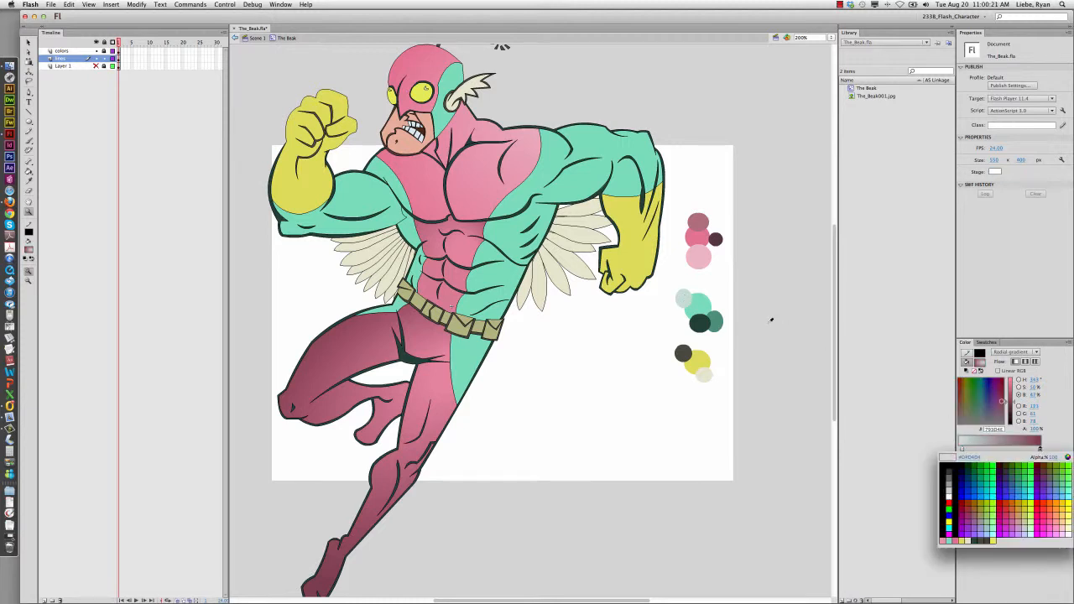
left_click(709, 301)
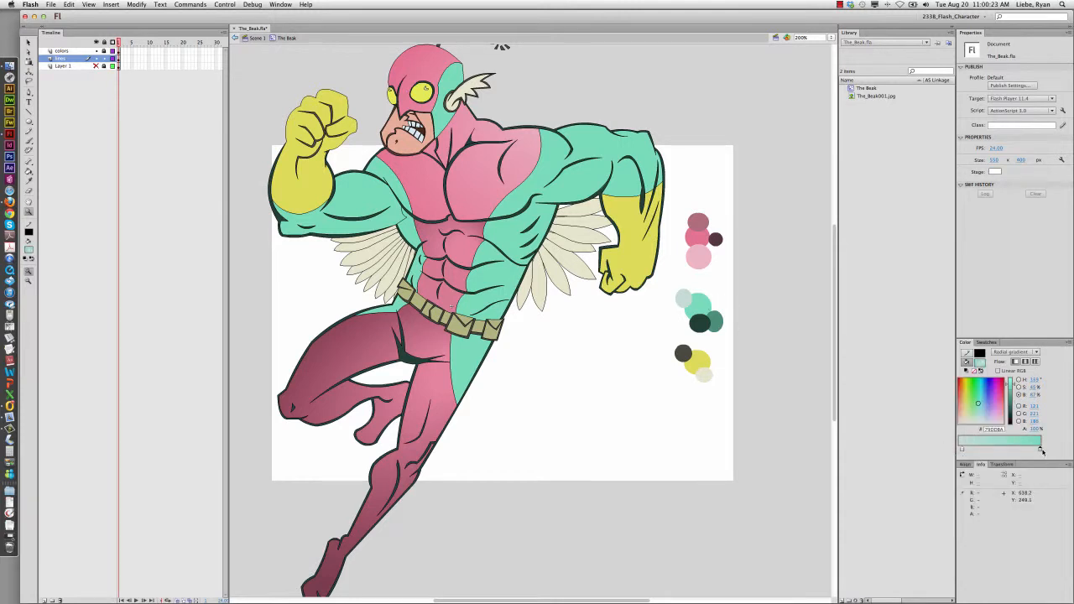
left_click_drag(1042, 452, 1014, 451)
double_click(1041, 450)
left_click(715, 323)
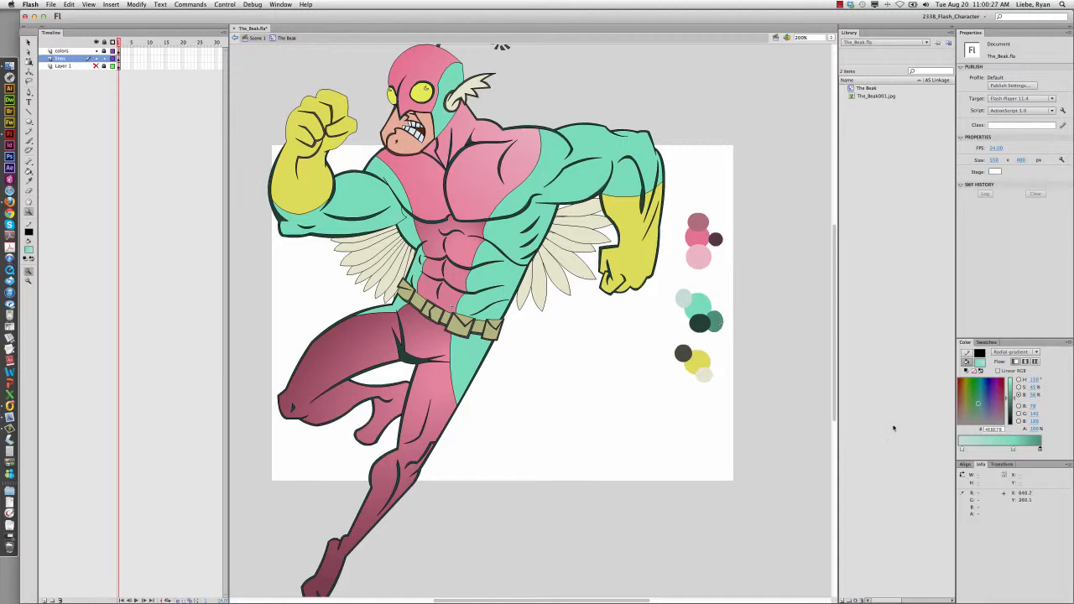
Fill the lowered arm with the green radial gradient and refit it by switching the fill type to linear and back to radial.
key("k")
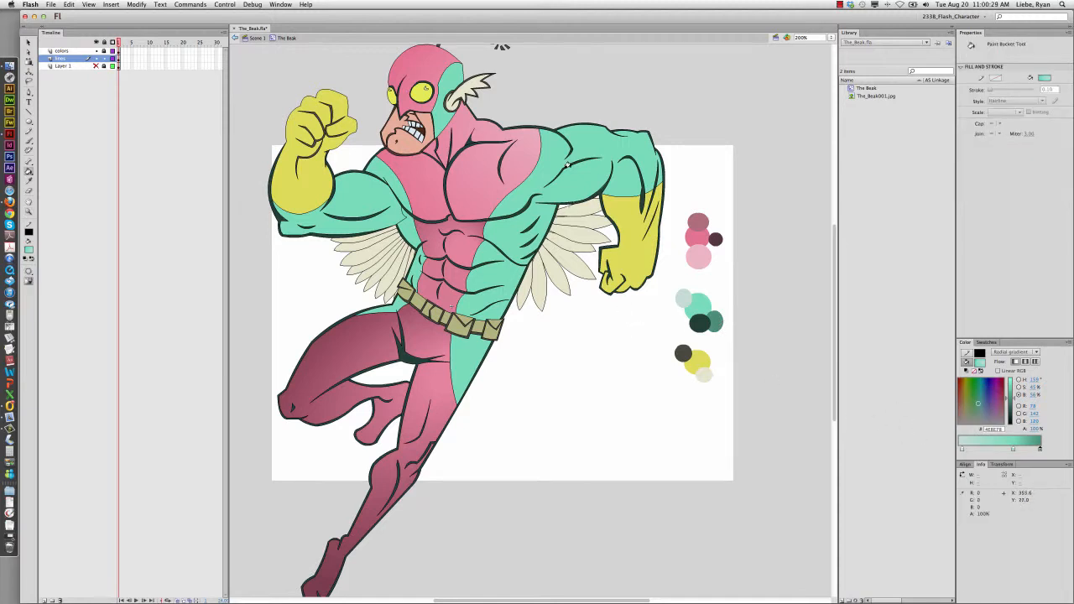
left_click(569, 177)
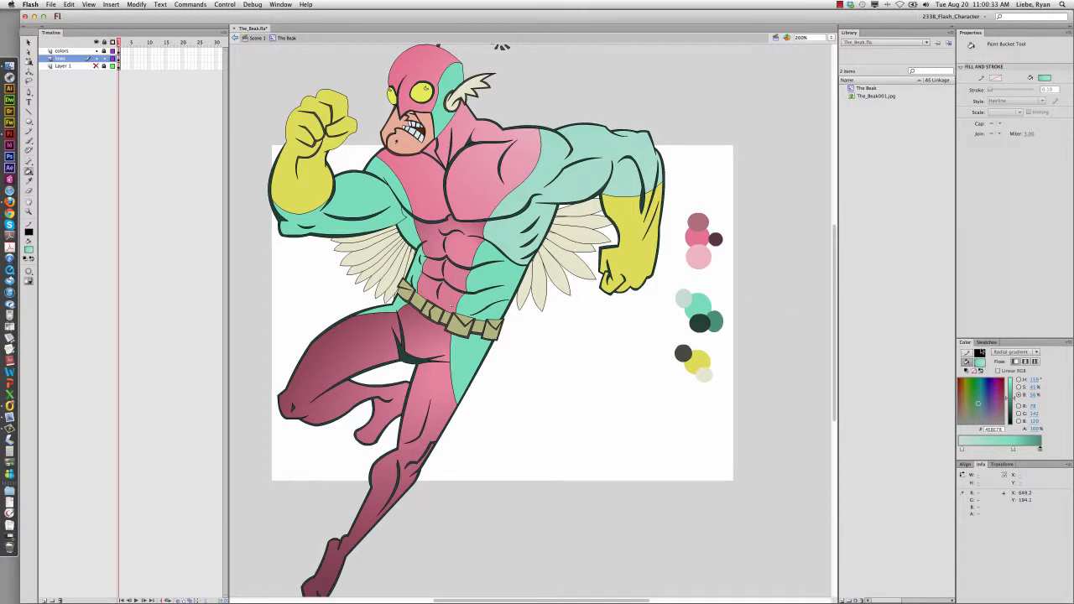
key("f")
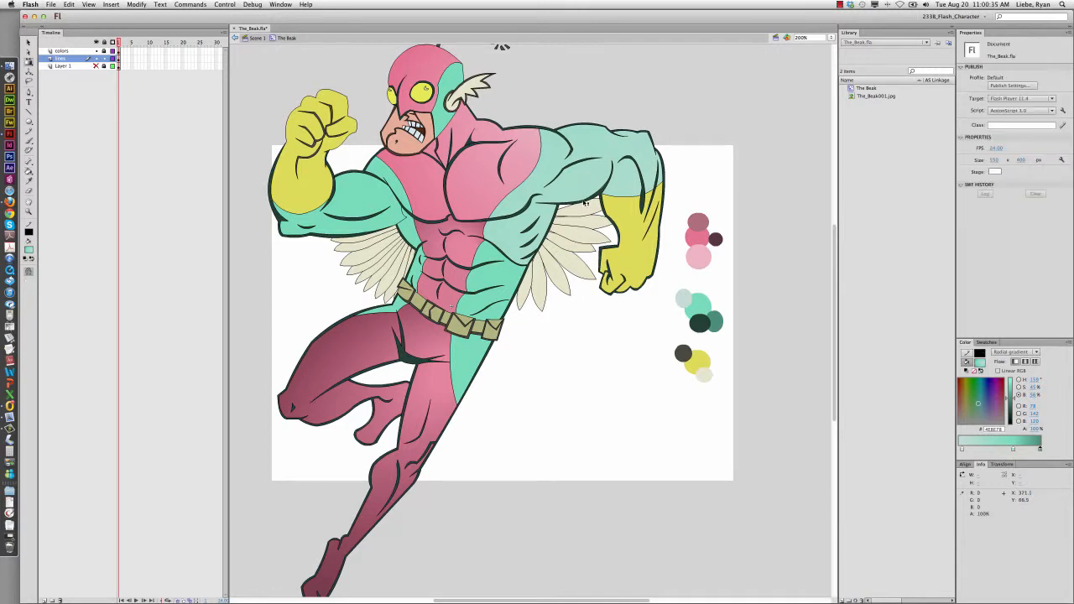
left_click(582, 185)
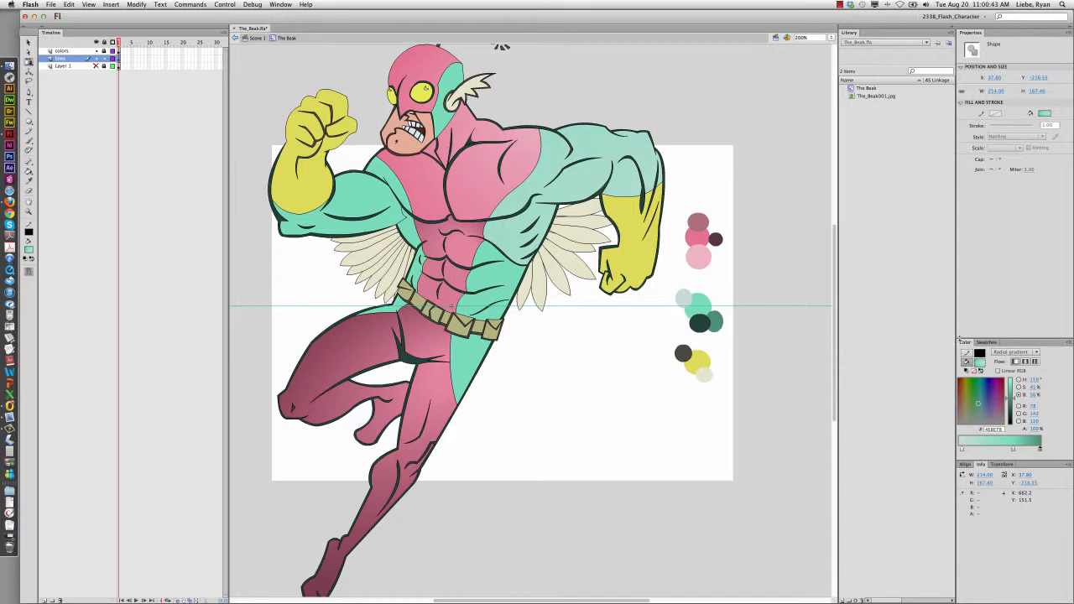
left_click(1014, 352)
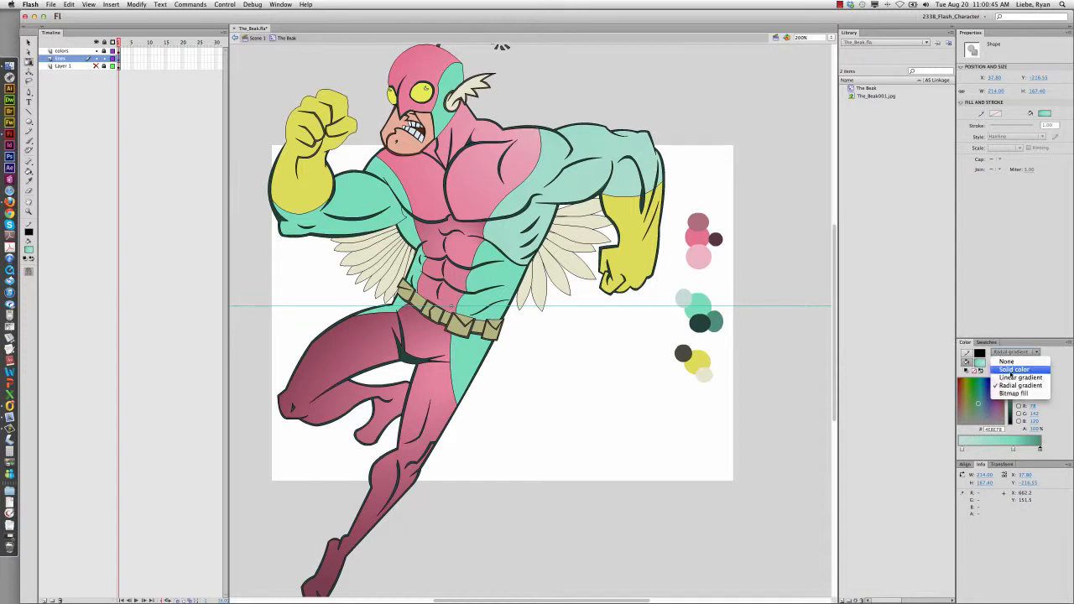
left_click(1014, 362)
left_click(1014, 353)
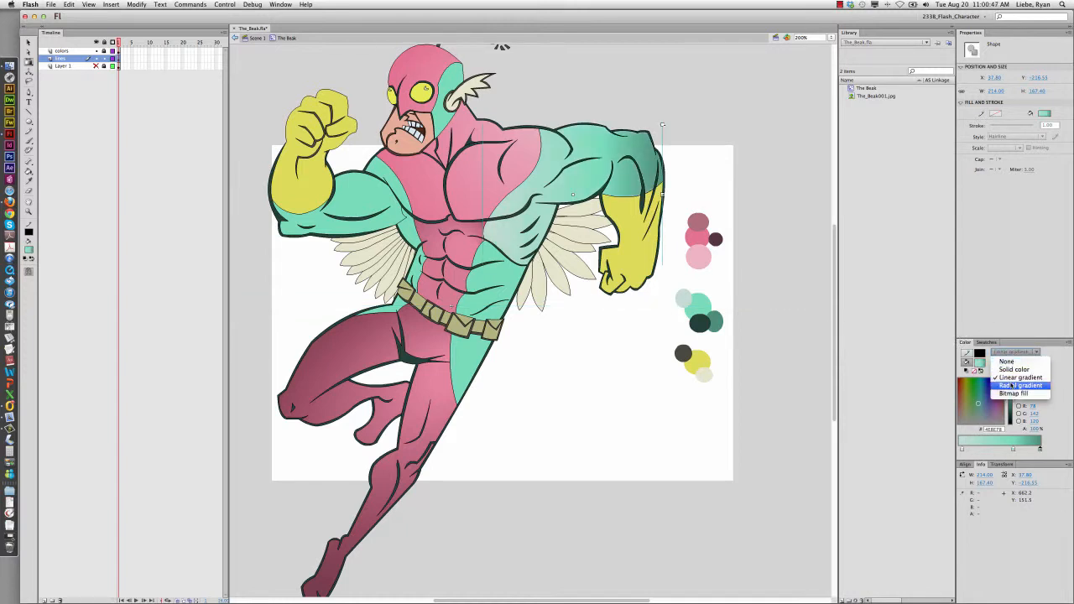
left_click(1012, 382)
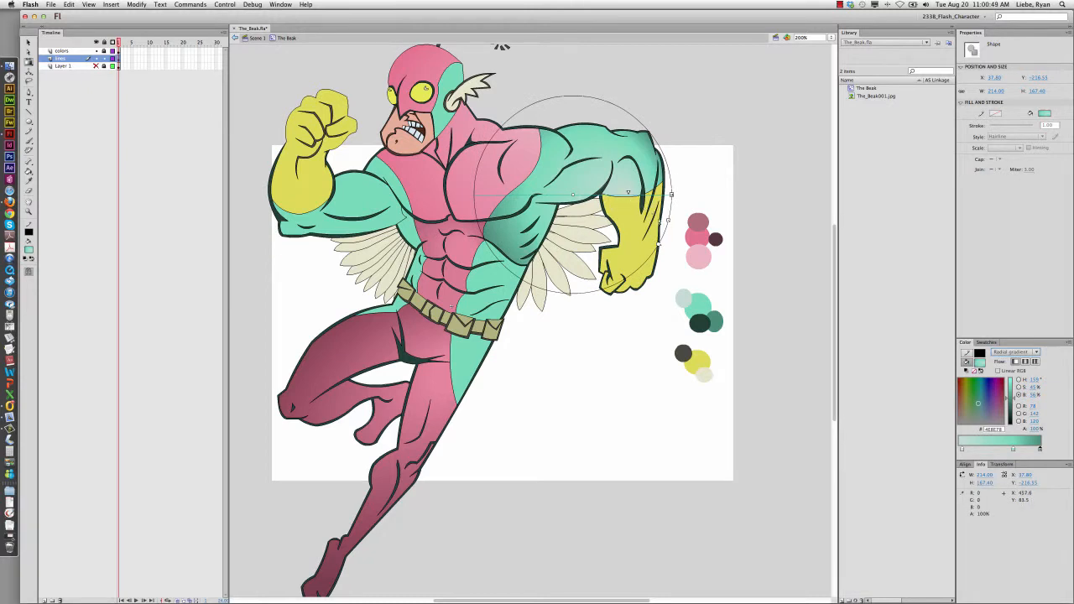
Rotate the lowered arm's radial gradient diagonally, stretch it slightly and move its centre up towards the shoulder.
mouse_move(668, 221)
left_mouse_down()
mouse_move(682, 156)
mouse_move(681, 170)
left_mouse_up()
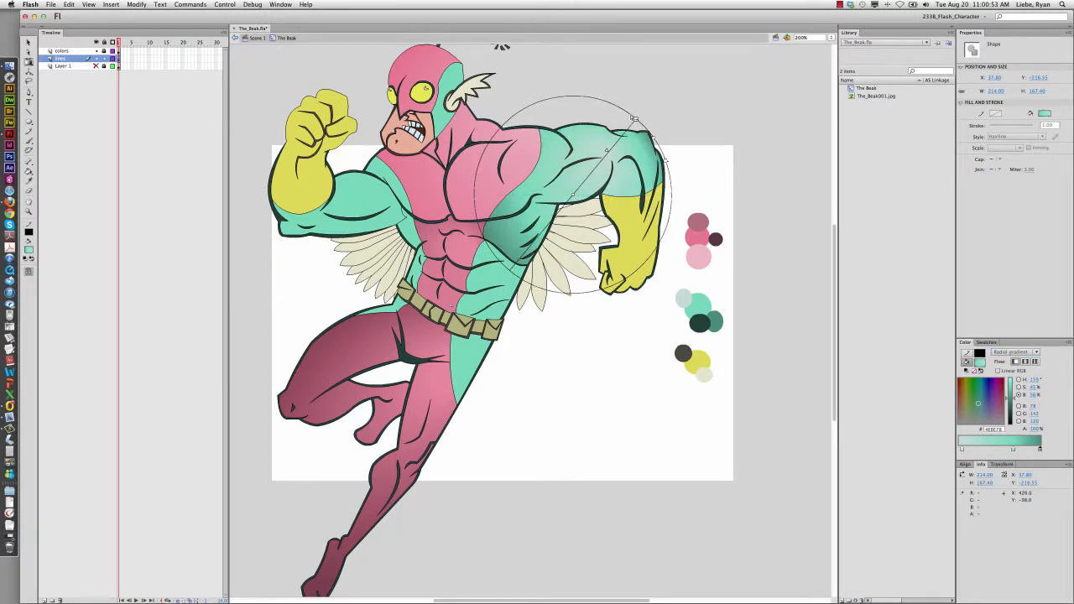
mouse_move(652, 134)
left_mouse_down()
mouse_move(672, 119)
mouse_move(660, 126)
left_mouse_up()
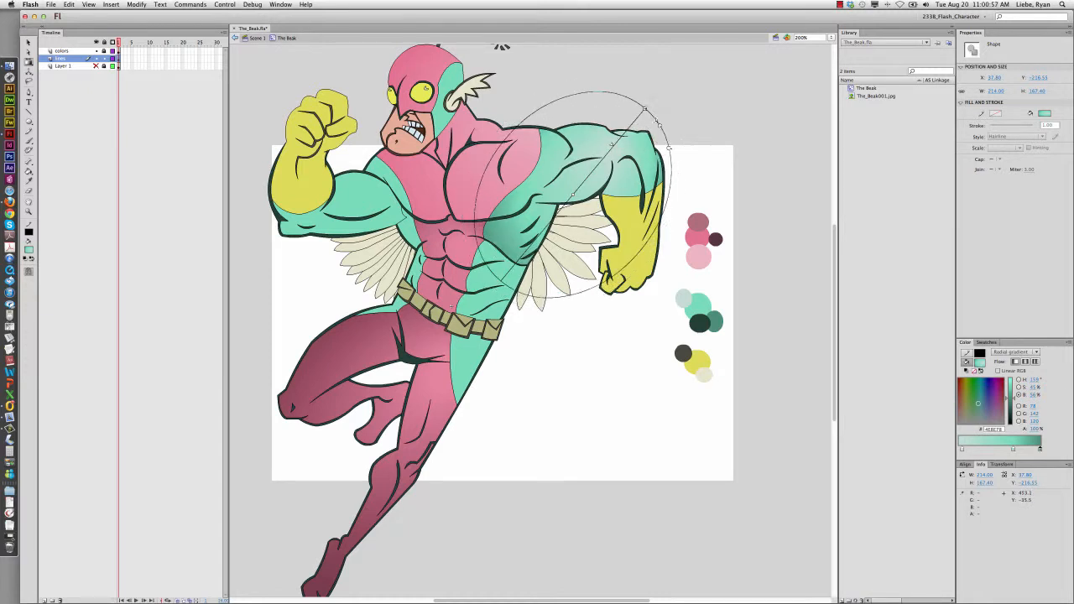
left_click_drag(573, 203, 581, 194)
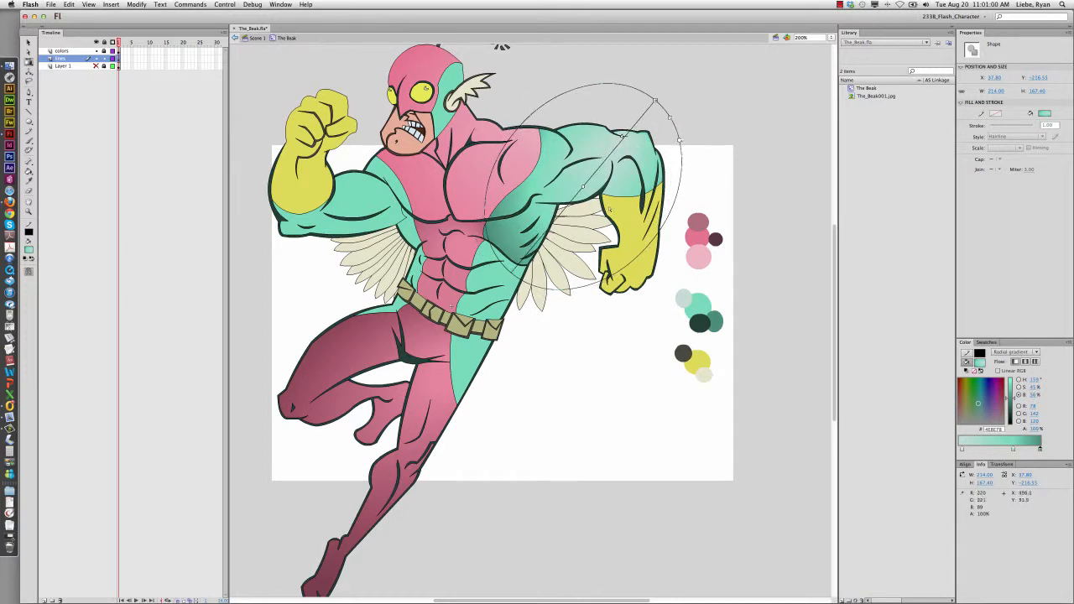
Adjust the positions of the pale, mint and dark green stops to deepen the lowered arm's shading.
left_click(980, 449)
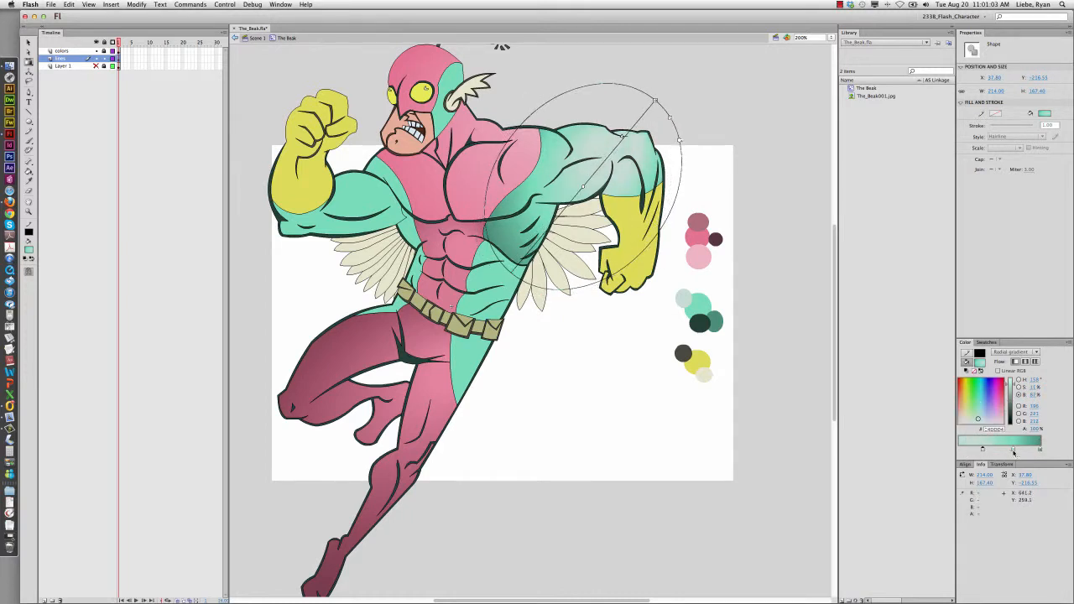
left_click_drag(1014, 451, 972, 451)
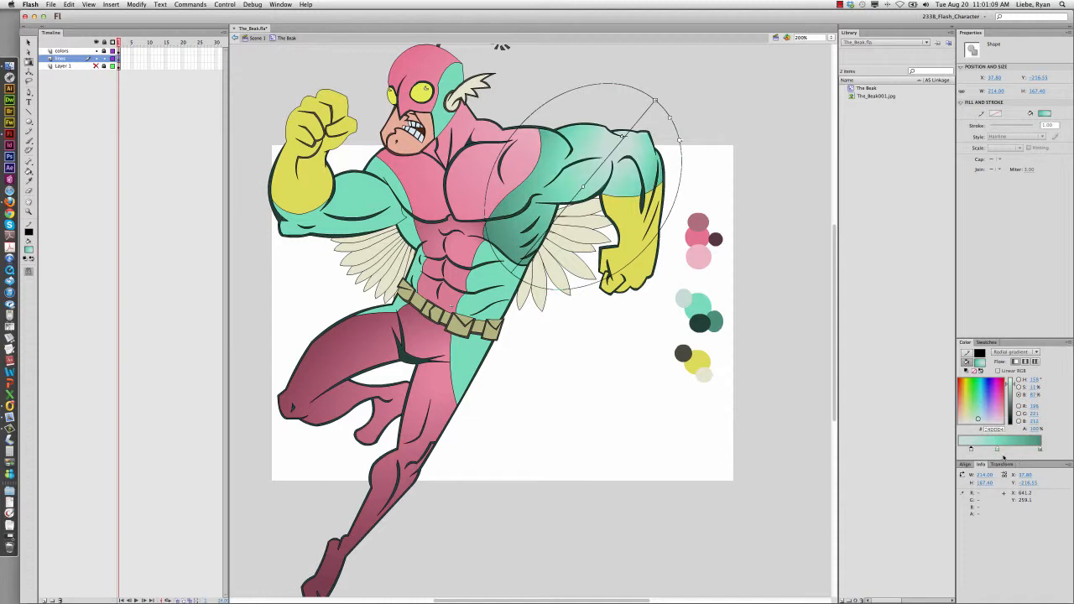
left_click(997, 451)
left_click_drag(1040, 452, 1031, 454)
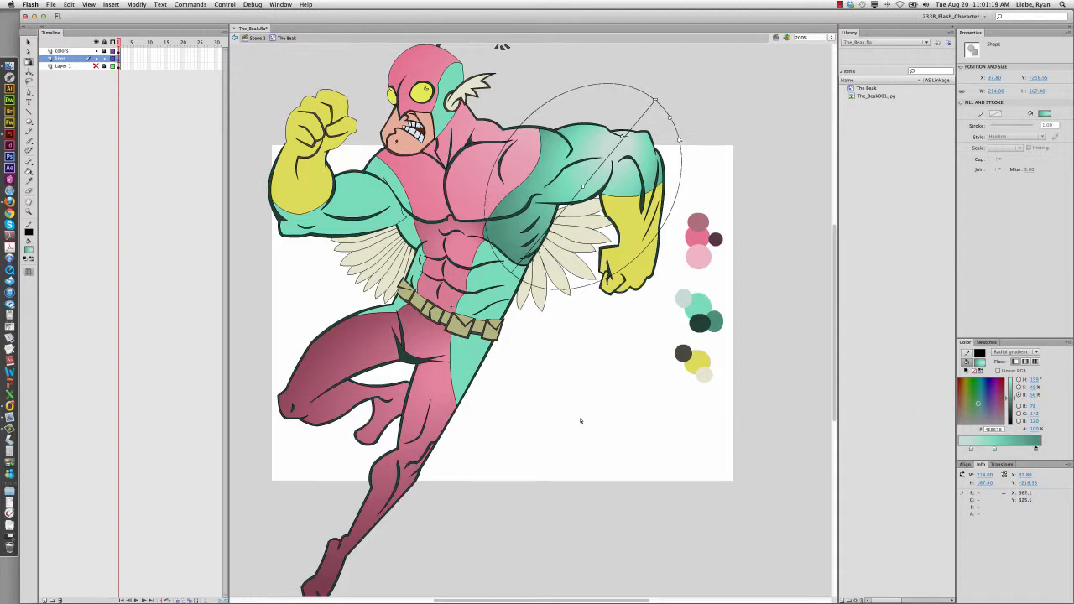
Fill the green torso sides and hip areas with the transformed radial gradient using the Paint Bucket tool.
key("v")
key("k")
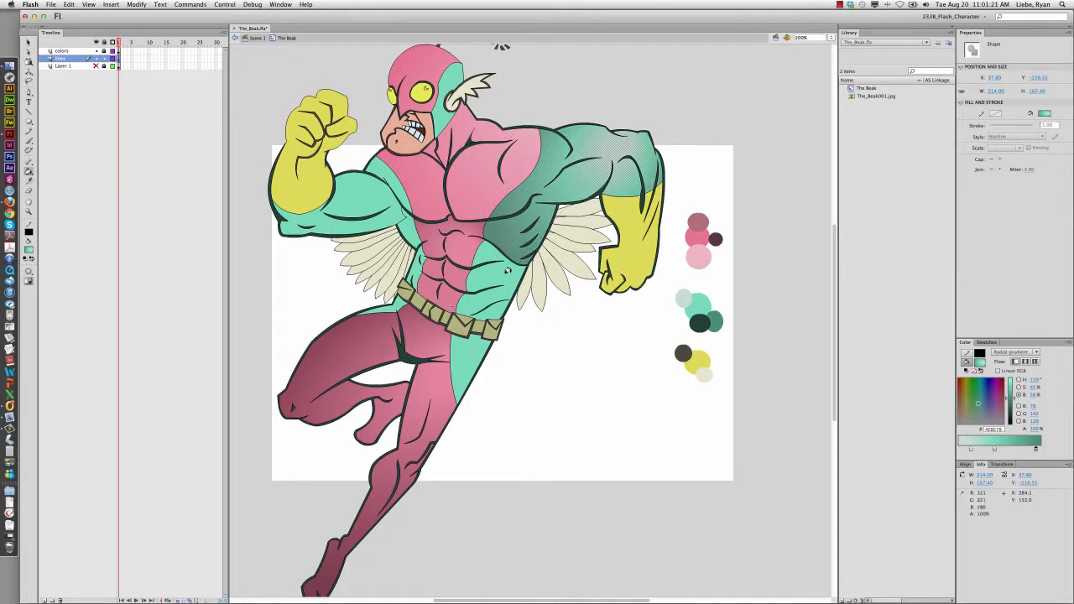
left_click(508, 270)
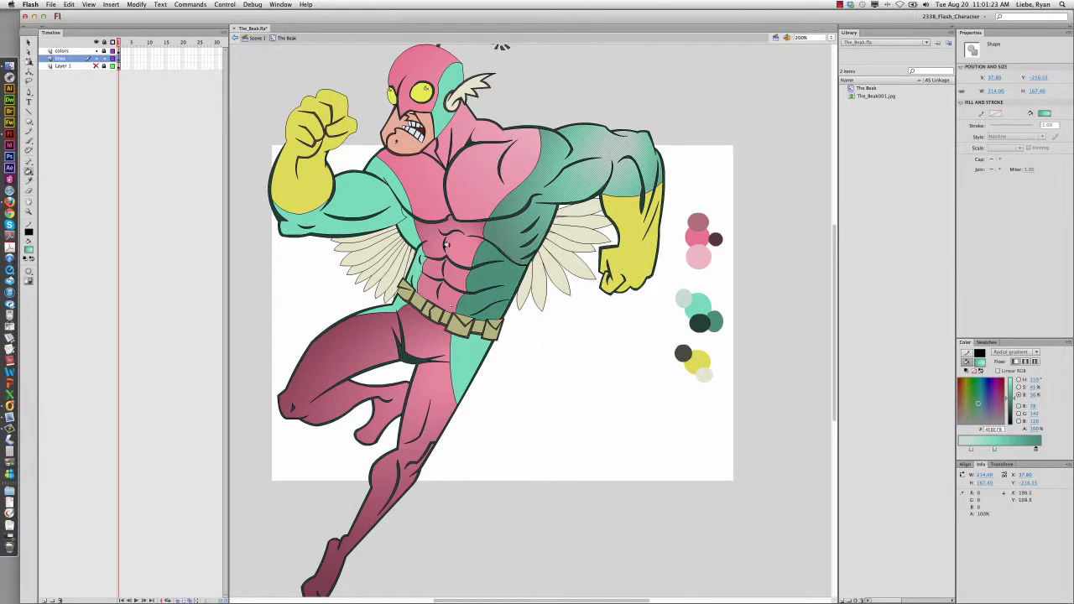
left_click(416, 264)
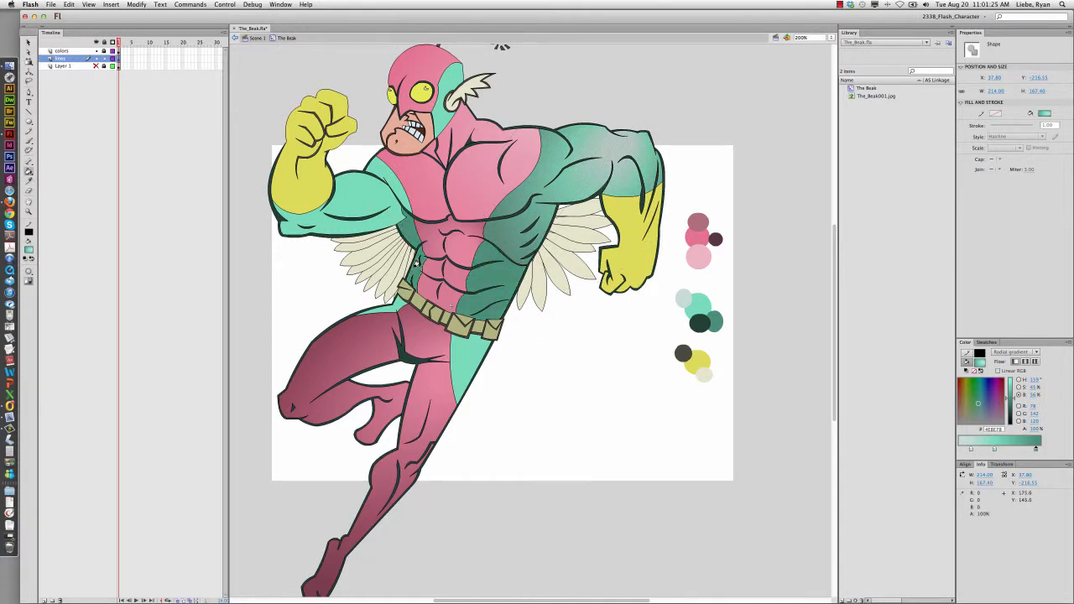
left_click(472, 353)
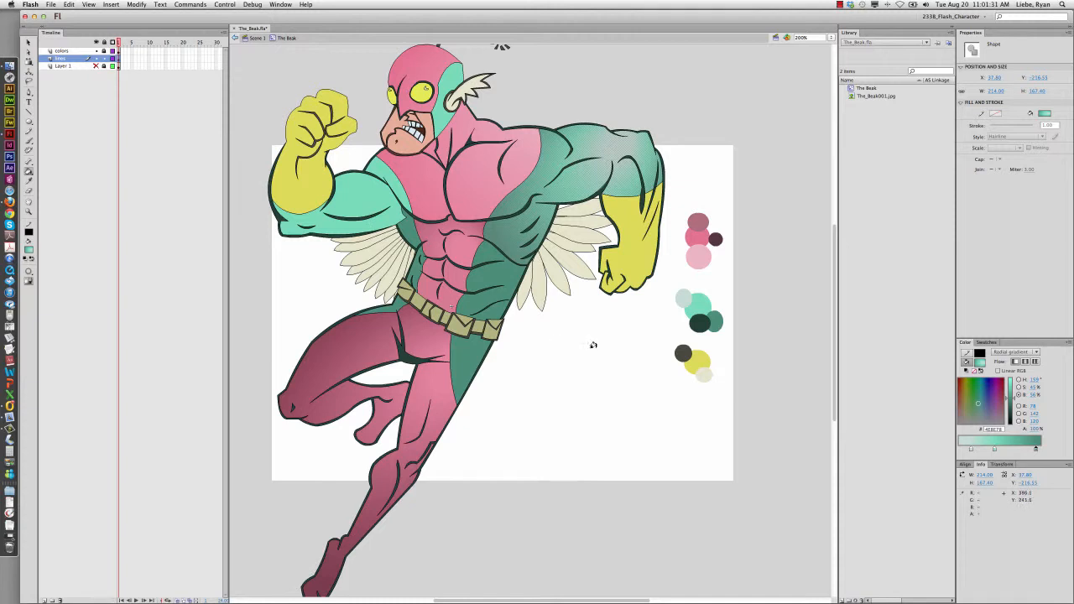
Deselect the artwork and bring the gradient's mint and dark green stops closer together.
key("v")
left_click(578, 353)
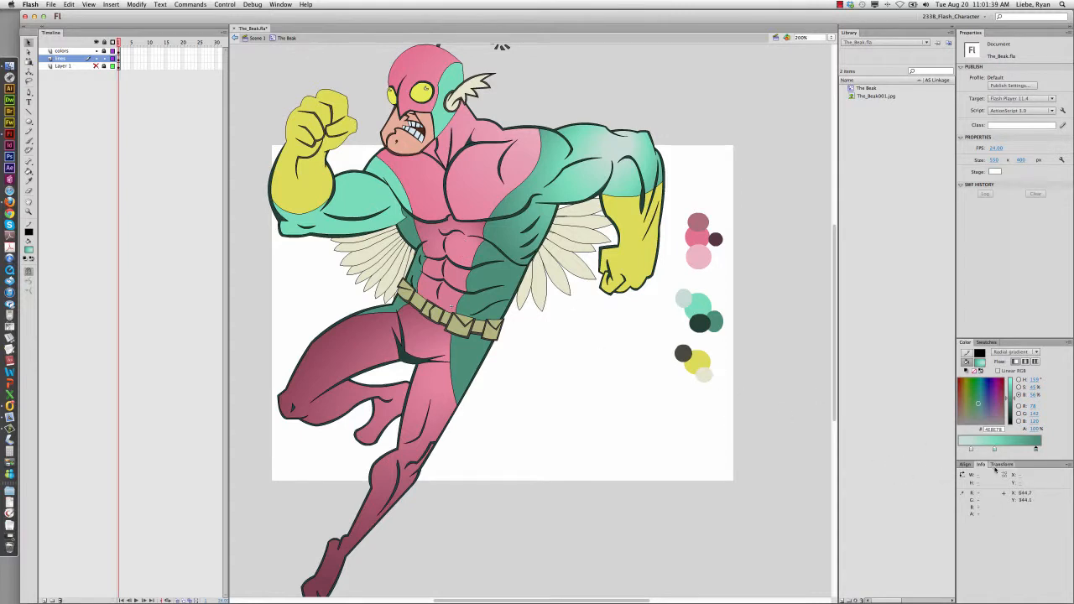
left_click_drag(995, 450, 1031, 452)
Fill the raised arm's green area with the radial gradient and refit it by switching to linear and back to radial.
key("k")
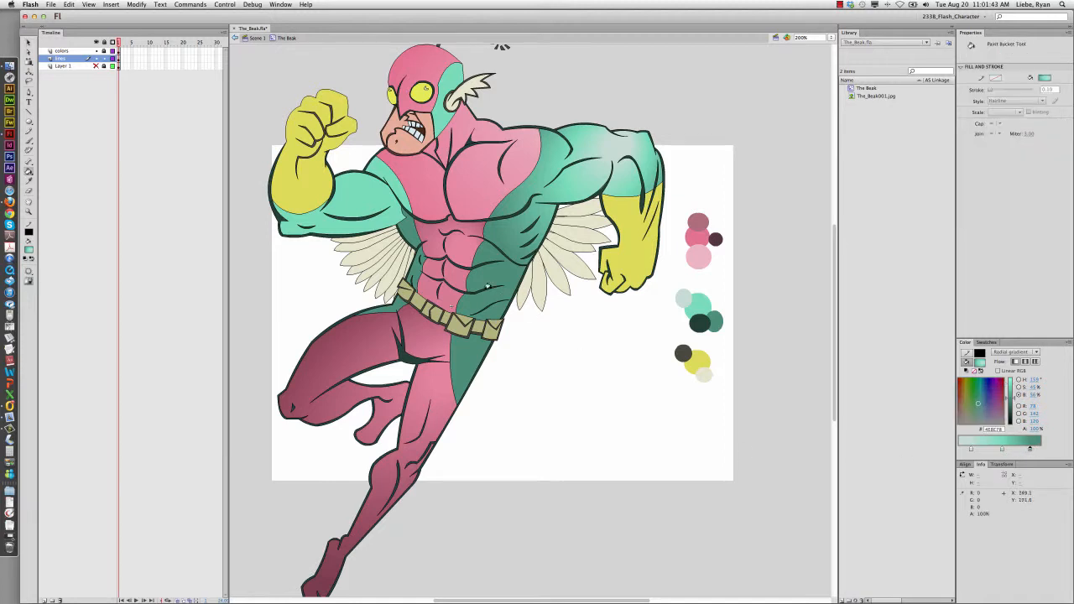
scroll(396, 217, "right", 3)
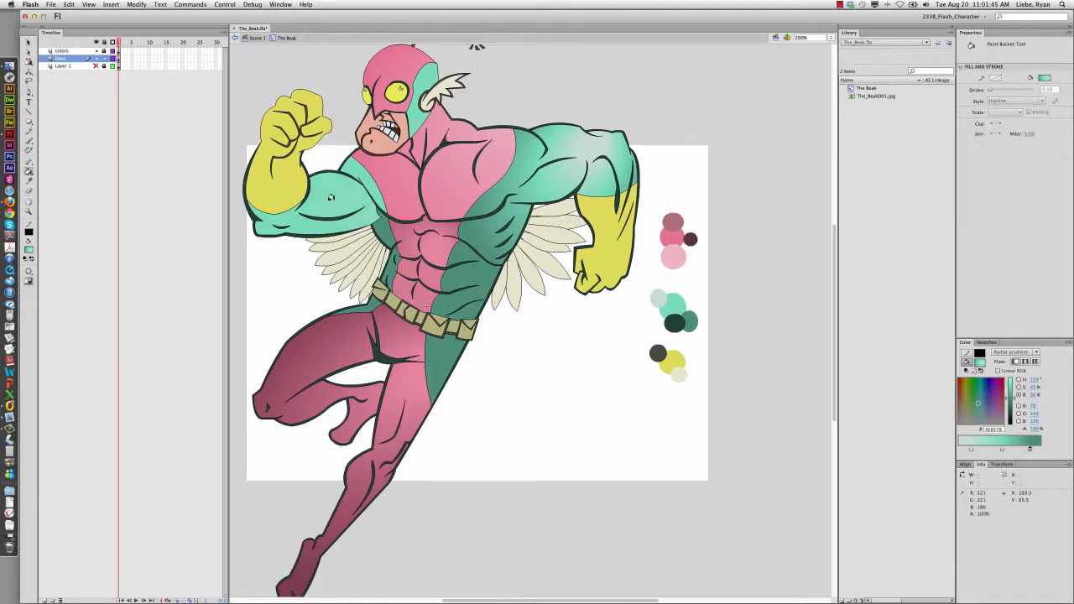
key("f")
left_click(336, 196)
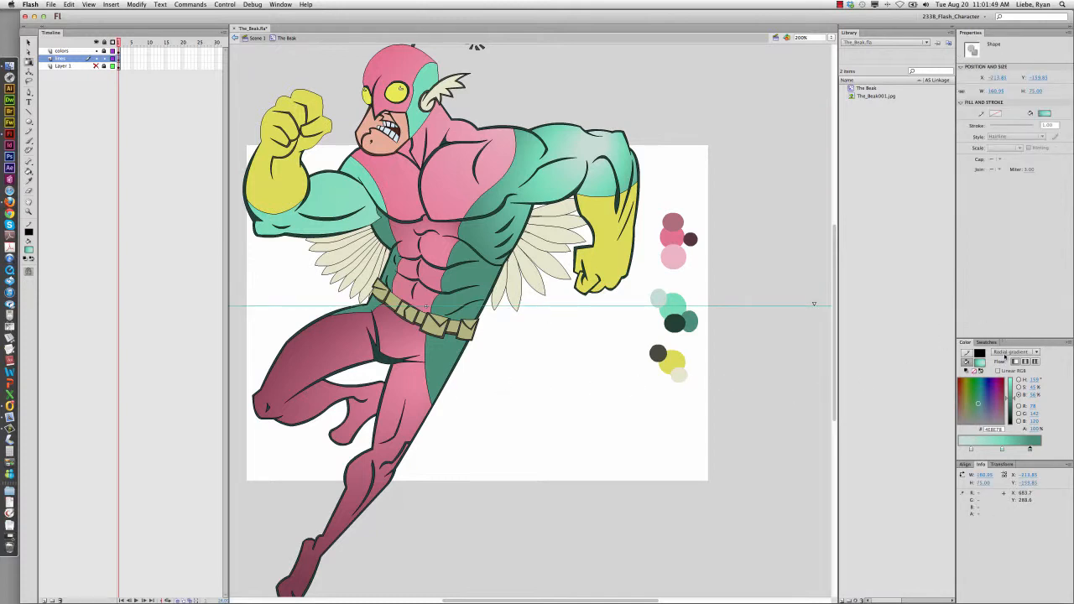
left_click(1013, 352)
left_click(1016, 377)
left_click(1014, 352)
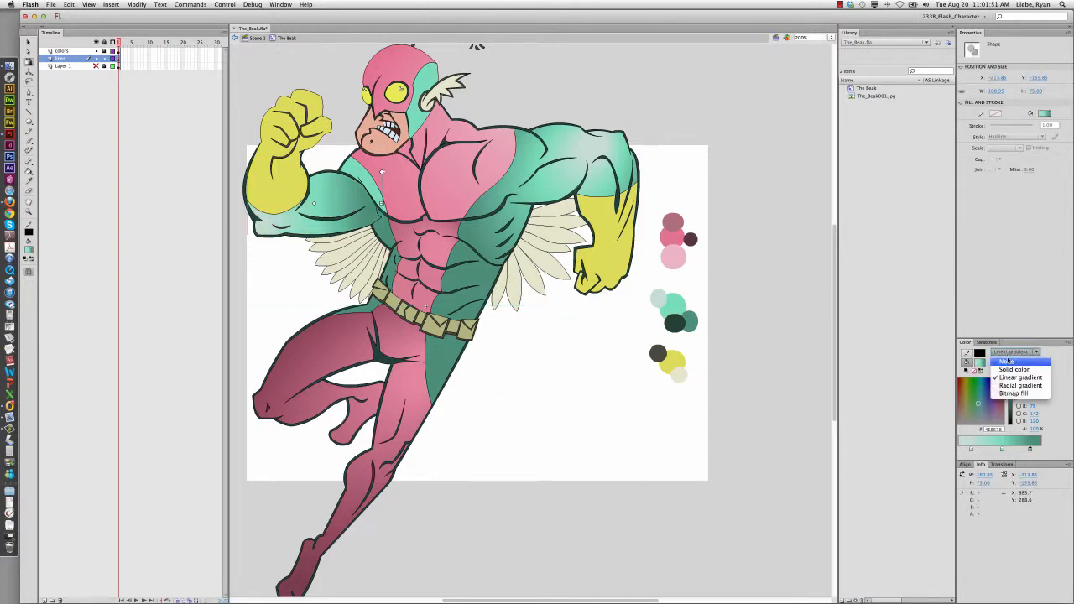
left_click(1015, 386)
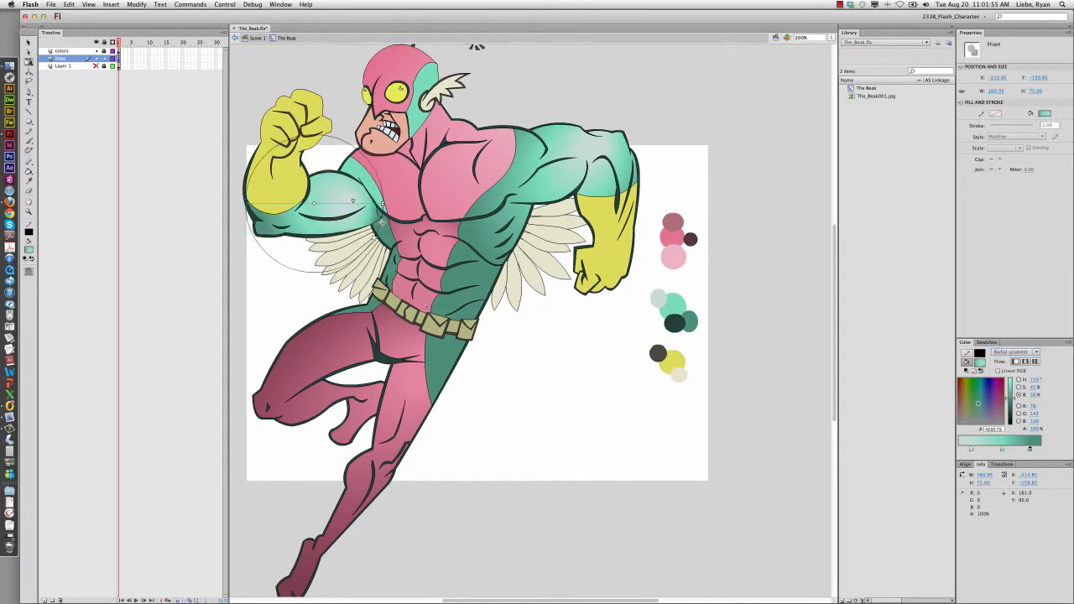
Rotate the raised arm's radial gradient diagonally, shrink it and centre its highlight on the upper arm muscle.
left_click_drag(382, 220, 396, 182)
left_click_drag(315, 204, 302, 207)
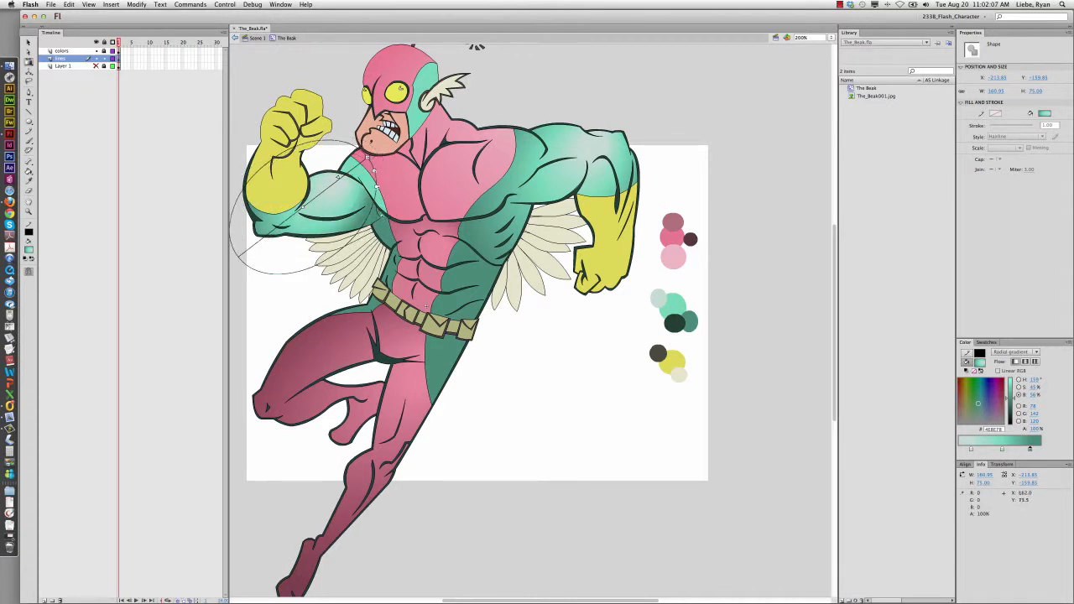
left_click_drag(374, 171, 325, 196)
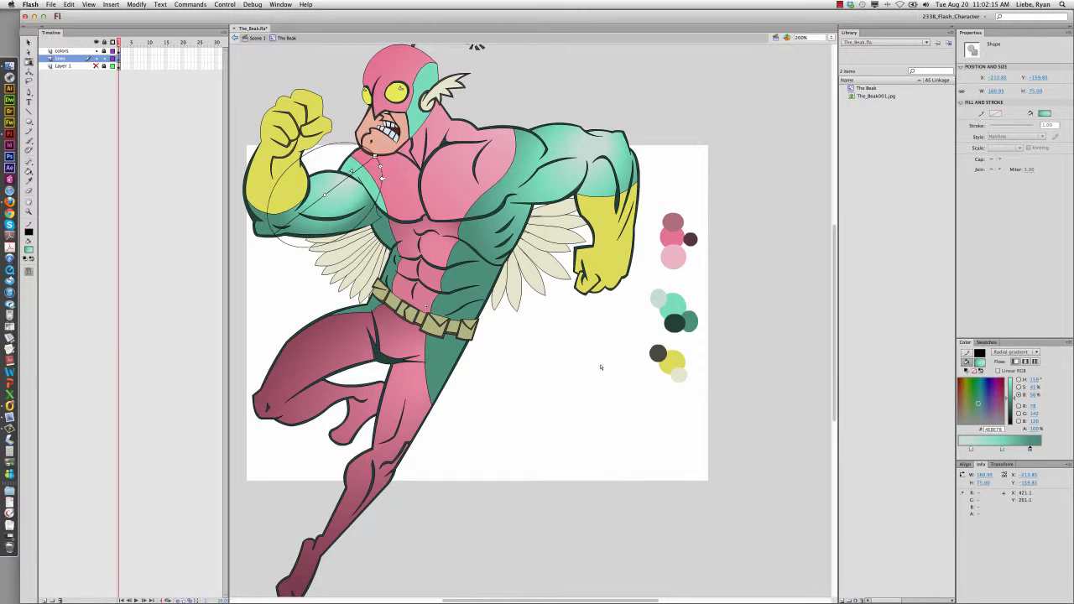
Fill the green shoulder strip beside the chest with the raised arm's gradient and deselect the artwork.
key("k")
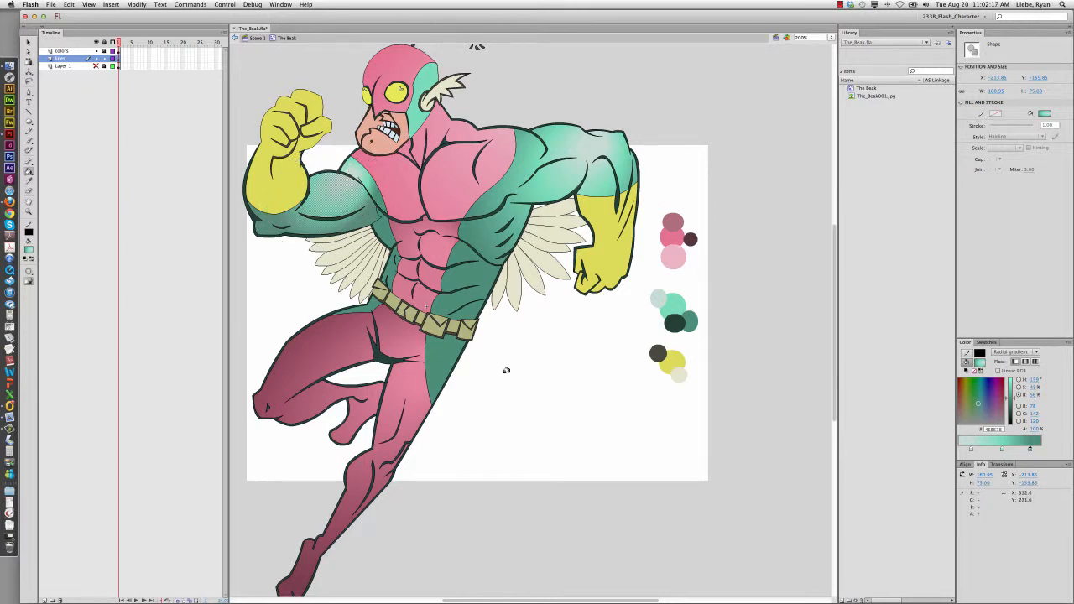
key("v")
left_click(526, 381)
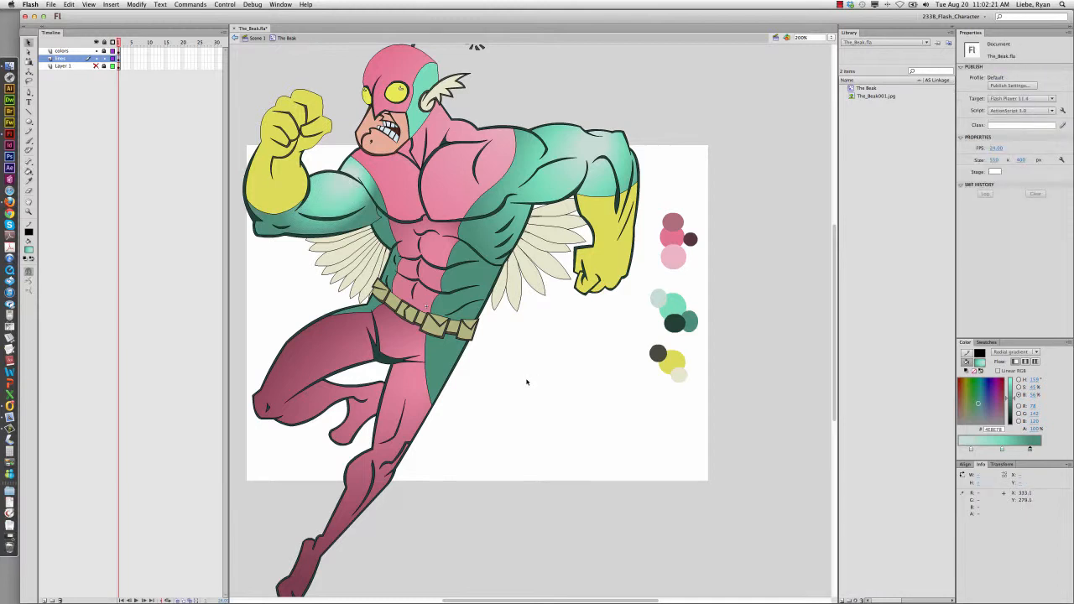
Check the green shading across the whole figure, from the foot up to the head feather.
scroll(527, 382, "down", 3)
scroll(526, 382, "left", 5)
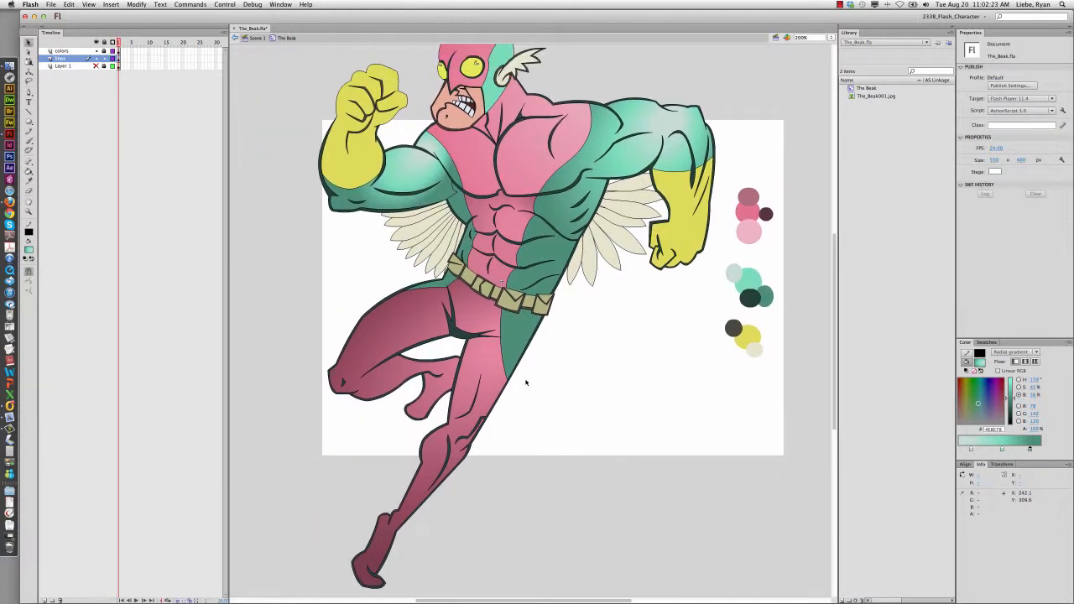
scroll(526, 382, "up", 5)
scroll(526, 382, "down", 5)
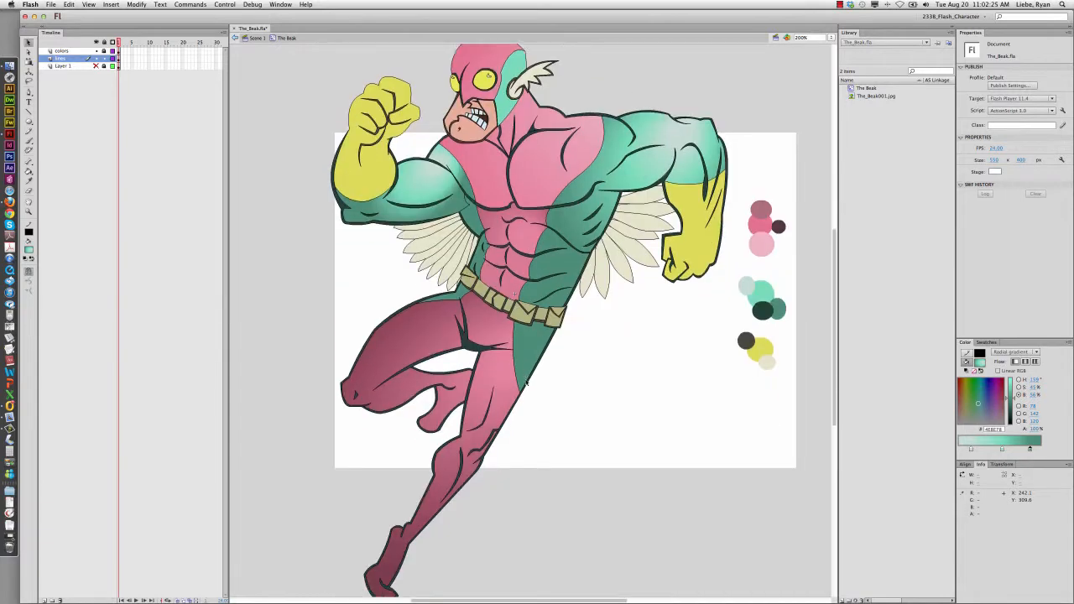
scroll(527, 382, "right", 4)
scroll(527, 382, "down", 2)
scroll(526, 382, "up", 5)
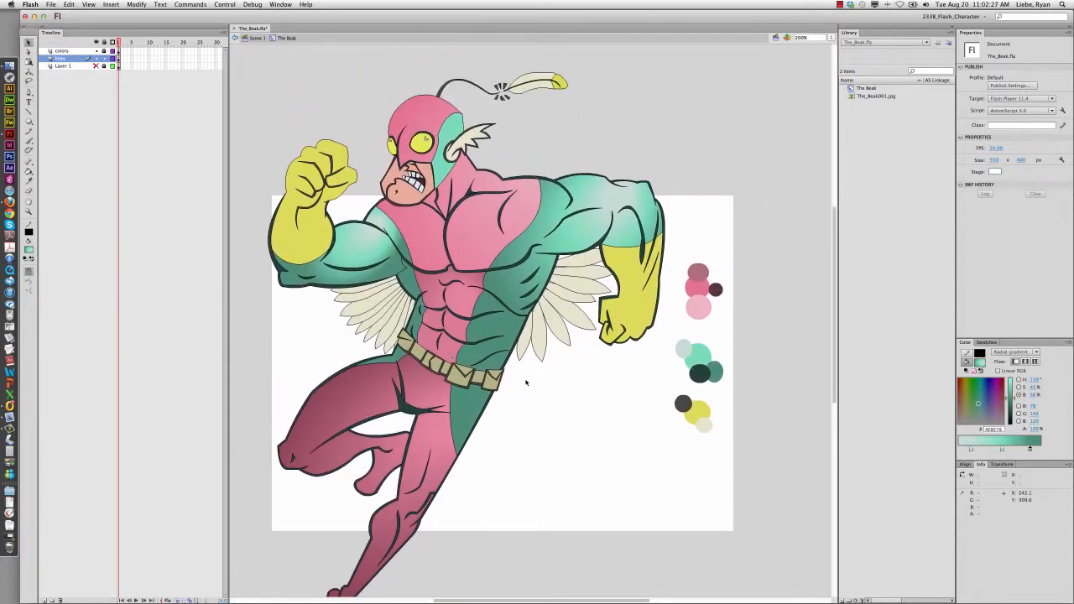
Sample the chest's pink radial gradient, shift its light stop slightly inward and fill the pink head mask with it.
scroll(526, 382, "up", 3)
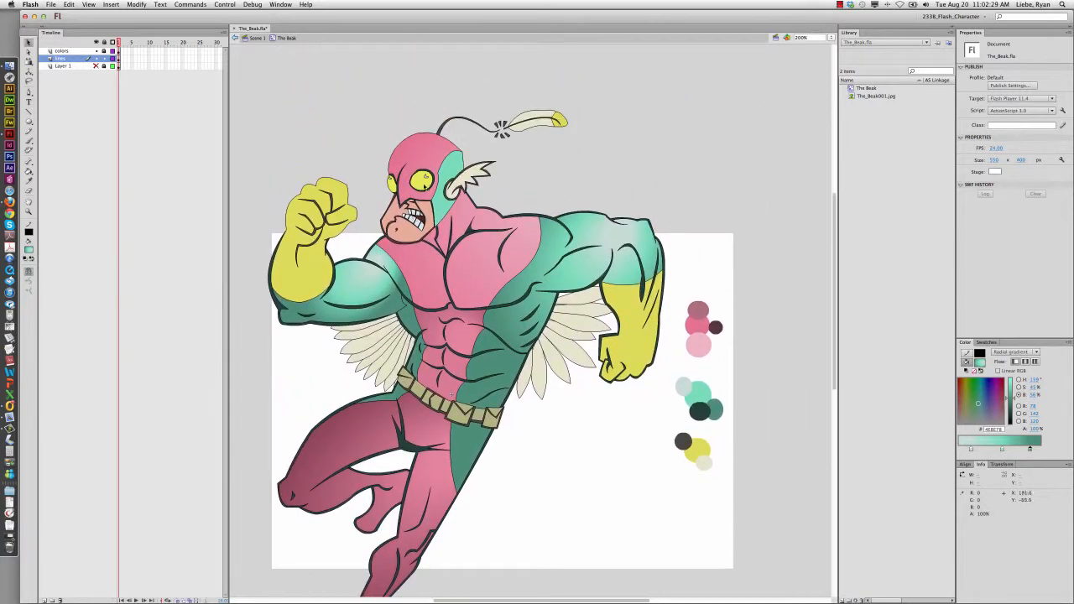
key("i")
left_click(489, 256)
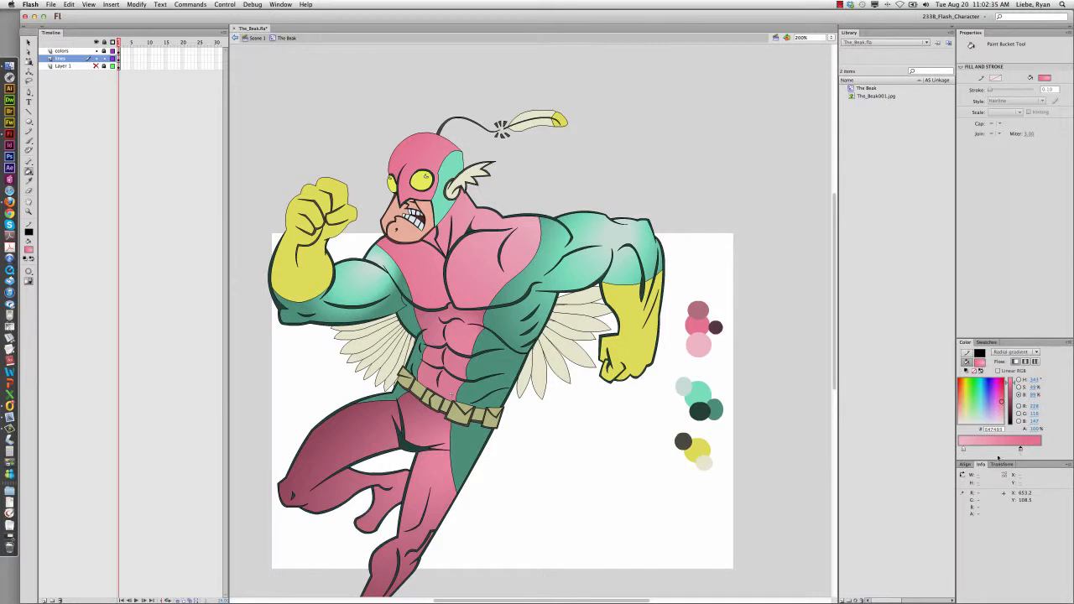
left_click(965, 452)
left_click(402, 144)
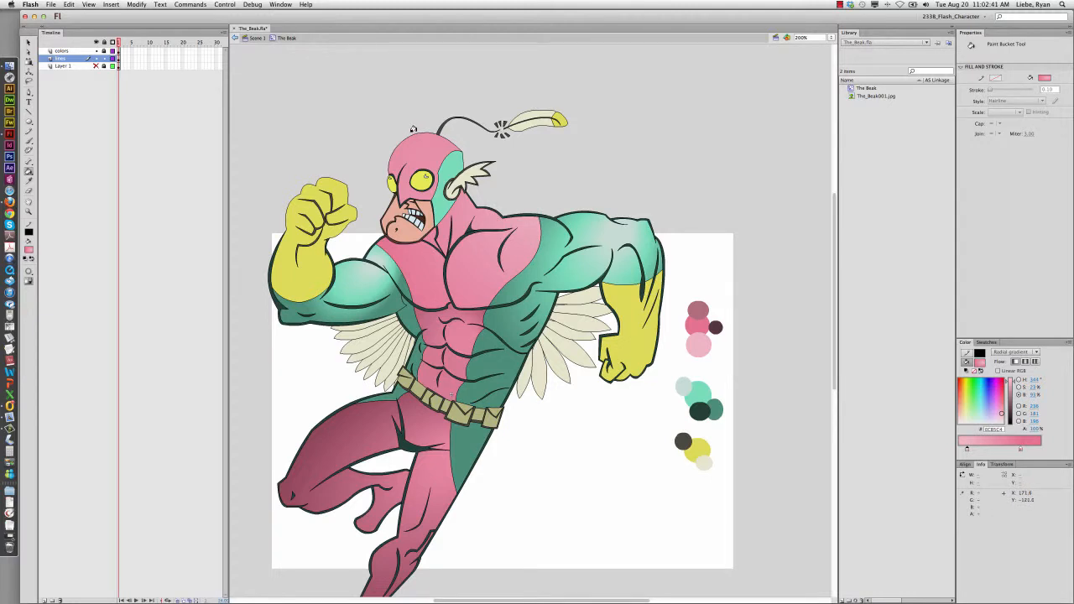
Refit the head mask's gradient by switching to linear and back to radial, and angle its highlight onto the upper back of the head.
key("v")
left_click(413, 136)
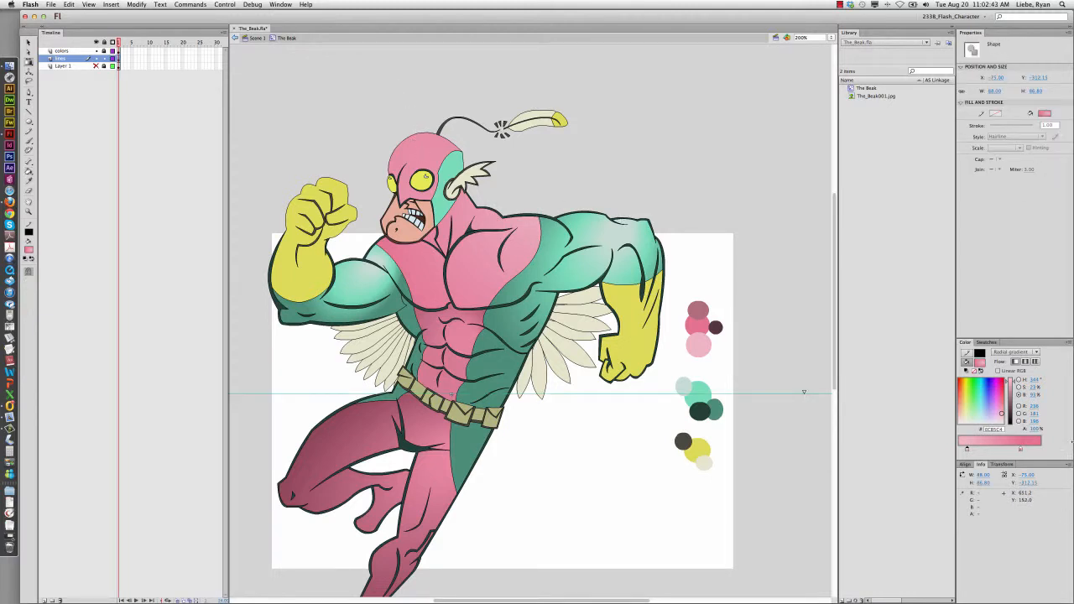
left_click(1011, 351)
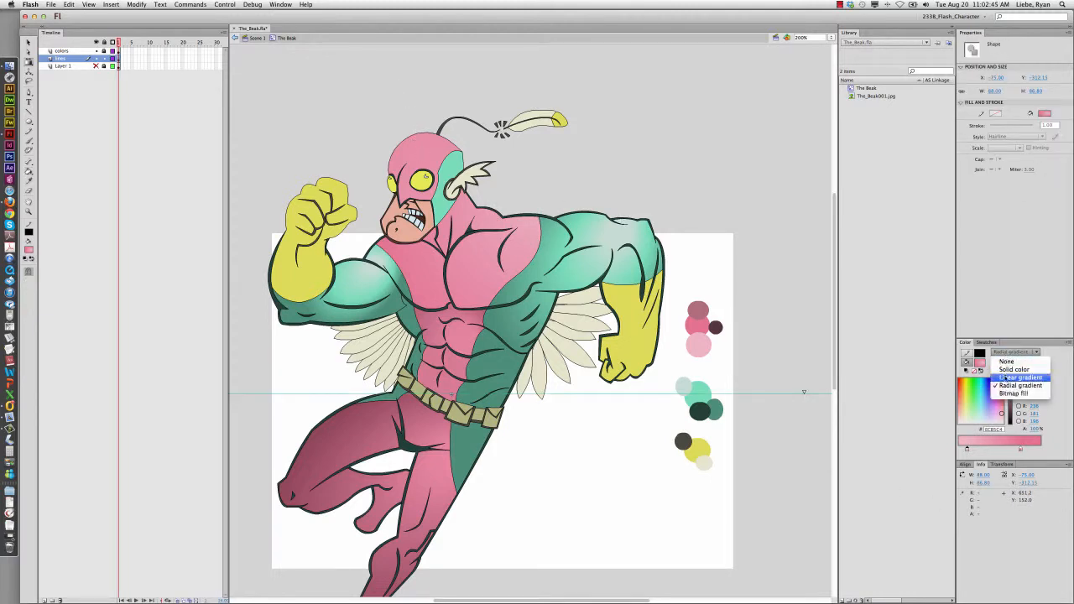
left_click(1020, 377)
left_click(1008, 353)
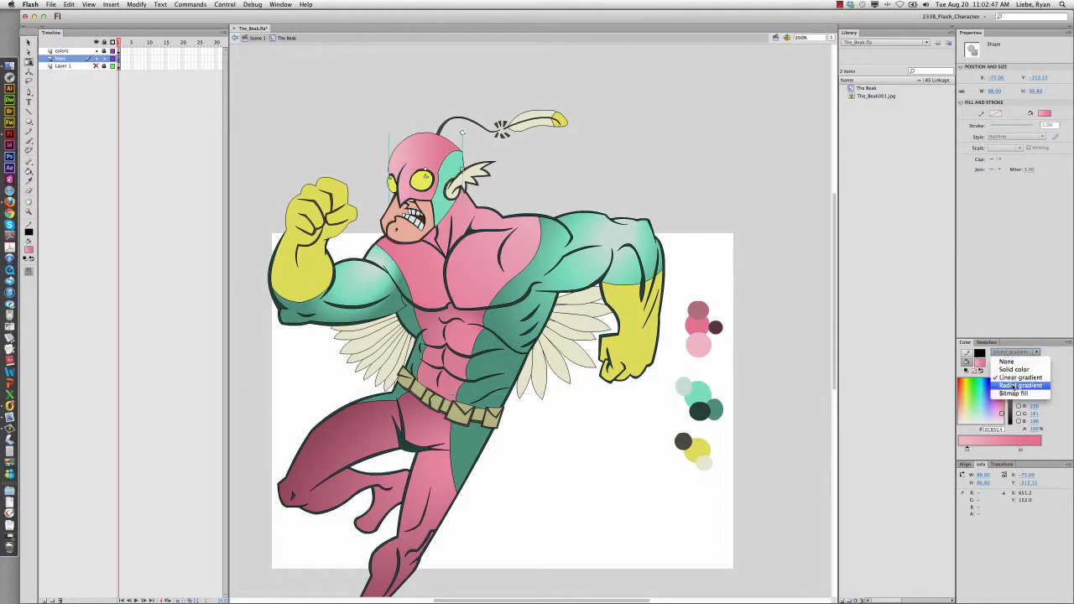
left_click(1021, 386)
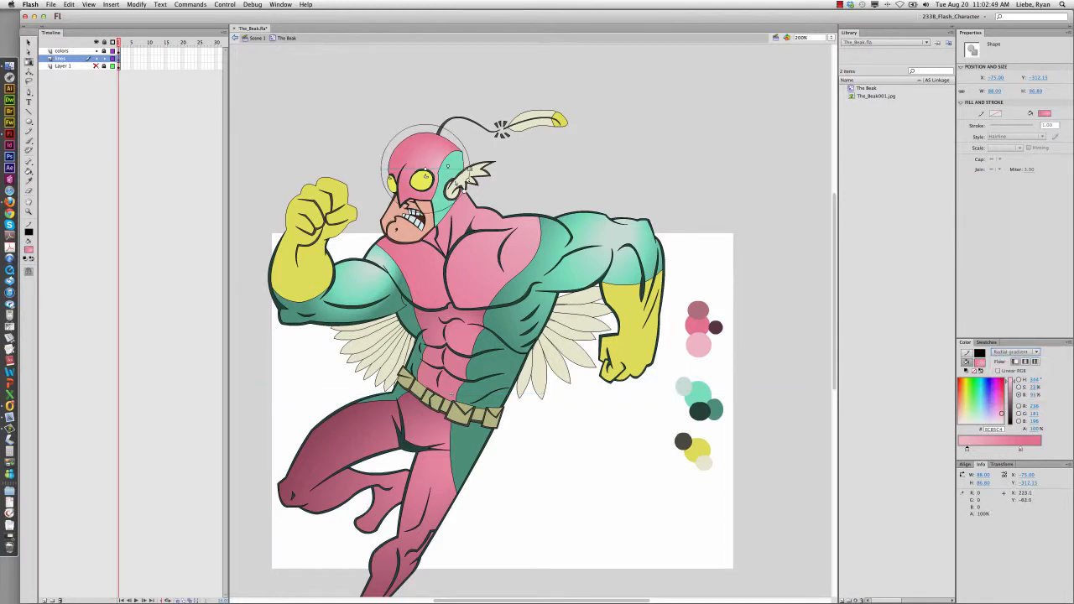
left_click_drag(465, 186, 430, 161)
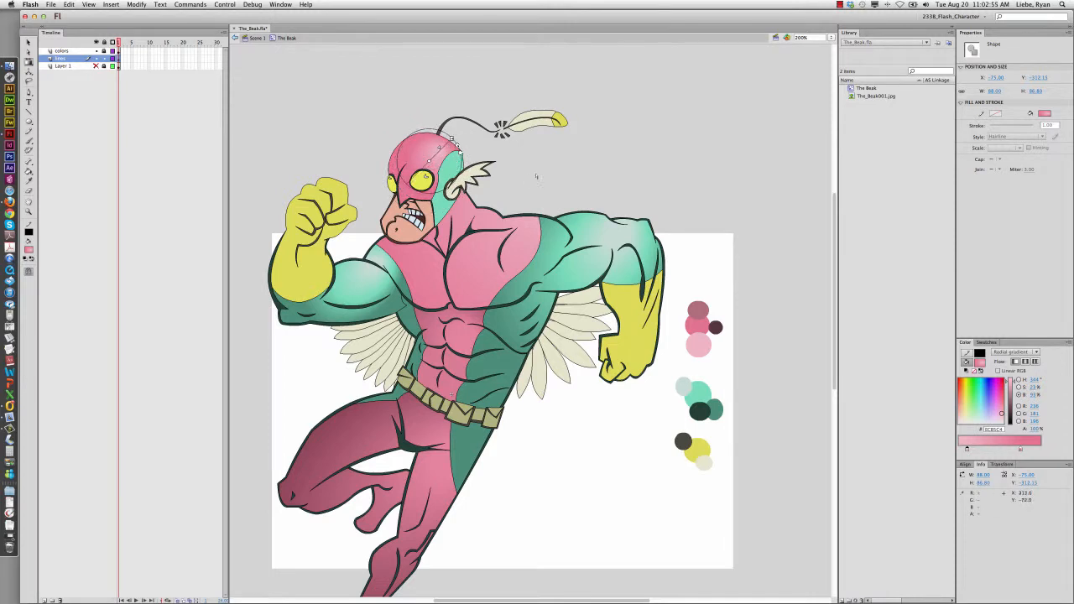
left_click(536, 177)
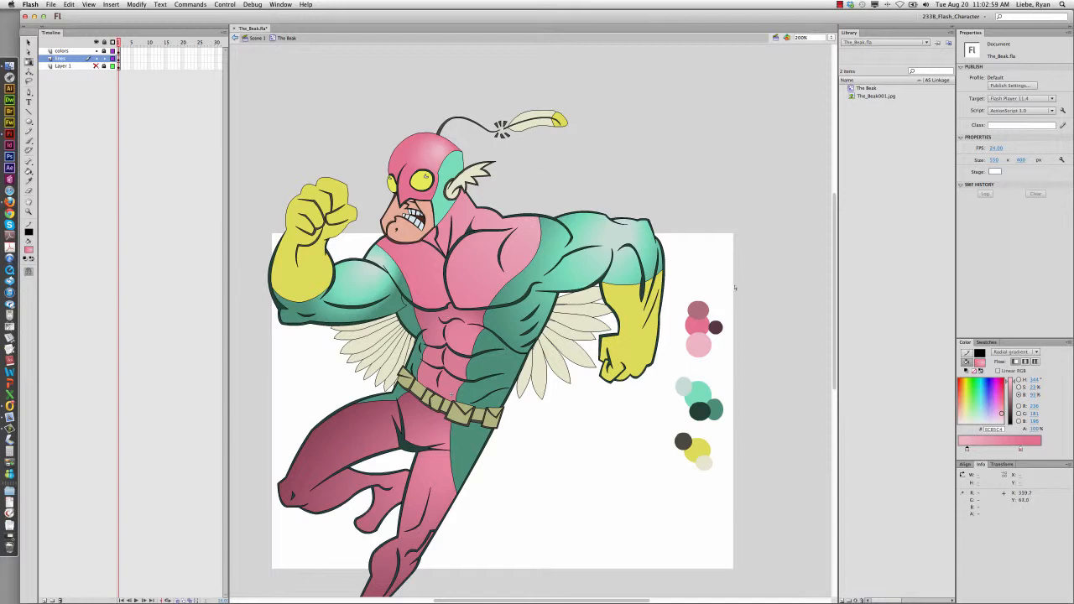
Sample the extended arm's green radial gradient, remove its middle colour stop and fill the green strip at the back of the head.
key("i")
left_click(609, 242)
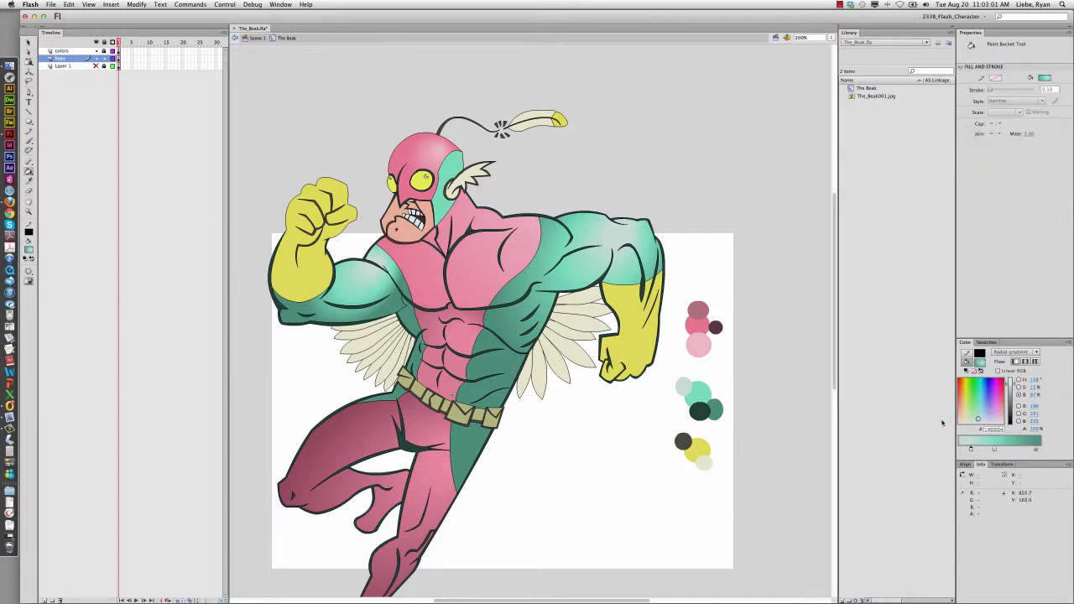
left_click_drag(996, 451, 995, 460)
left_click(448, 167)
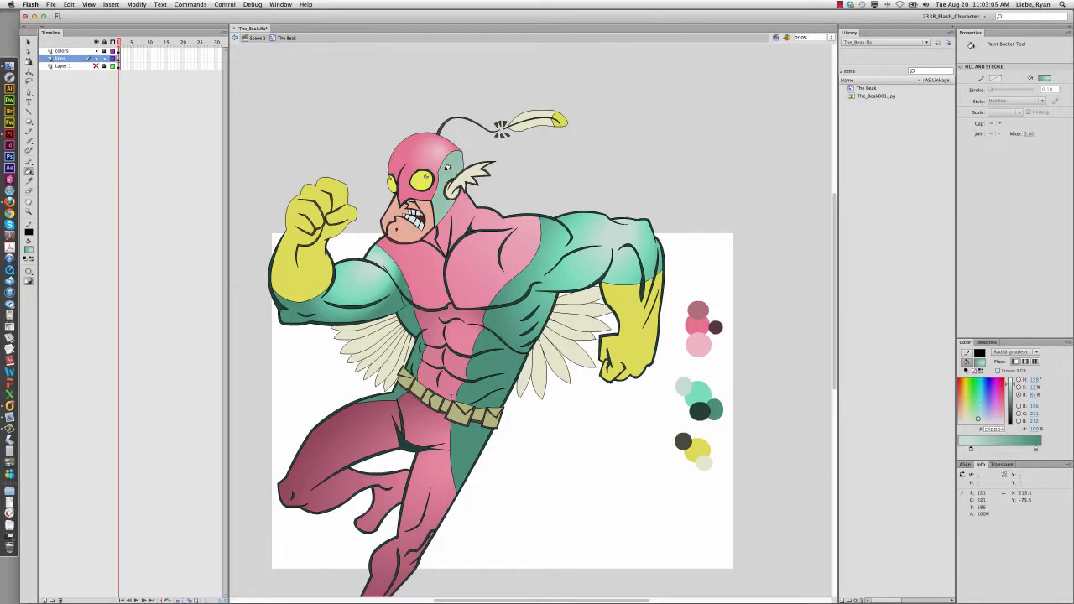
Refit the green head strip's gradient to its shape by switching to linear and back to radial.
key("f")
left_click(456, 168)
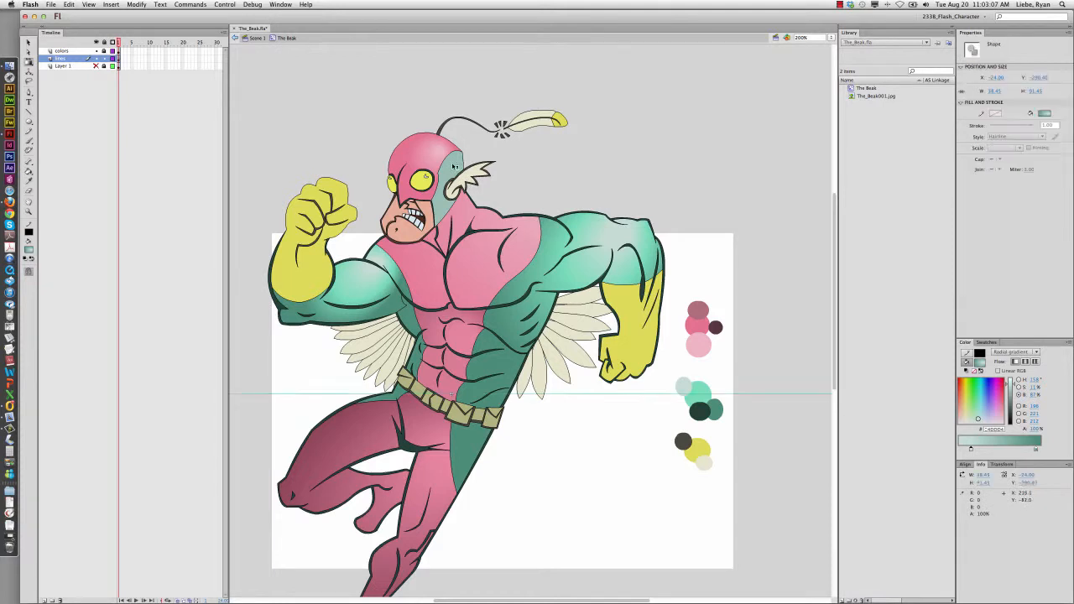
left_click(1014, 353)
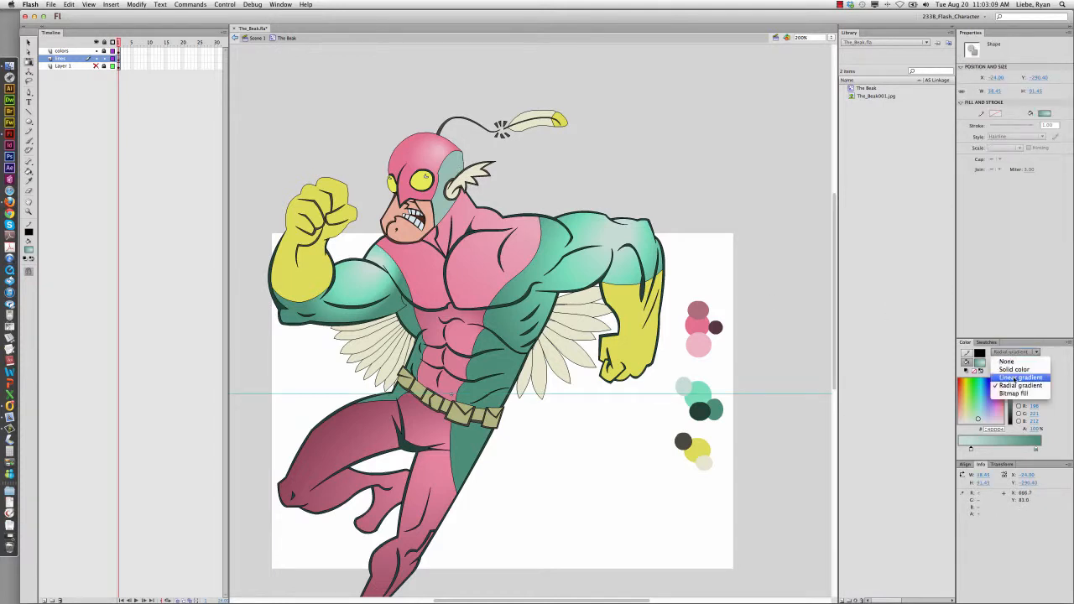
left_click(1020, 378)
left_click(1012, 353)
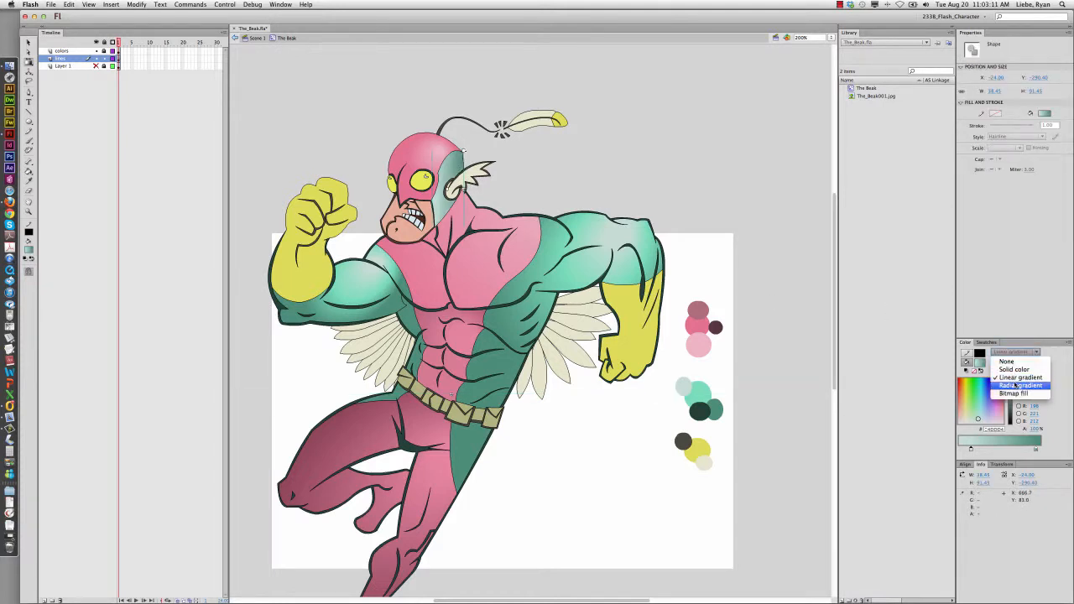
left_click(1021, 385)
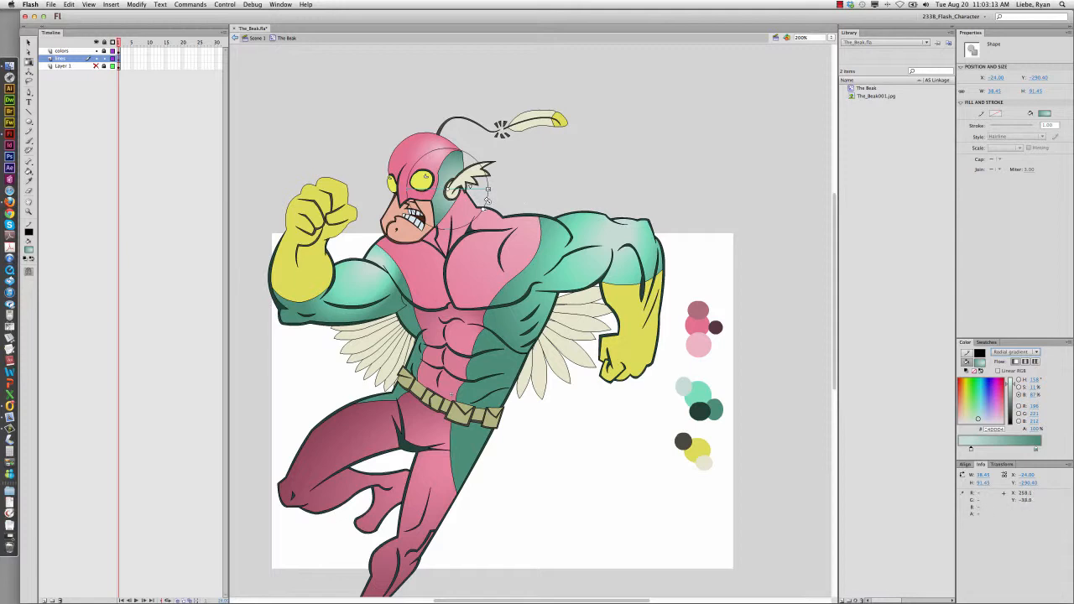
Rotate and narrow the green head strip's radial gradient, place its highlight near the strip's upper end and deselect the artwork.
left_click_drag(488, 201, 453, 181)
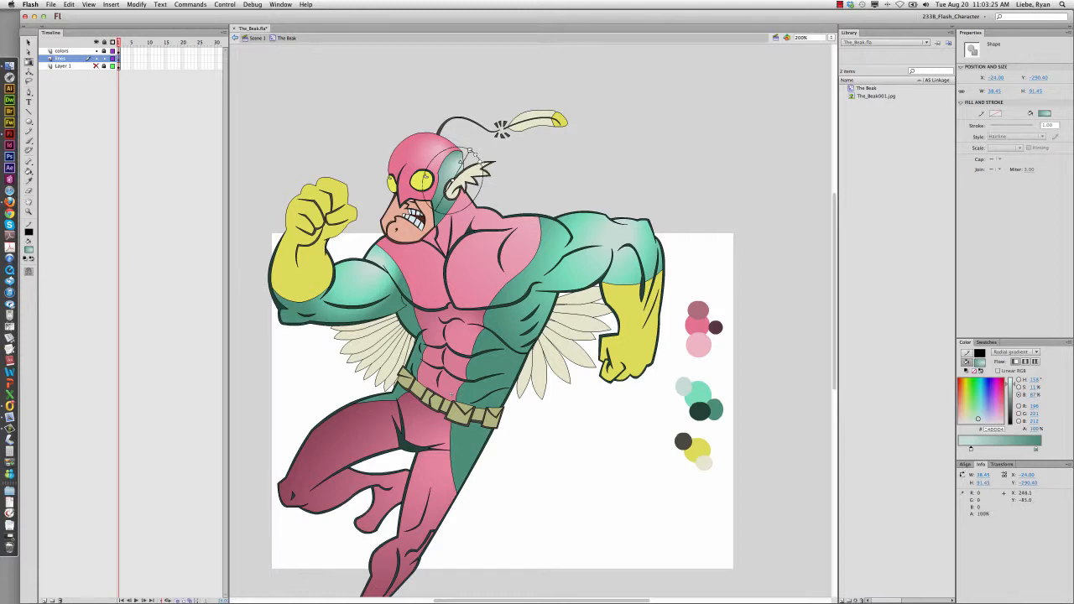
left_click_drag(480, 162, 480, 153)
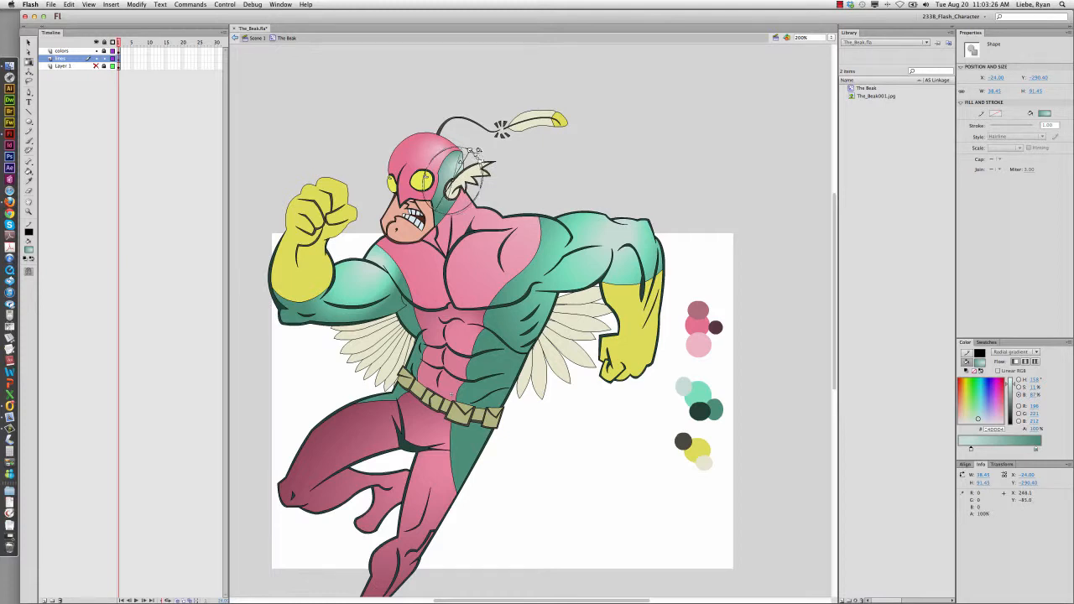
left_click(531, 183)
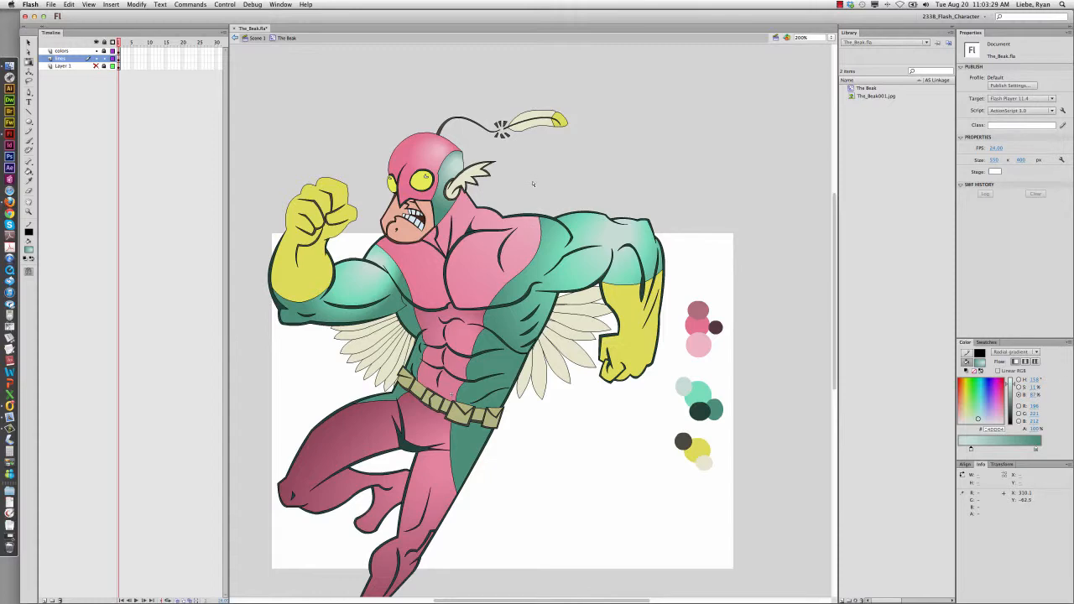
Check the pink and green shading across the whole figure, from the head feather down to the foot.
scroll(648, 199, "down", 2)
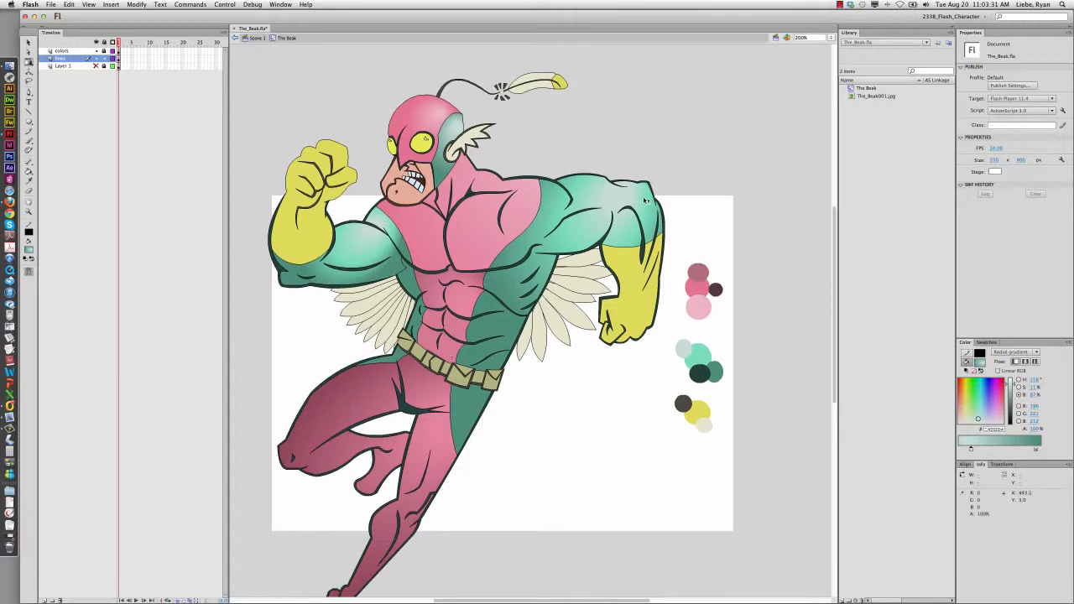
scroll(646, 191, "down", 3)
scroll(647, 191, "down", 1)
scroll(643, 185, "up", 3)
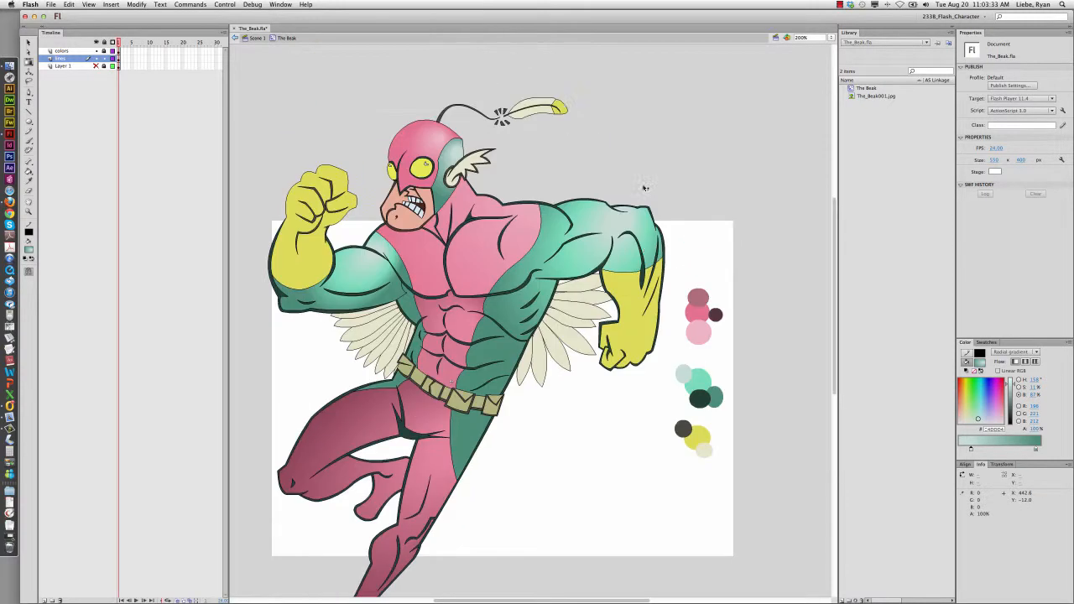
scroll(645, 188, "down", 2)
scroll(646, 188, "up", 1)
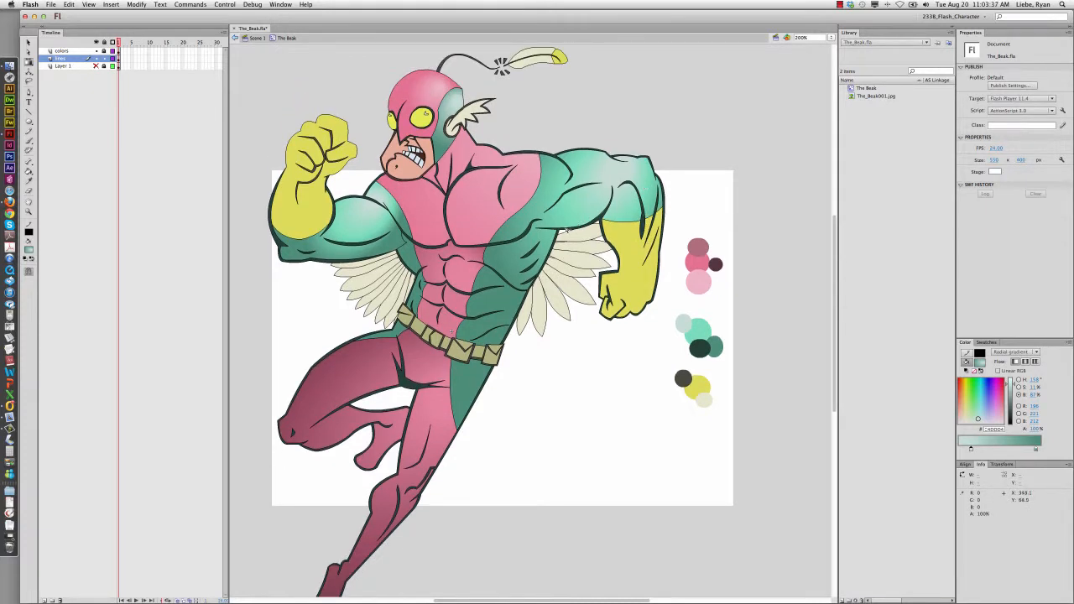
scroll(568, 230, "up", 1)
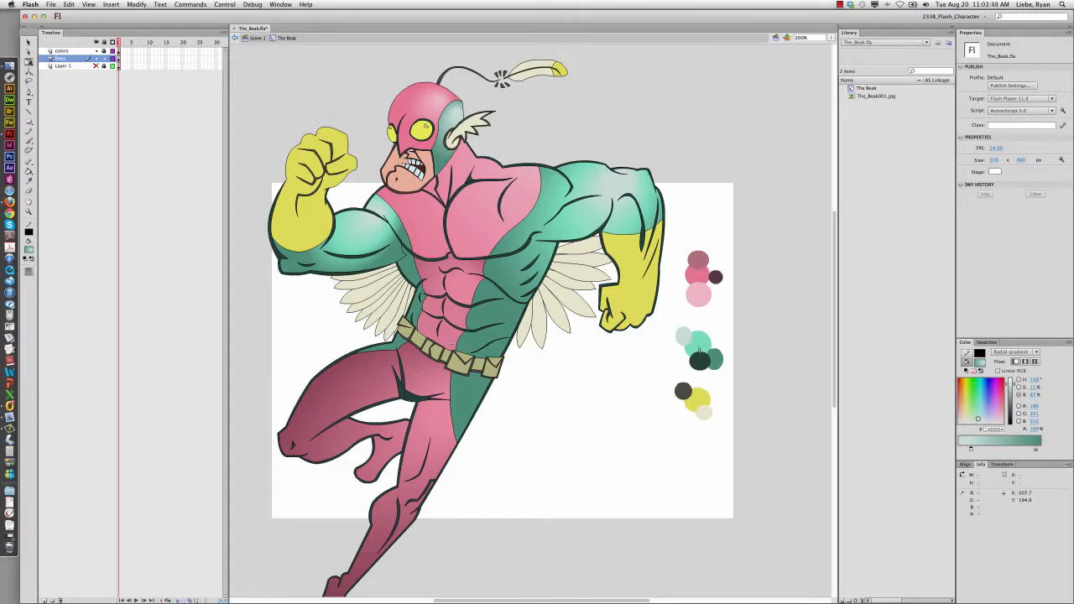